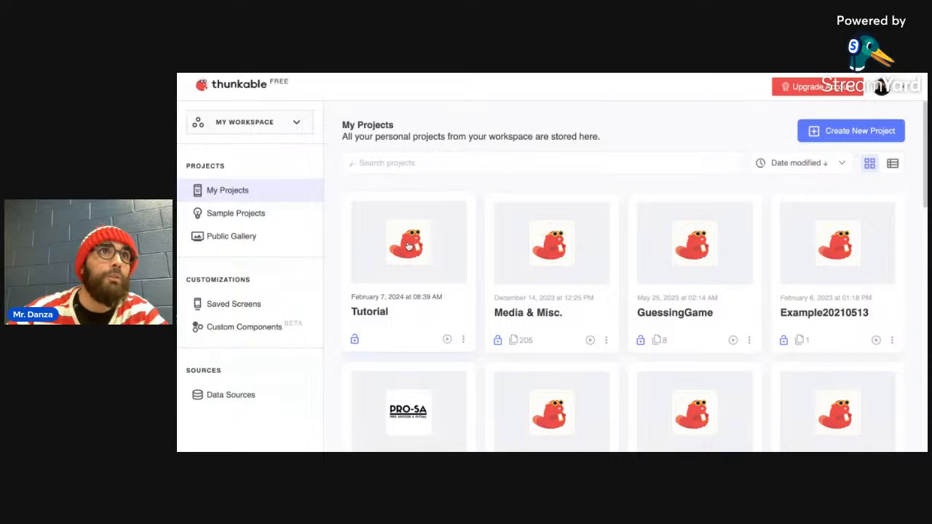
# Open the Tutorial project from the personal projects.
pyautogui.click(408, 247)
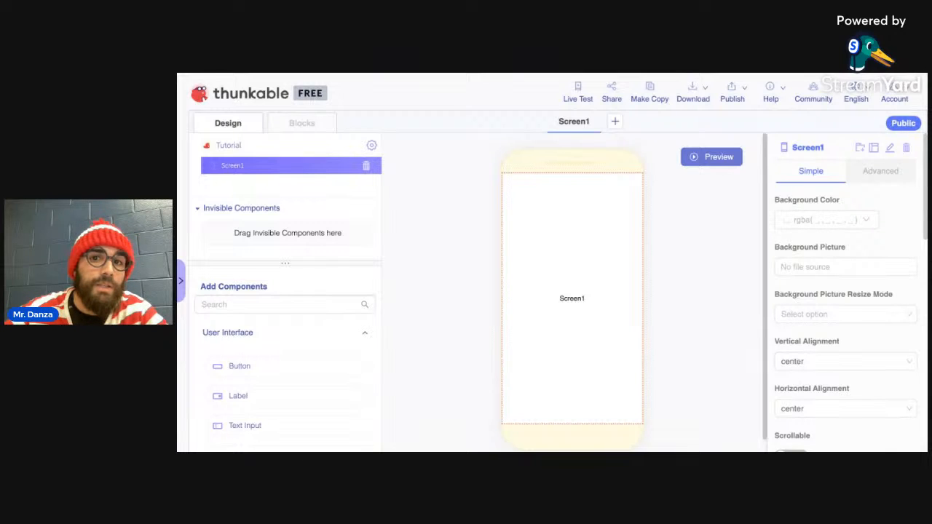
# Add a second screen to the project, switch between both screens, and delete Screen2 again.
pyautogui.click(616, 122)
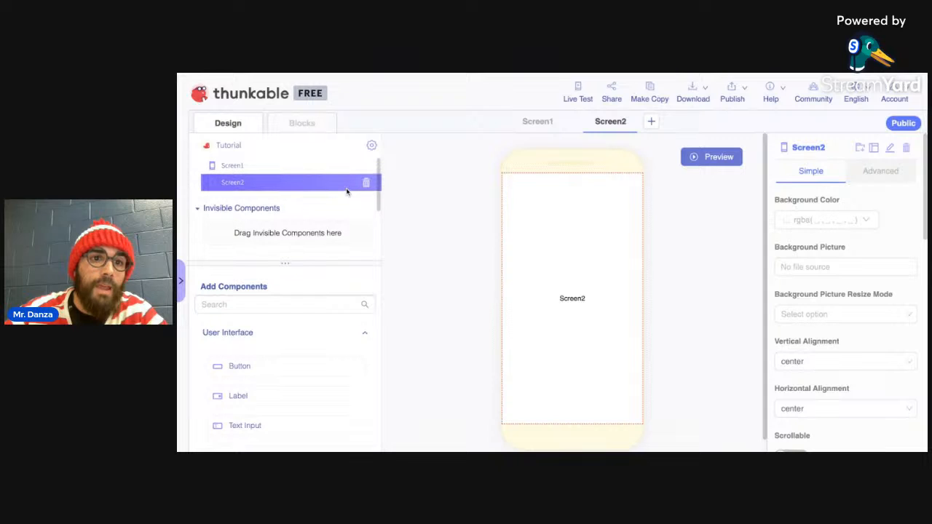
pyautogui.click(284, 171)
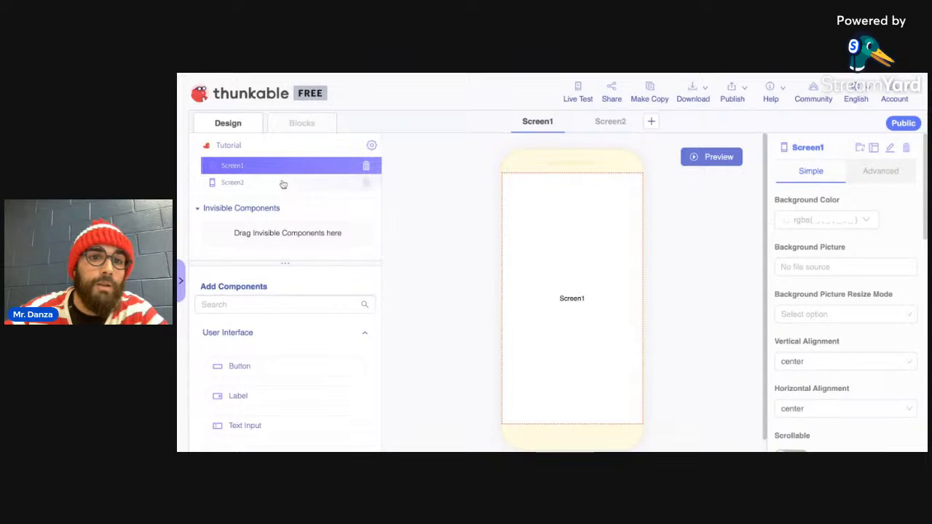
pyautogui.click(283, 182)
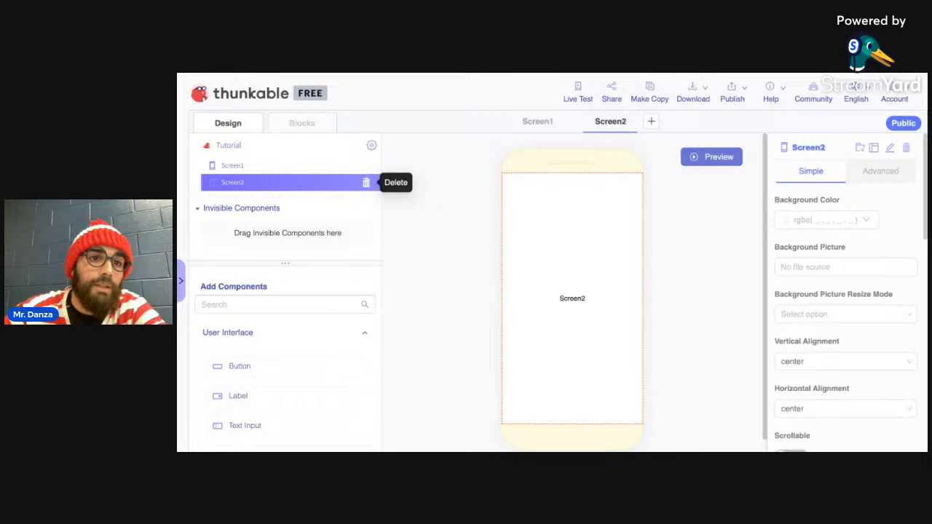
pyautogui.click(366, 182)
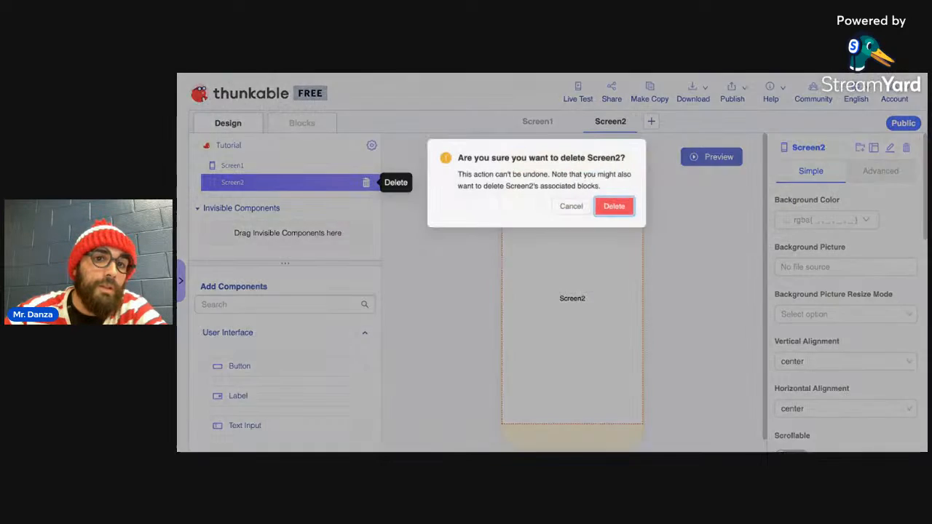
pyautogui.click(637, 208)
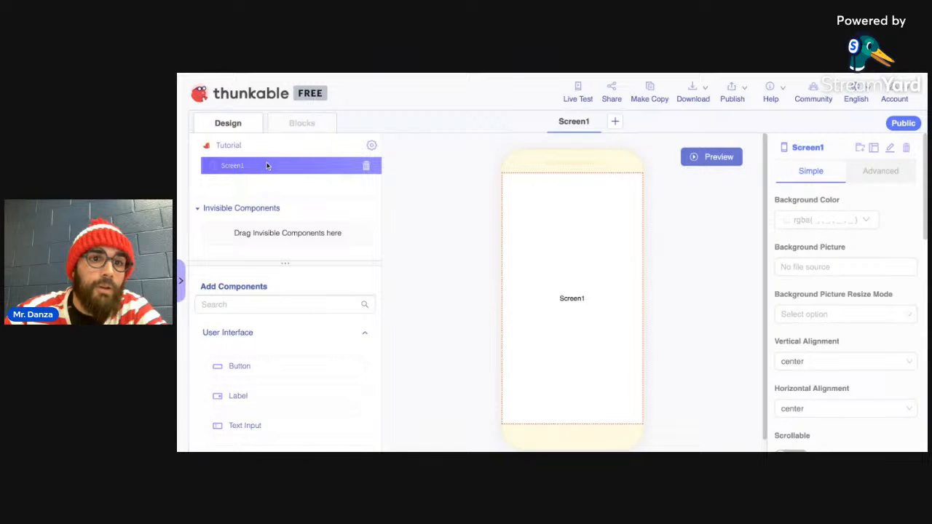
# View the project's app settings and return to the design of Screen1.
pyautogui.click(371, 147)
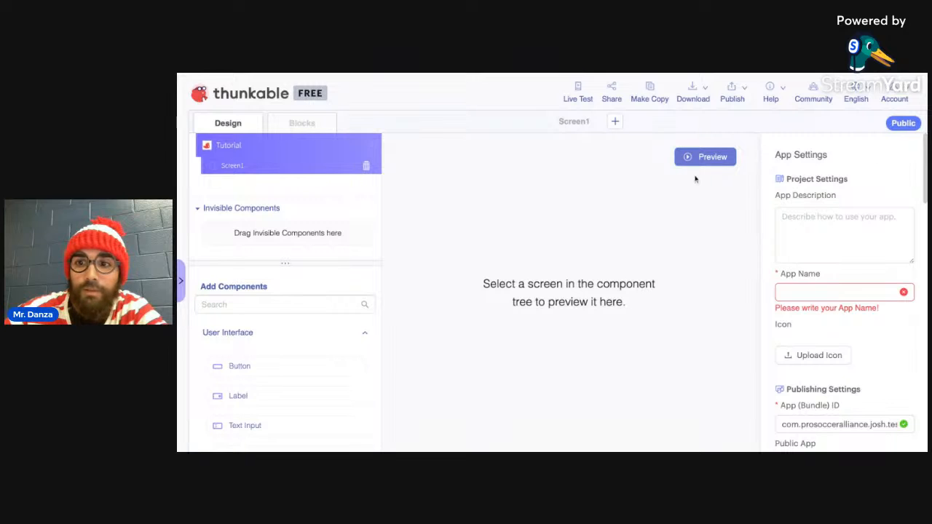
pyautogui.click(258, 166)
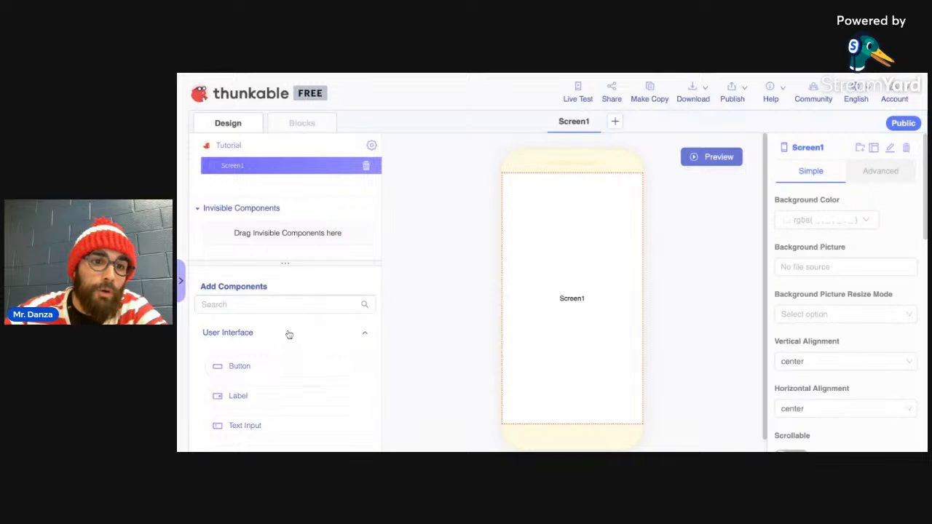
# Look through the available components from User Interface down to Monetization, and return to the start of the list.
pyautogui.scroll(-1, 289, 335)
pyautogui.scroll(1, 289, 335)
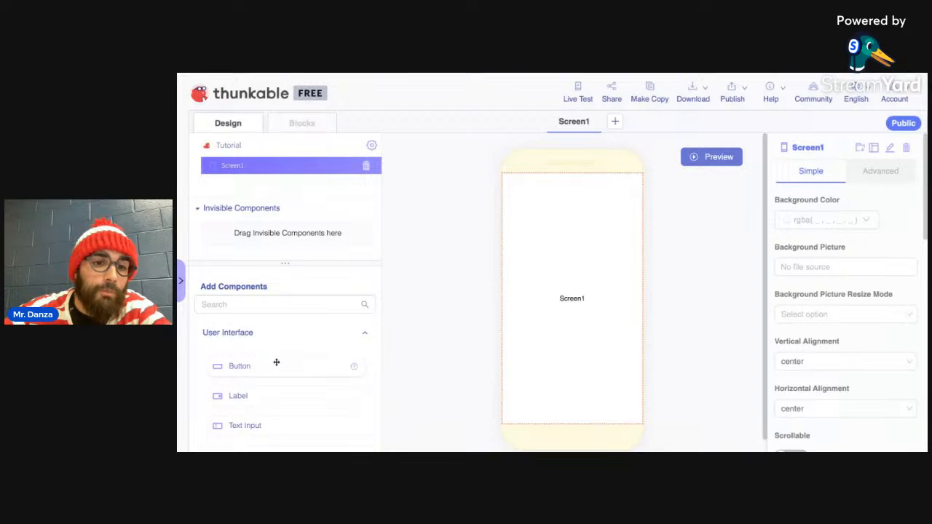
pyautogui.scroll(-1, 276, 362)
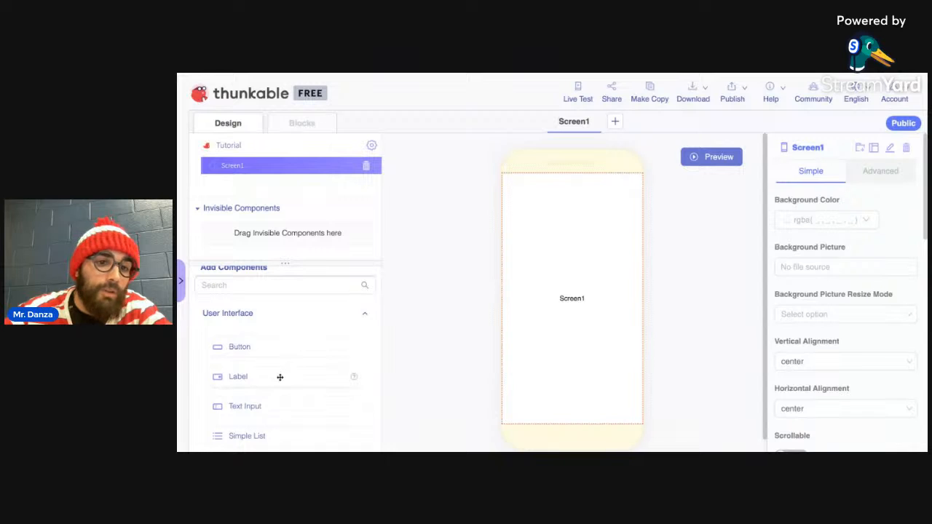
pyautogui.scroll(-1, 280, 377)
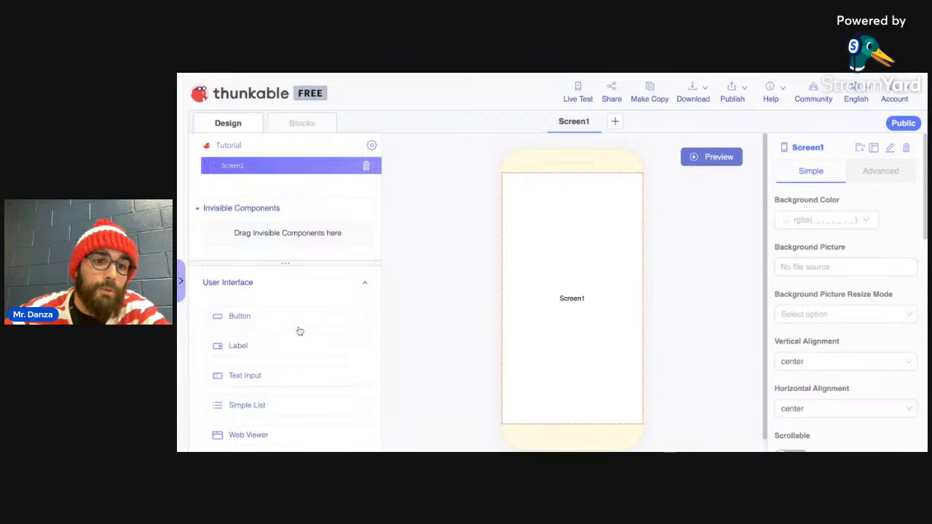
pyautogui.scroll(-5, 287, 391)
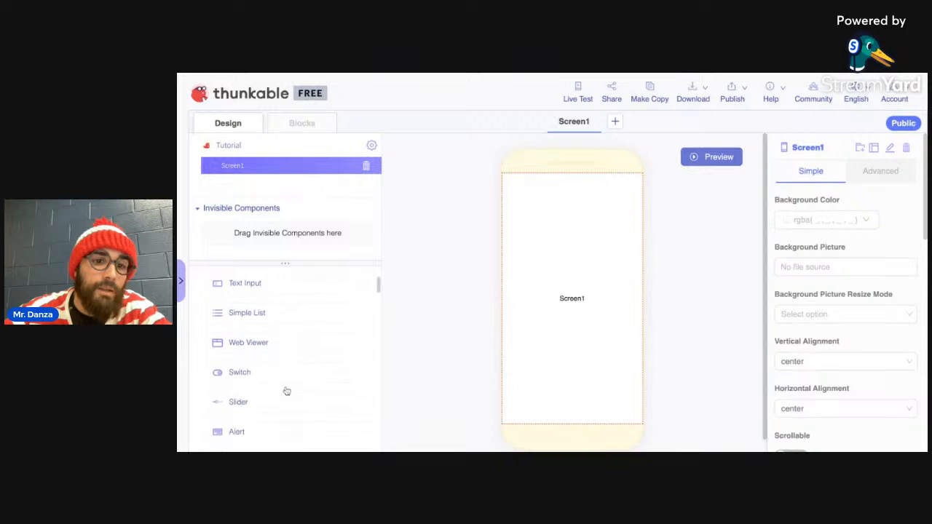
pyautogui.scroll(-8, 286, 391)
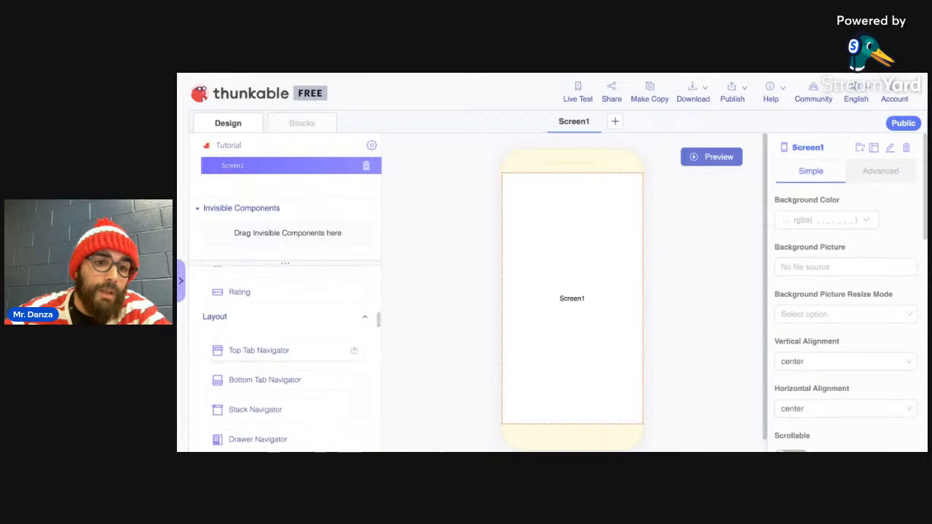
pyautogui.scroll(-3, 287, 357)
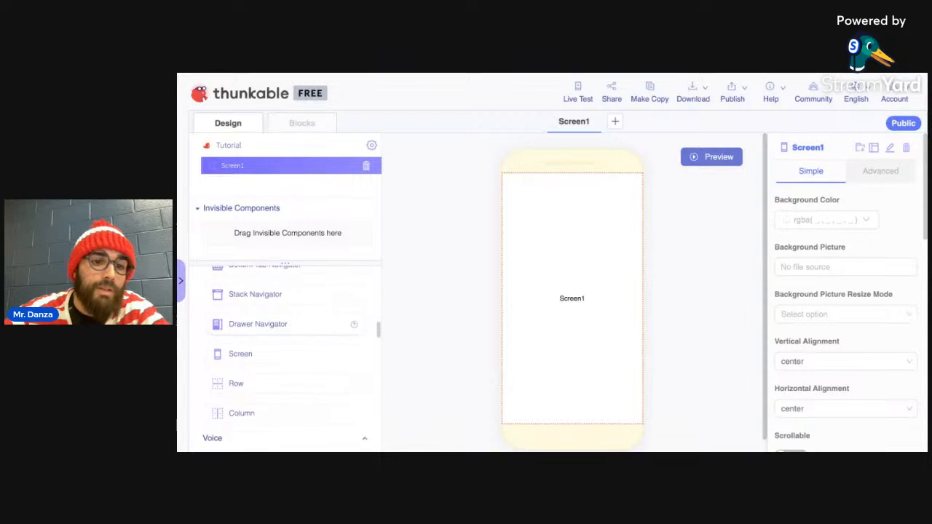
pyautogui.scroll(-5, 285, 356)
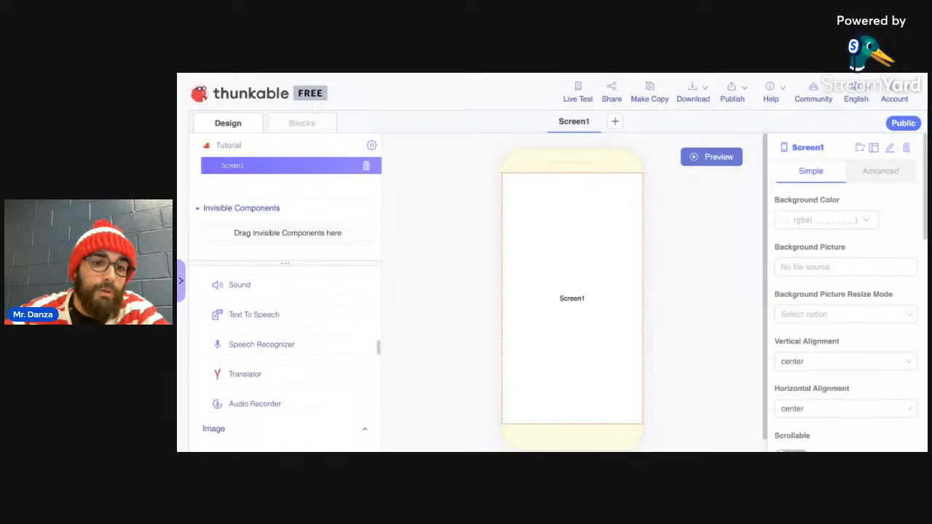
pyautogui.scroll(-5, 285, 357)
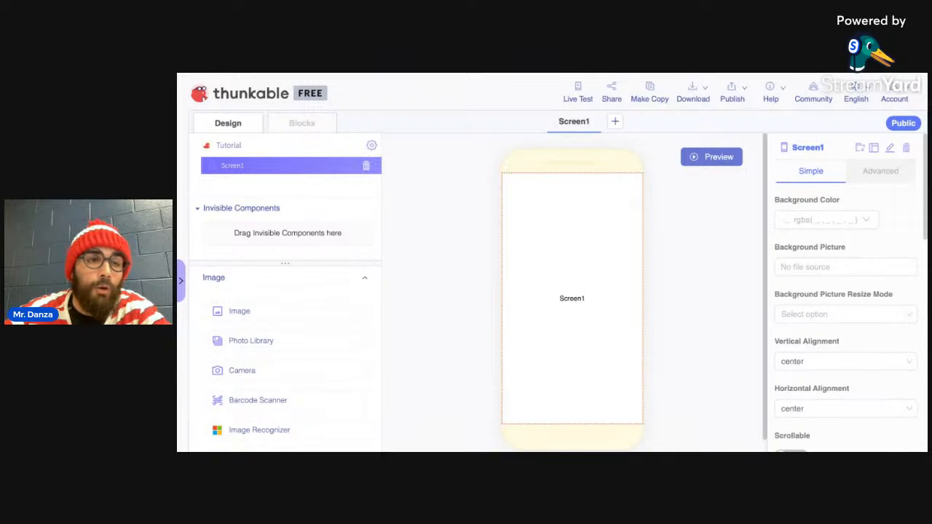
pyautogui.scroll(-2, 285, 357)
pyautogui.scroll(2, 285, 356)
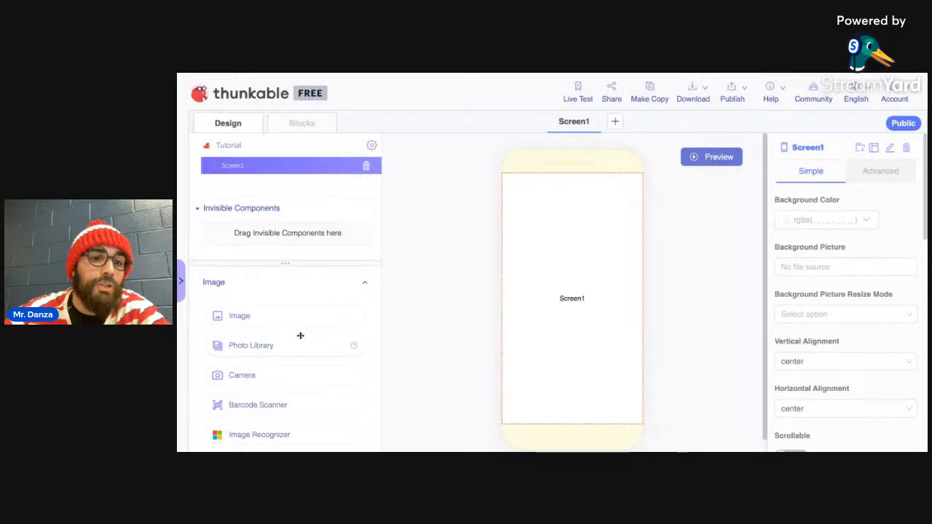
pyautogui.scroll(-3, 284, 356)
pyautogui.scroll(-8, 285, 356)
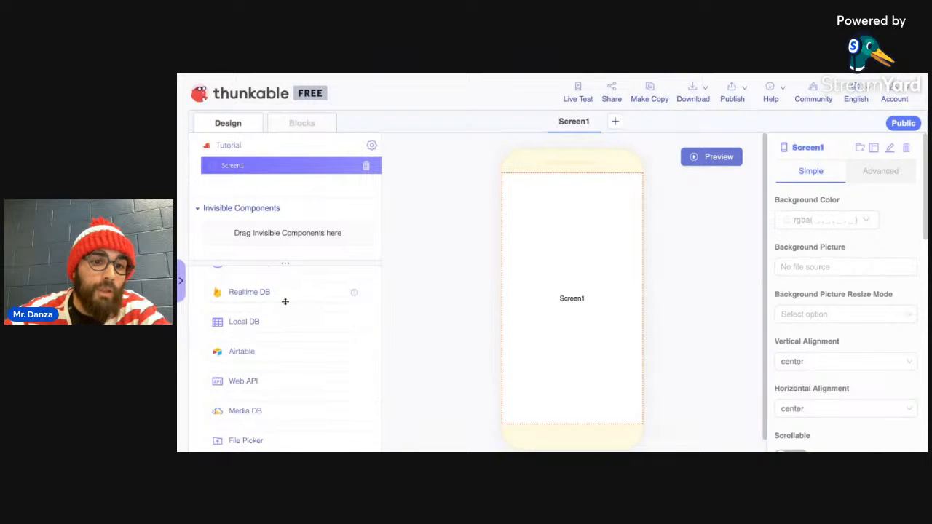
pyautogui.scroll(-5, 280, 371)
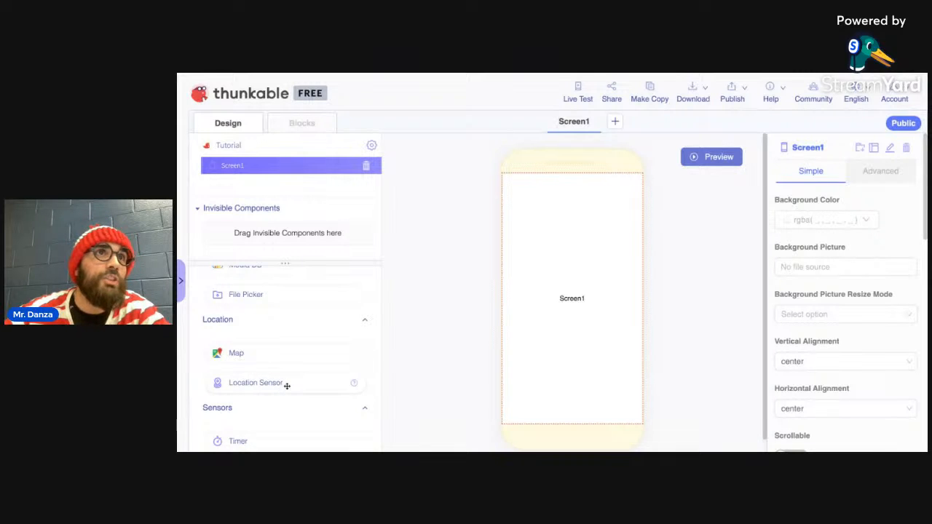
pyautogui.scroll(-5, 291, 364)
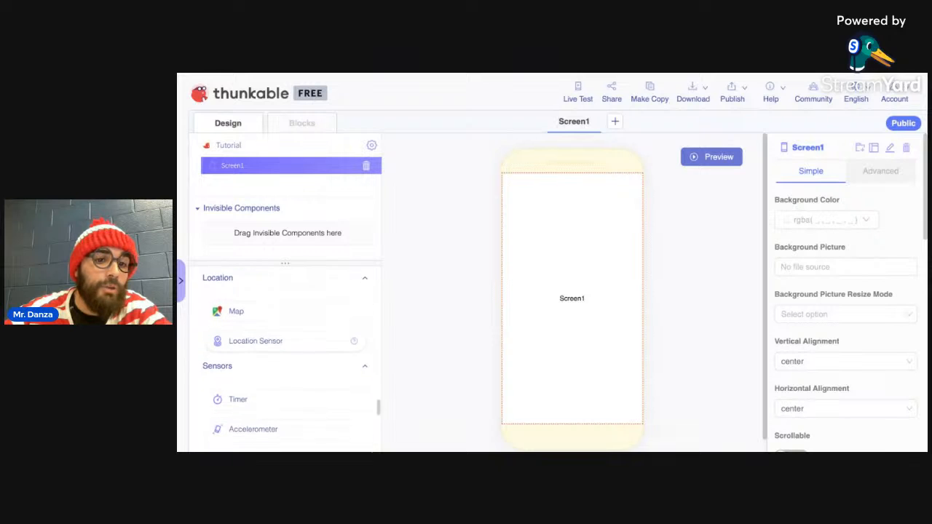
pyautogui.scroll(-4, 291, 349)
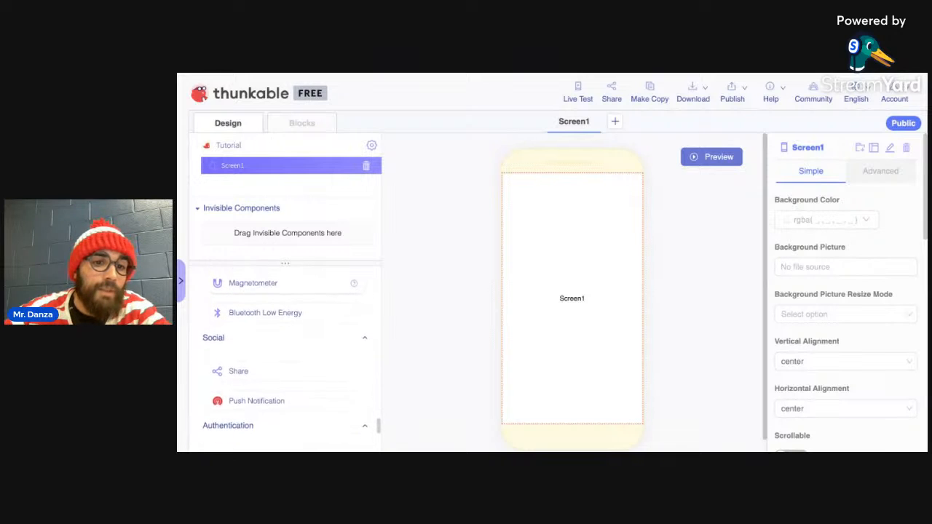
pyautogui.scroll(-3, 266, 339)
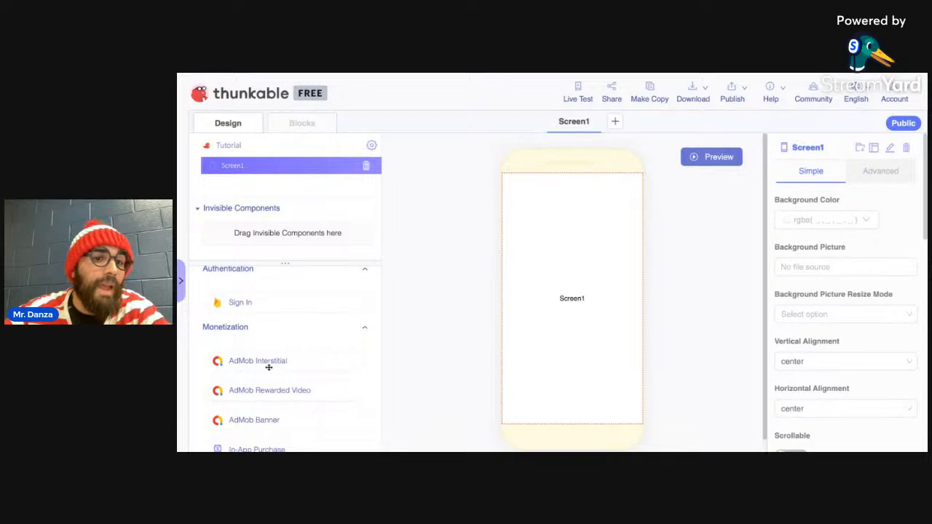
pyautogui.scroll(-1, 266, 384)
pyautogui.scroll(10, 265, 383)
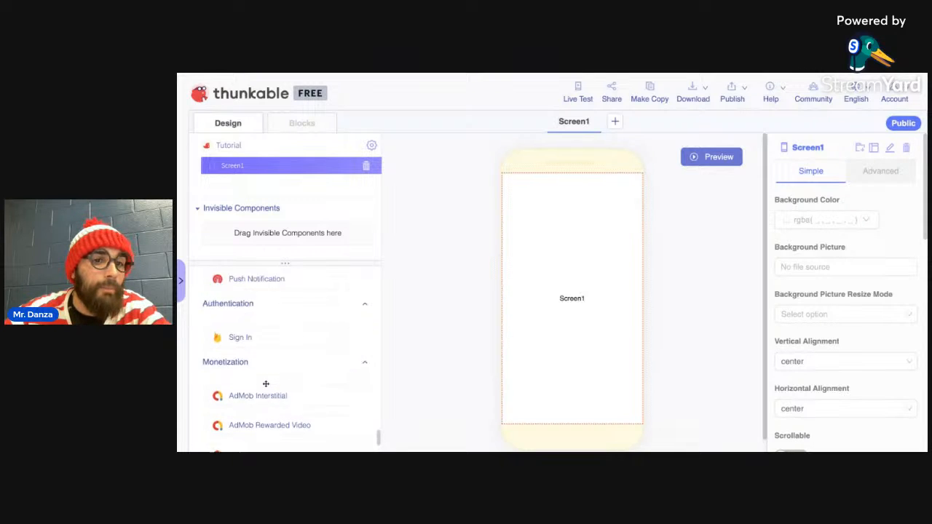
pyautogui.scroll(10, 285, 357)
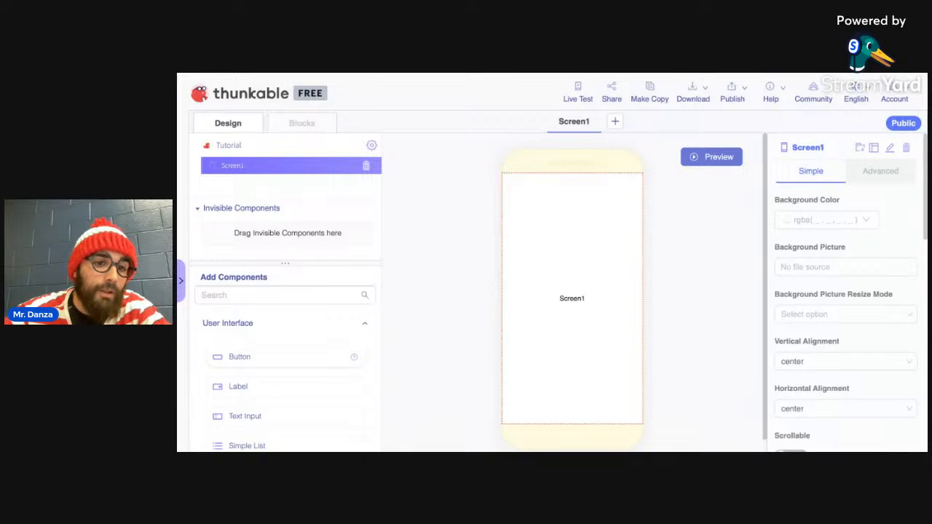
# Place a Button component in the middle of Screen1.
pyautogui.moveTo(248, 357); pyautogui.dragTo(436, 328)
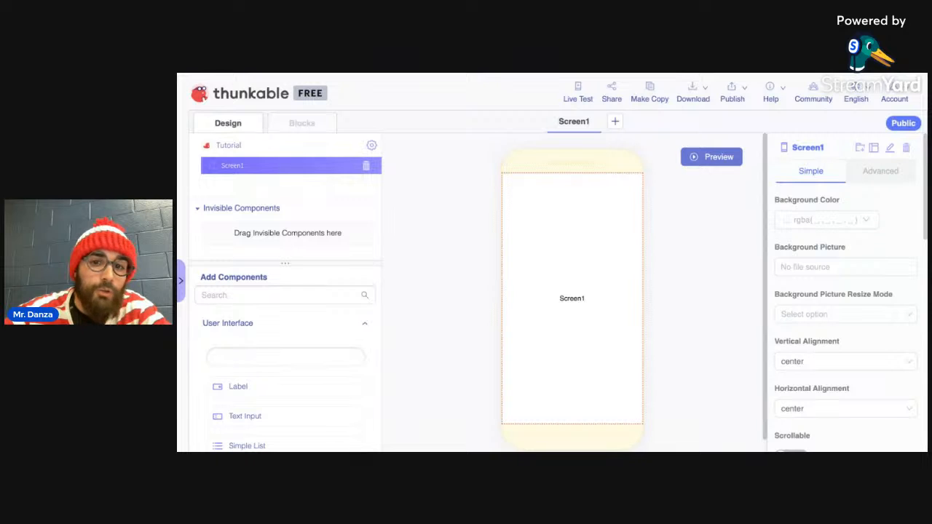
pyautogui.moveTo(539, 306); pyautogui.dragTo(572, 299)
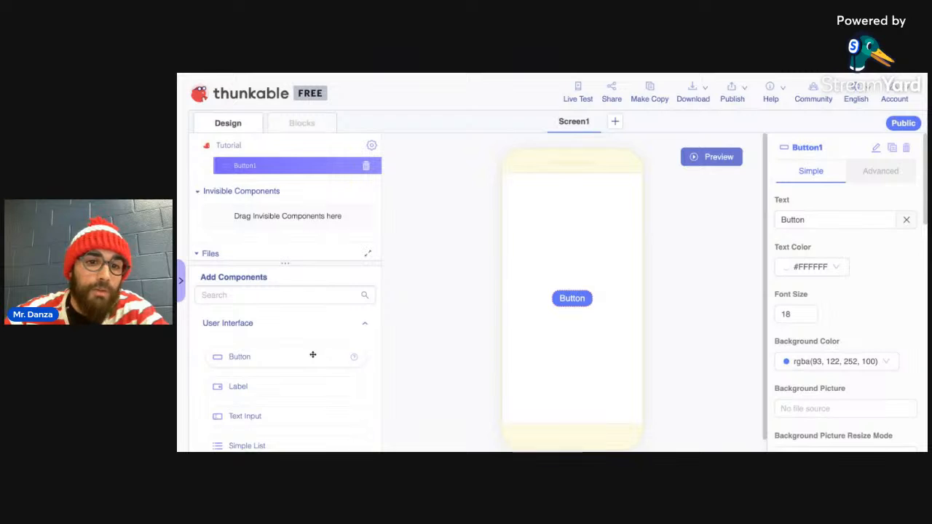
# Add a second button directly above the first one on Screen1, and delete Button2 again.
pyautogui.moveTo(313, 354); pyautogui.dragTo(312, 356)
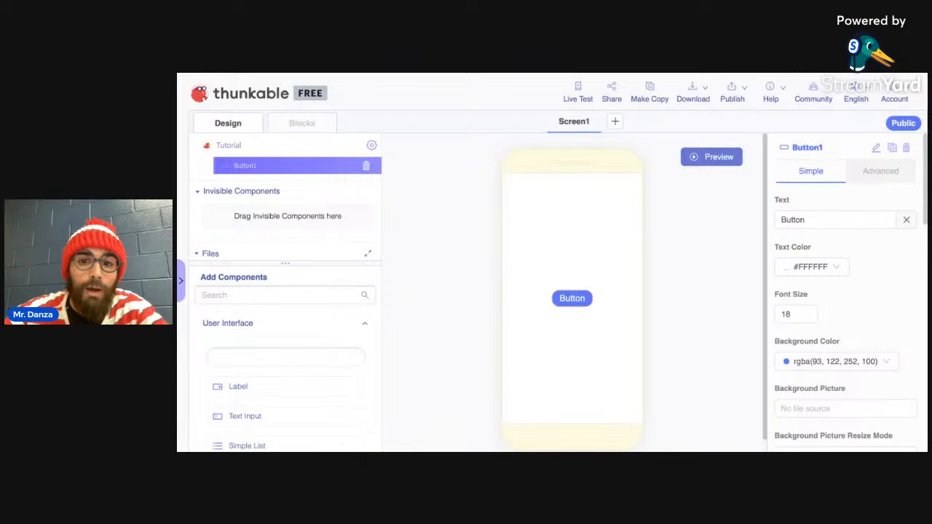
pyautogui.moveTo(313, 356); pyautogui.dragTo(572, 292)
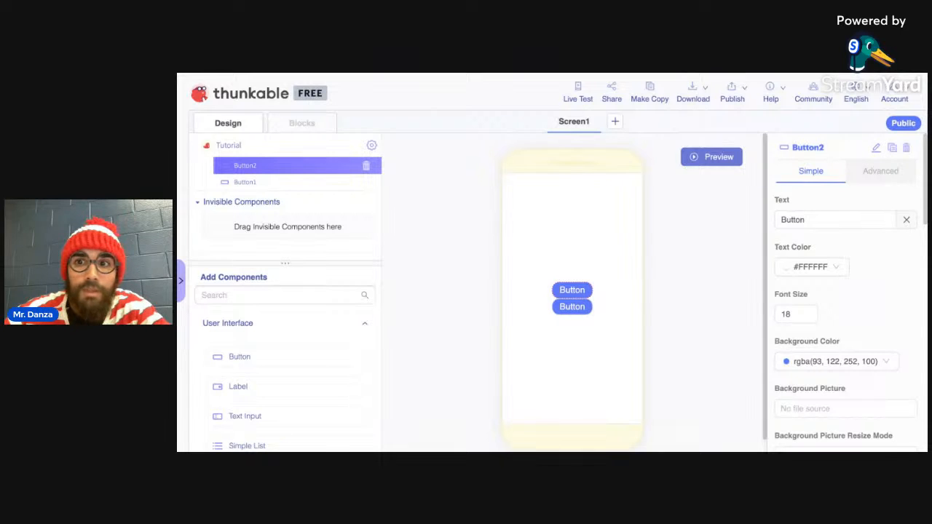
pyautogui.click(572, 307)
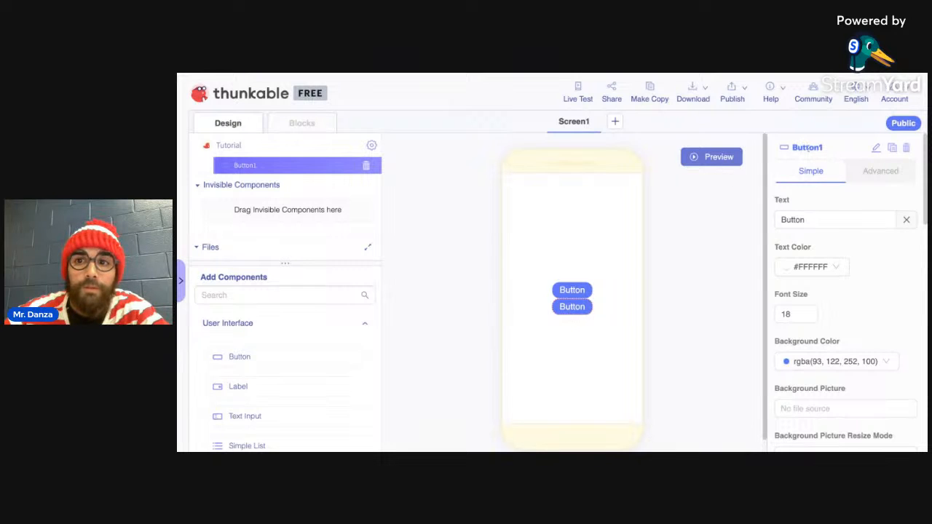
pyautogui.click(576, 292)
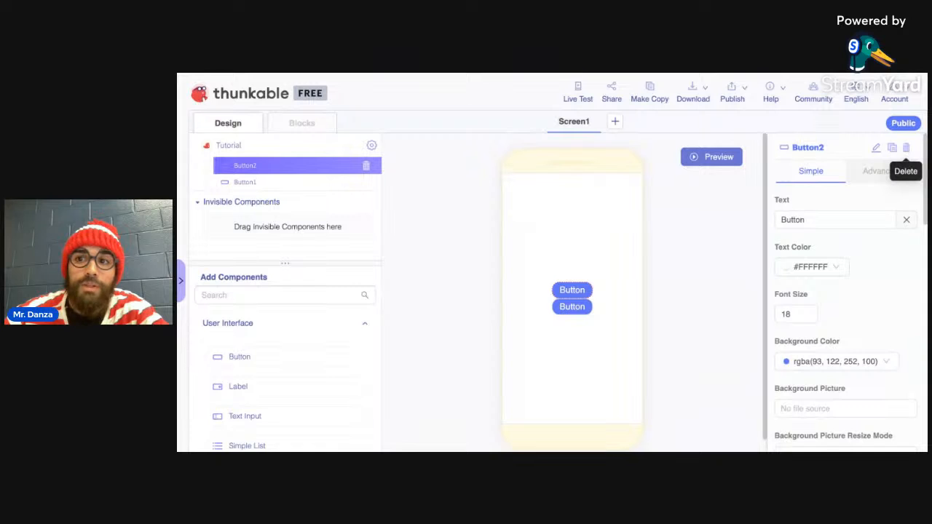
pyautogui.click(906, 148)
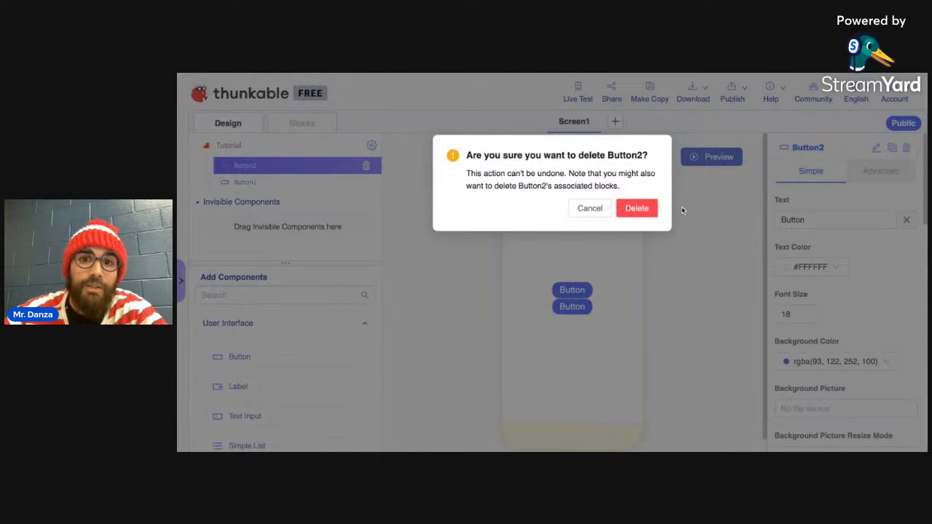
pyautogui.click(637, 209)
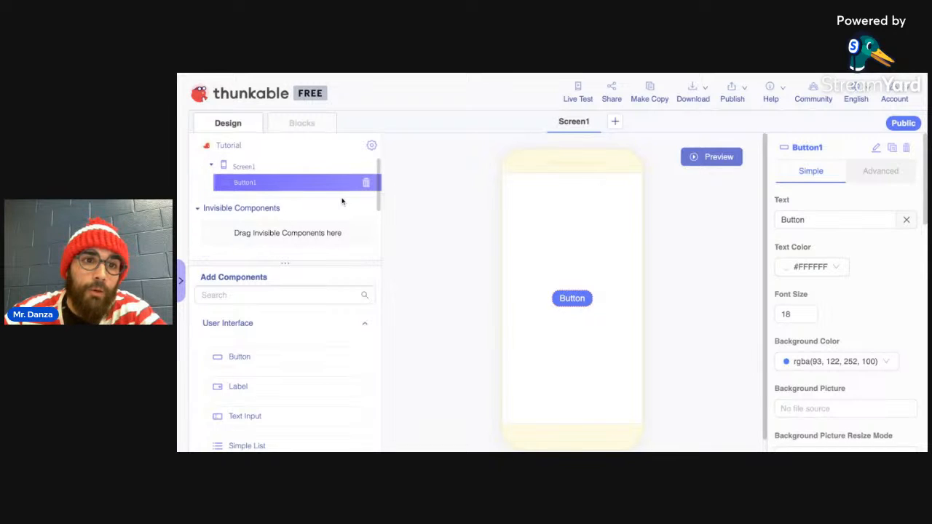
# Select Screen1 and its button in turn in the component tree to compare their properties.
pyautogui.click(256, 169)
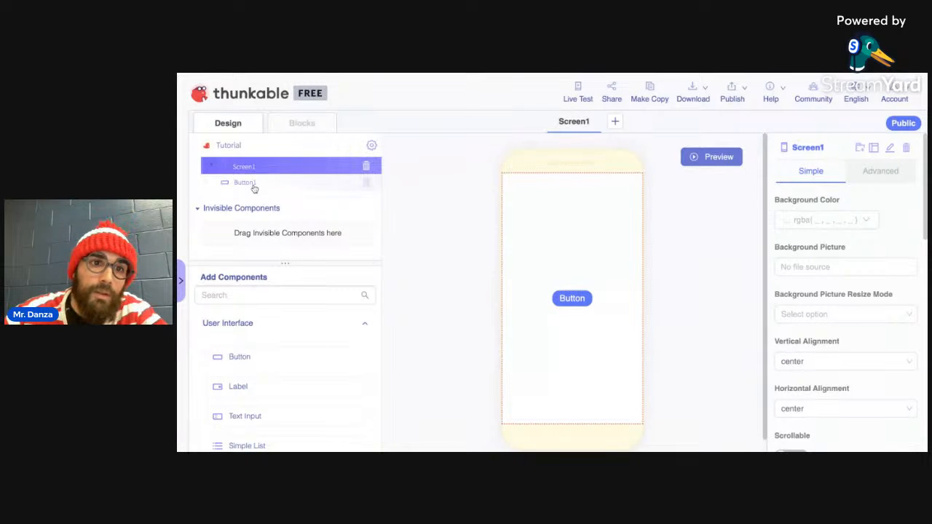
pyautogui.click(254, 185)
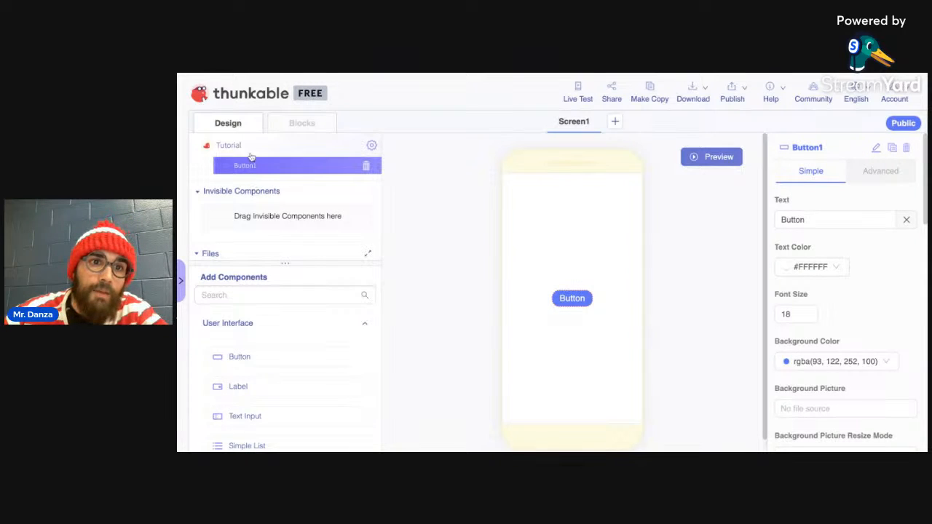
pyautogui.scroll(1, 249, 162)
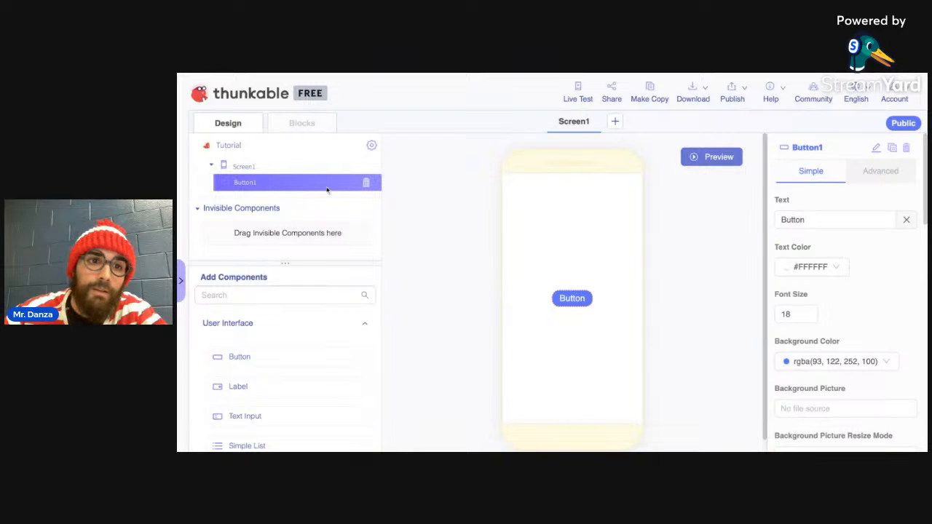
# Set the background color of Screen1 to the blue swatch, rgba(74, 144, 226, 1).
pyautogui.click(284, 168)
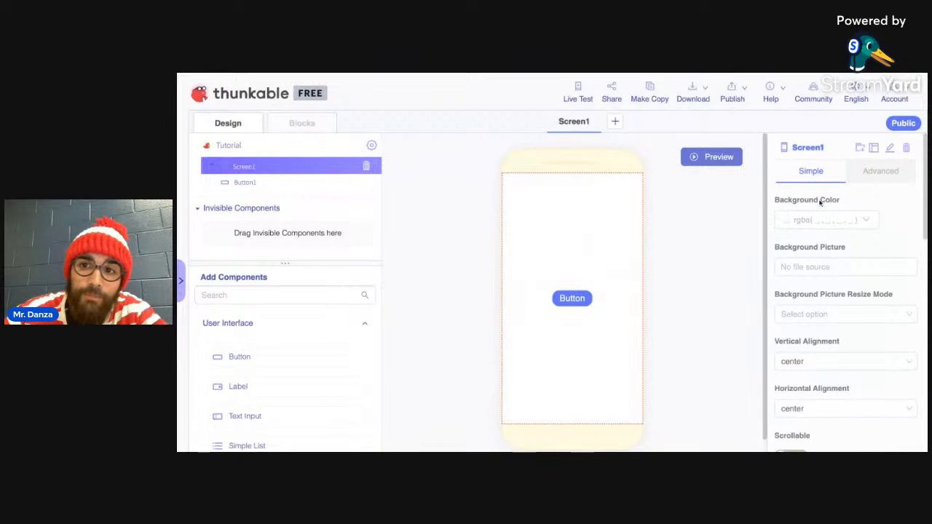
pyautogui.click(867, 221)
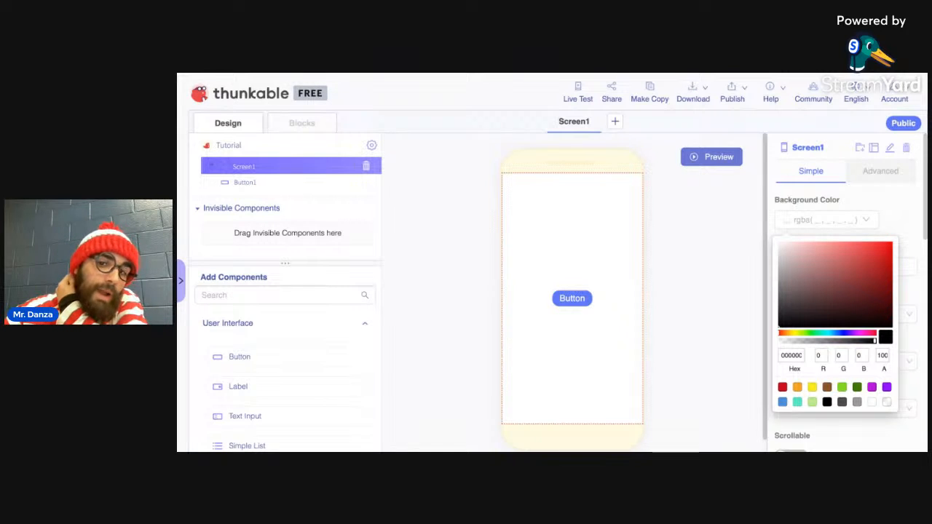
pyautogui.click(783, 402)
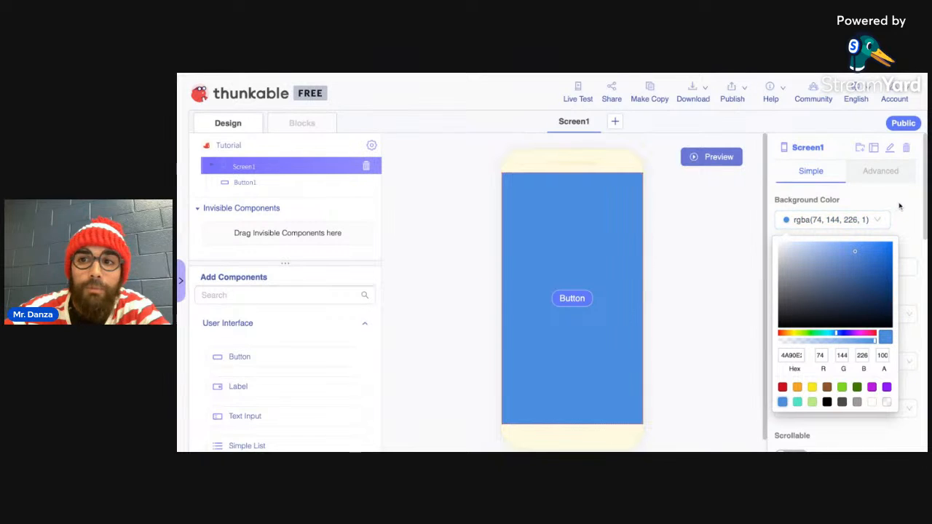
pyautogui.click(900, 205)
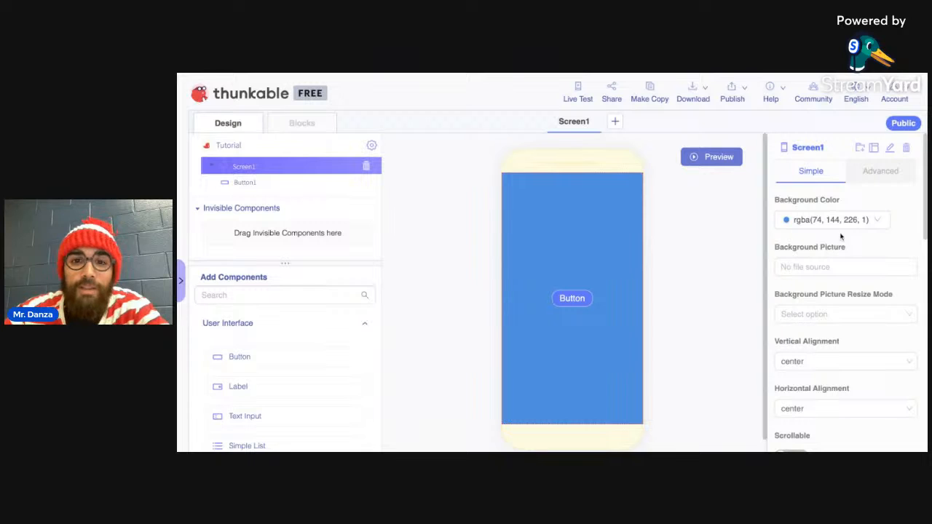
# Look through the remaining simple properties of Screen1 down to Screen Orientation, switching Scrollable to true and back to false on the way.
pyautogui.click(821, 267)
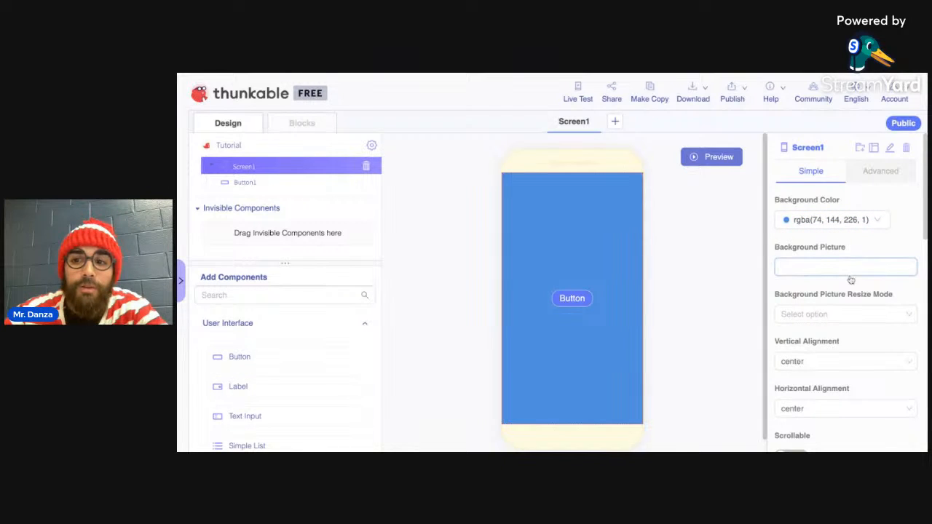
pyautogui.click(837, 360)
pyautogui.scroll(-1, 838, 361)
pyautogui.scroll(-3, 813, 353)
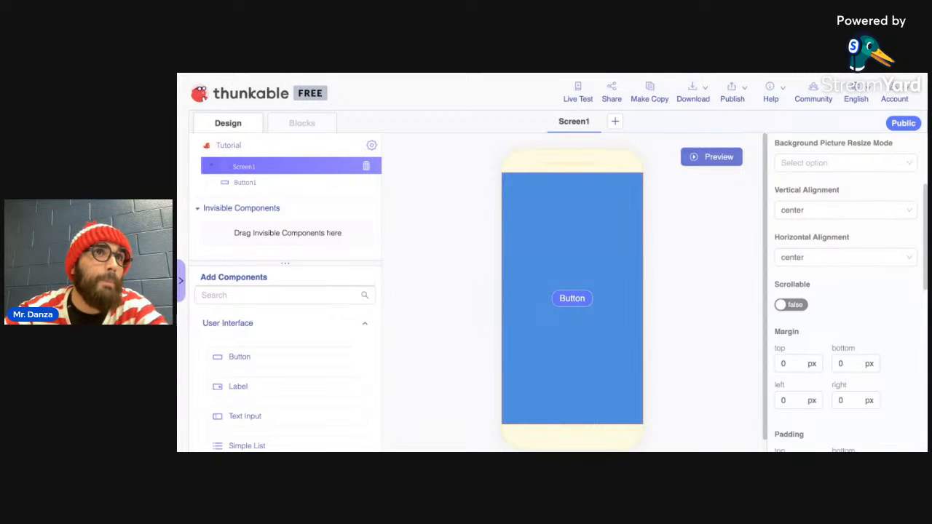
pyautogui.click(799, 306)
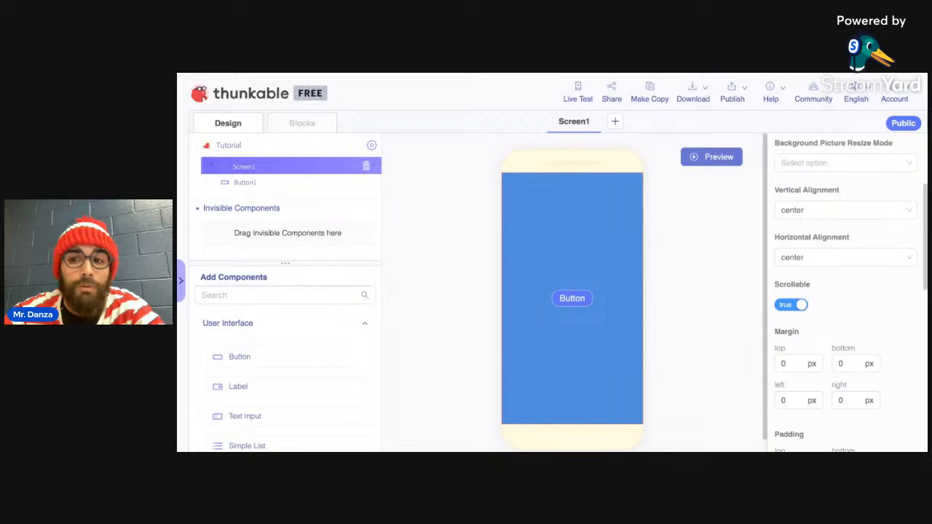
pyautogui.click(790, 306)
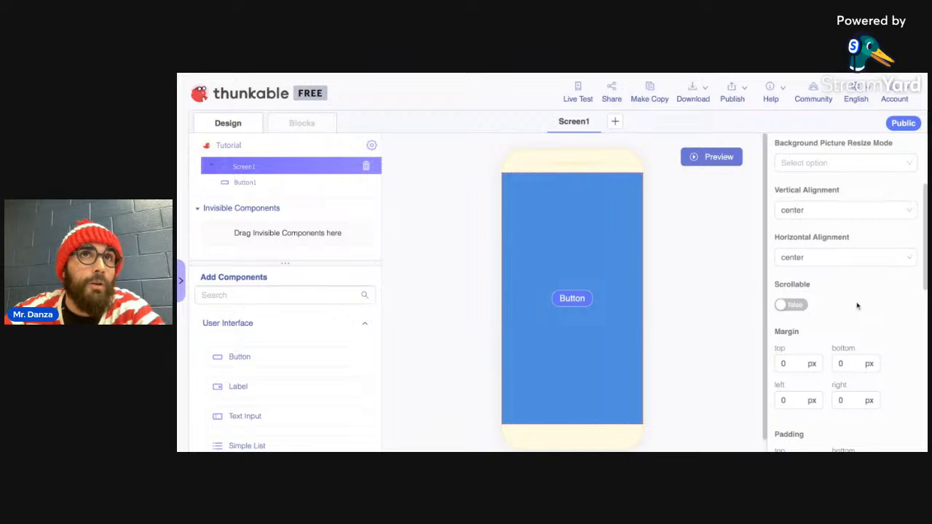
pyautogui.scroll(-5, 857, 306)
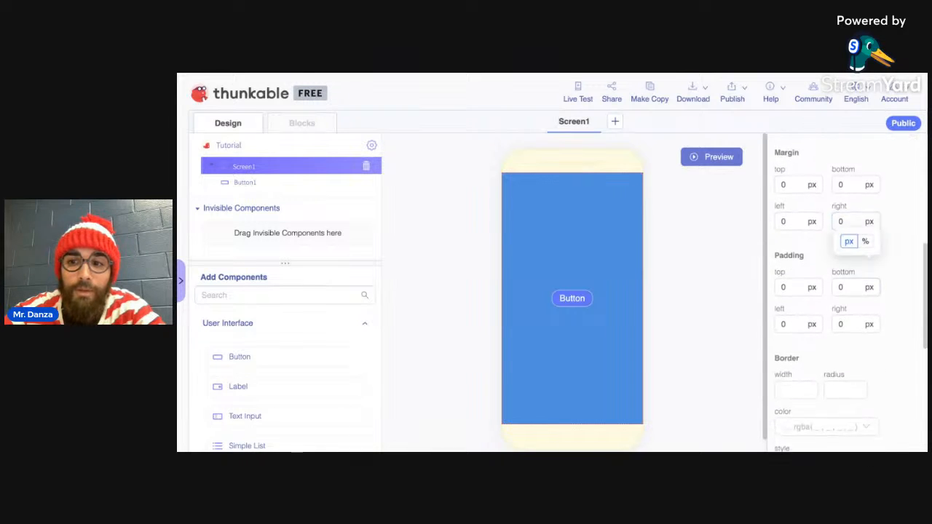
pyautogui.scroll(-5, 857, 305)
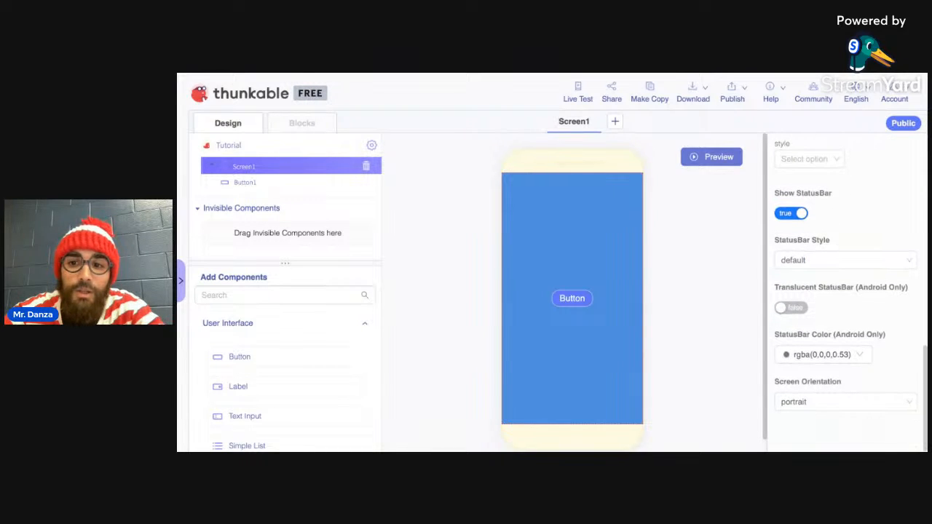
pyautogui.scroll(10, 845, 291)
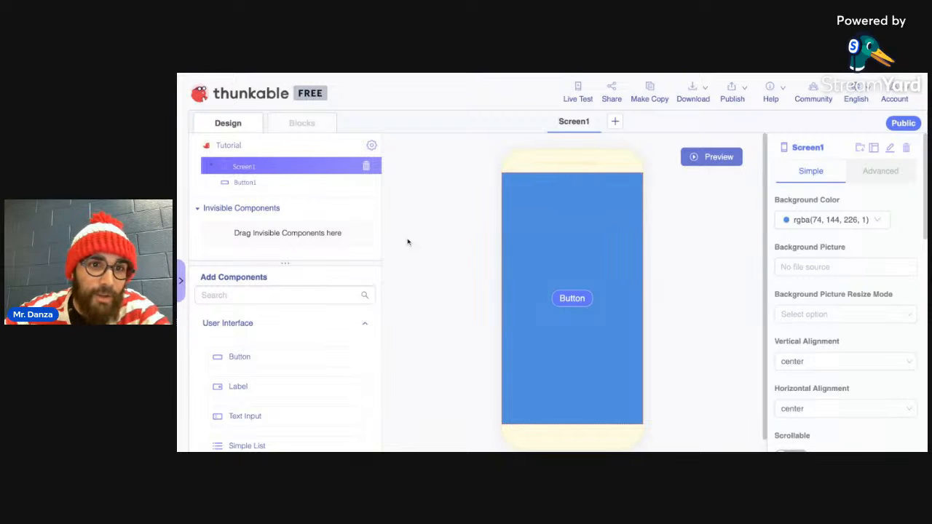
# Replace the text shown on Button1 with "Click Me".
pyautogui.click(247, 185)
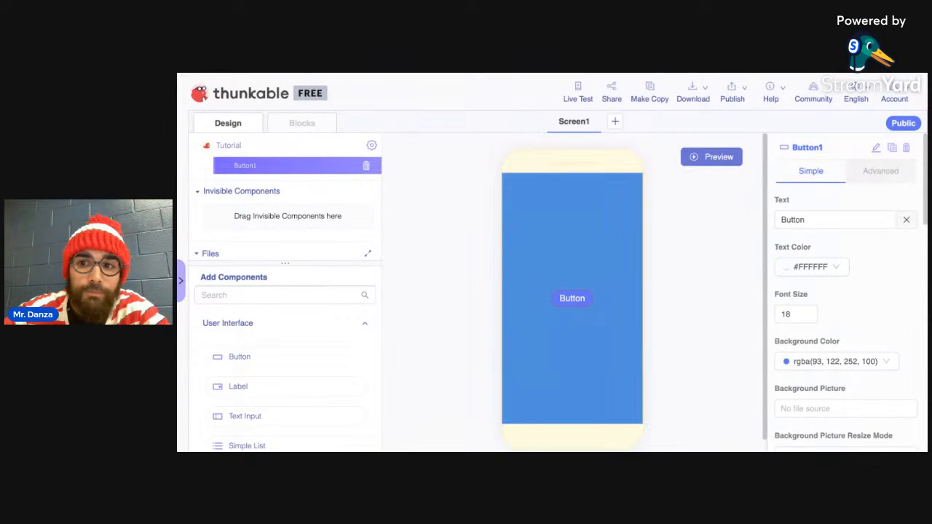
pyautogui.click(817, 219)
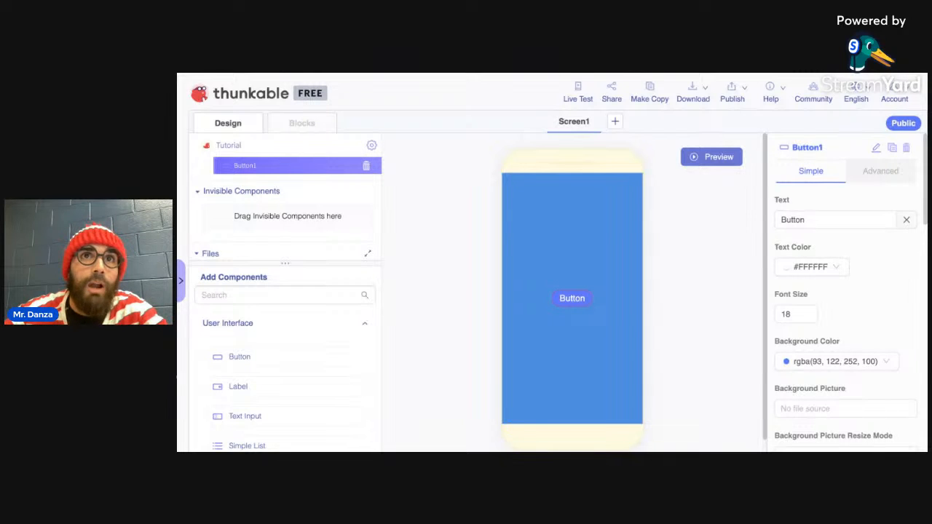
pyautogui.click(812, 220)
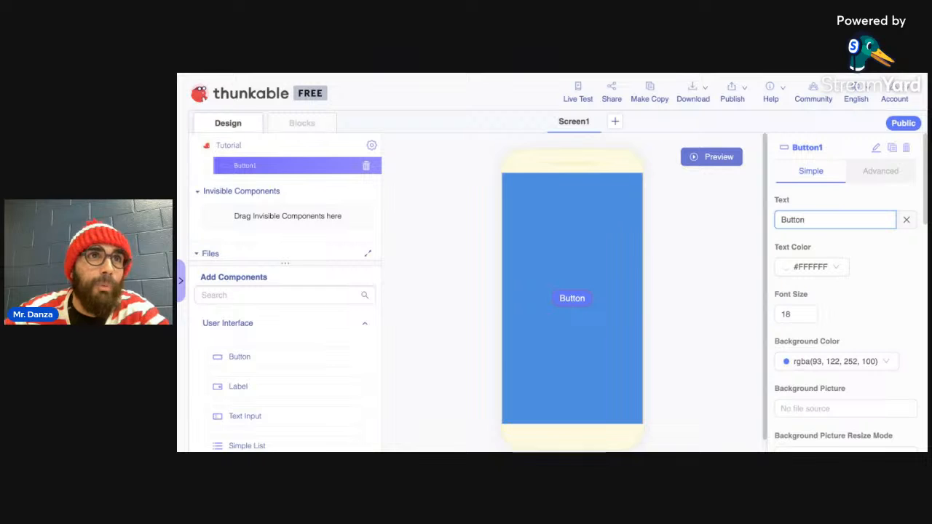
pyautogui.press('BackSpace')
pyautogui.press('BackSpace')
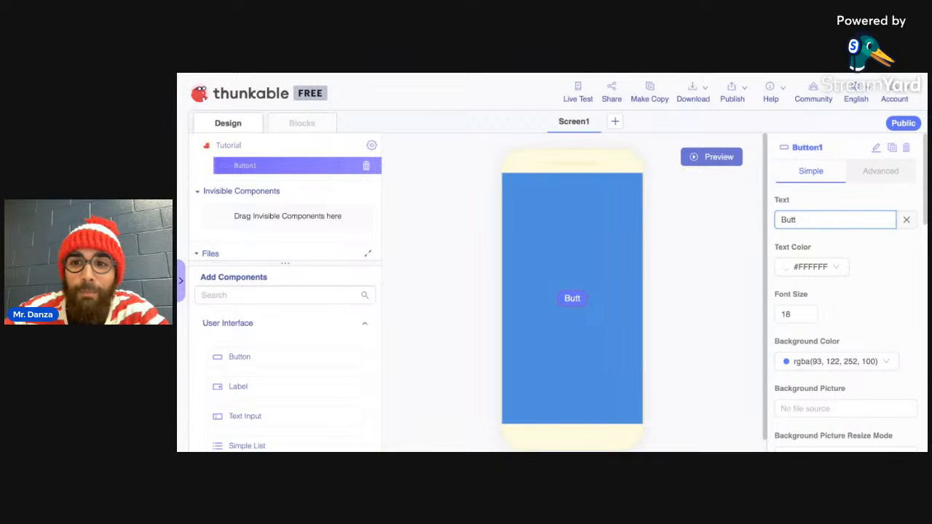
pyautogui.press('BackSpace')
pyautogui.press('BackSpace')
pyautogui.press('BackSpace')
pyautogui.press('BackSpace')
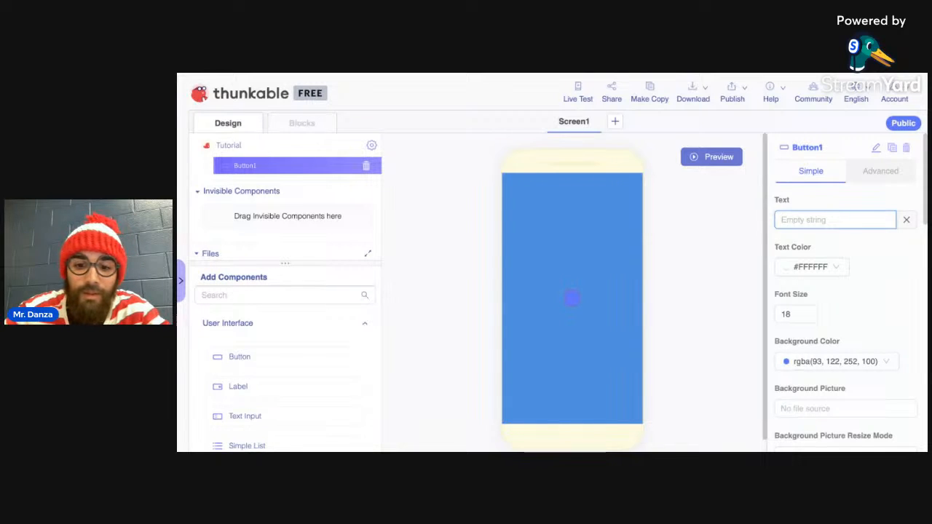
pyautogui.write('Click M')
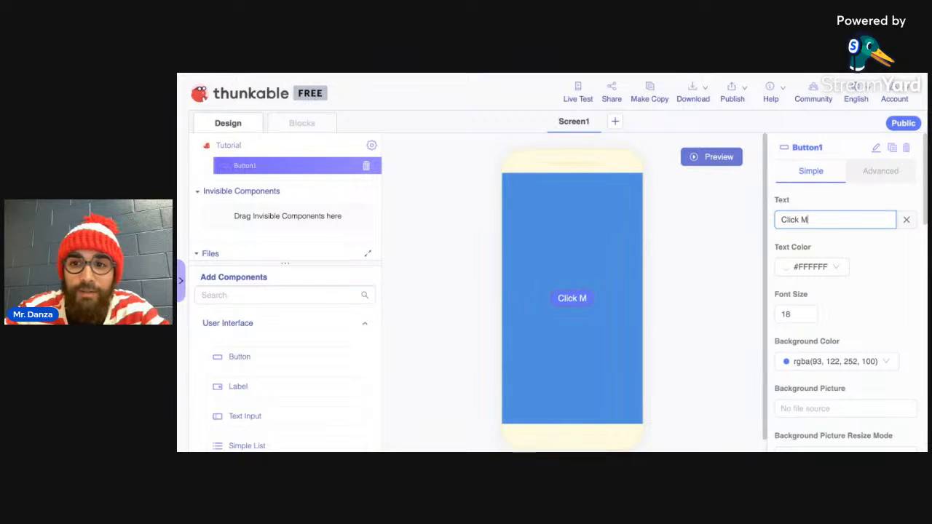
pyautogui.write('e')
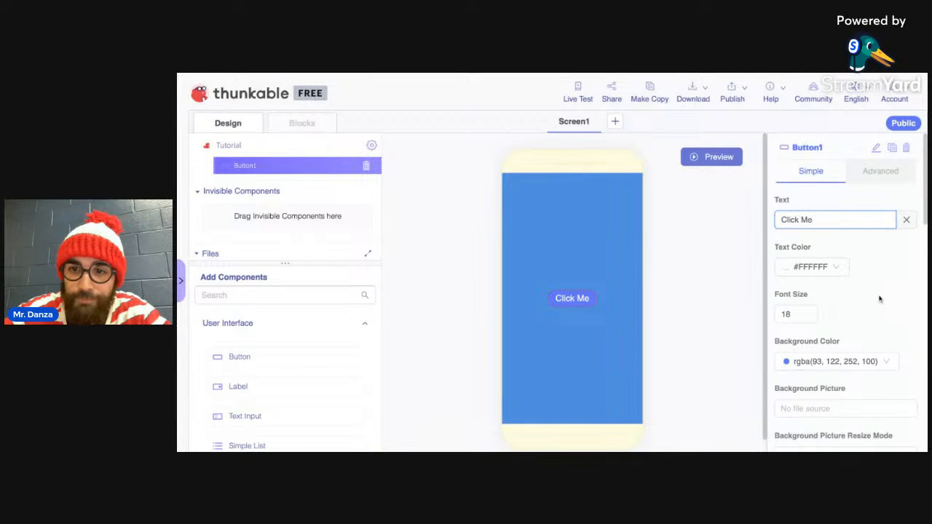
# Set the button's text to "Submit" and rename the Button1 component as SubmitButton.
pyautogui.tripleClick(822, 219)
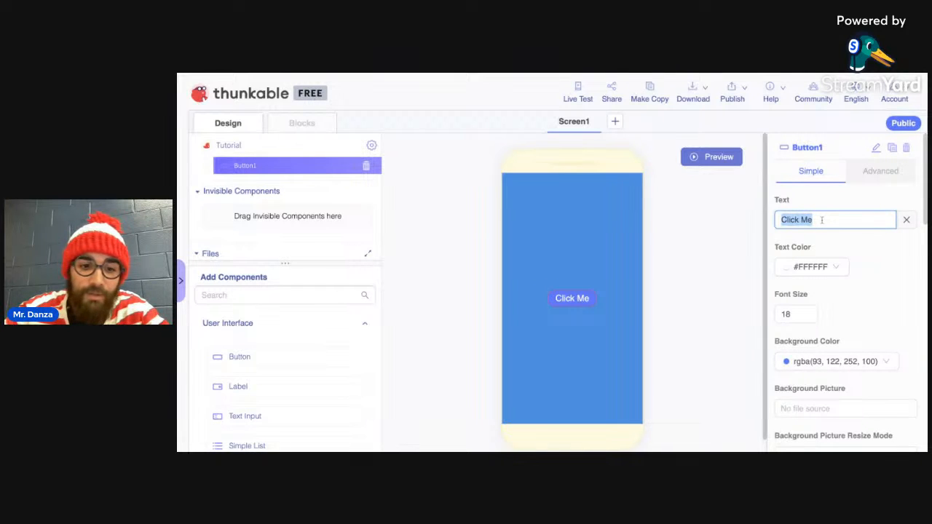
pyautogui.write('Submit')
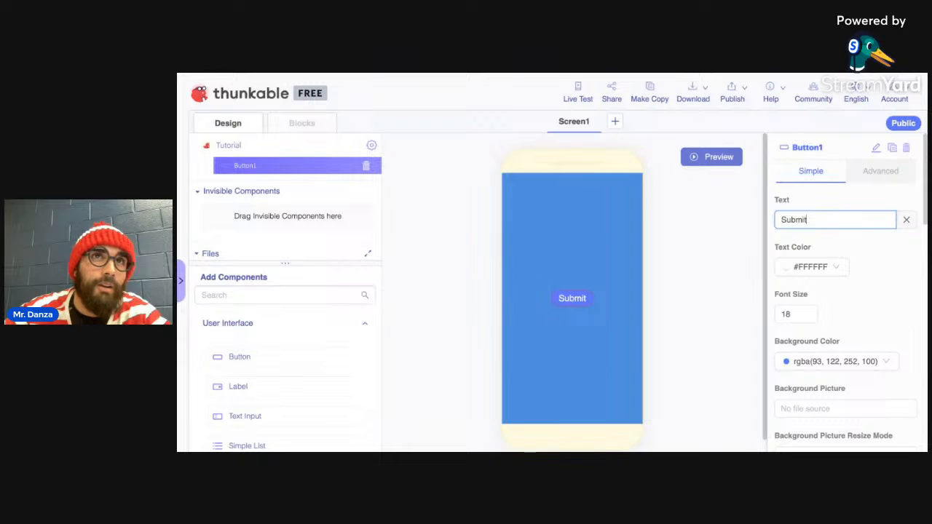
pyautogui.click(875, 147)
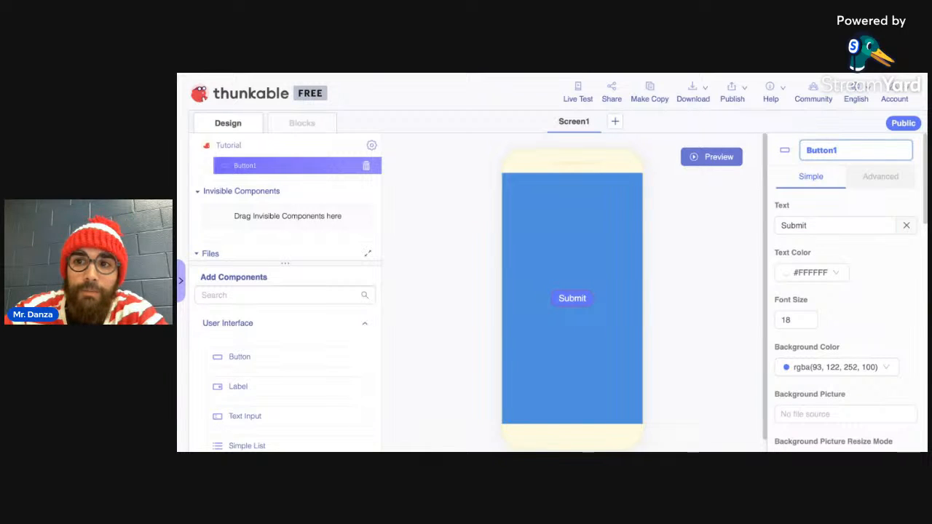
pyautogui.doubleClick(858, 151)
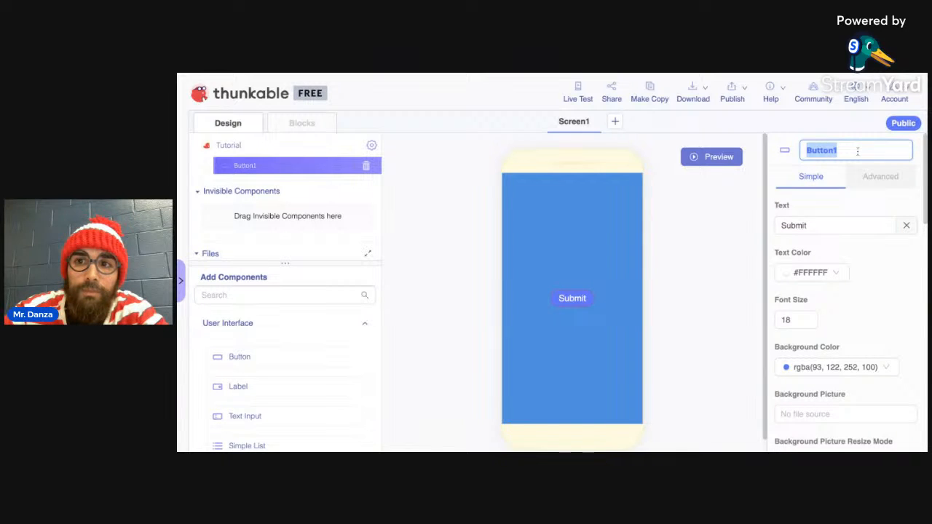
pyautogui.press('BackSpace')
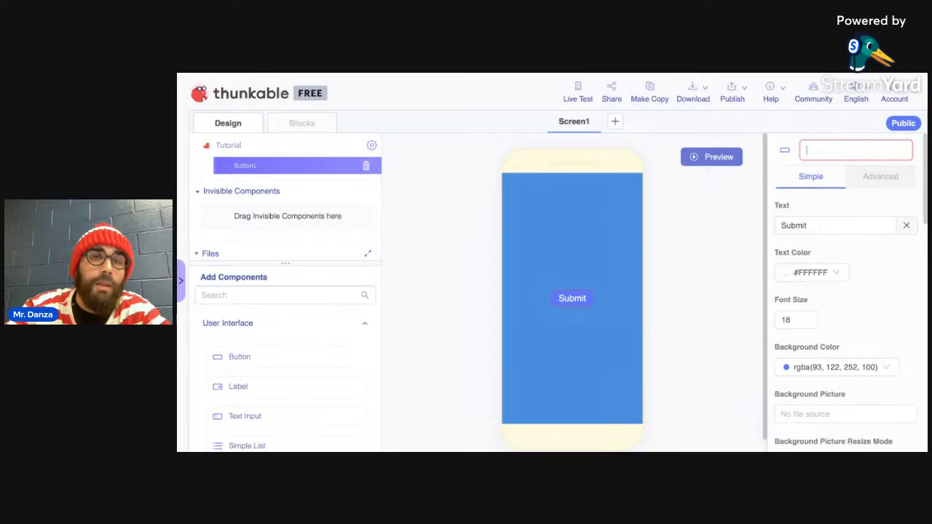
pyautogui.write('Subm')
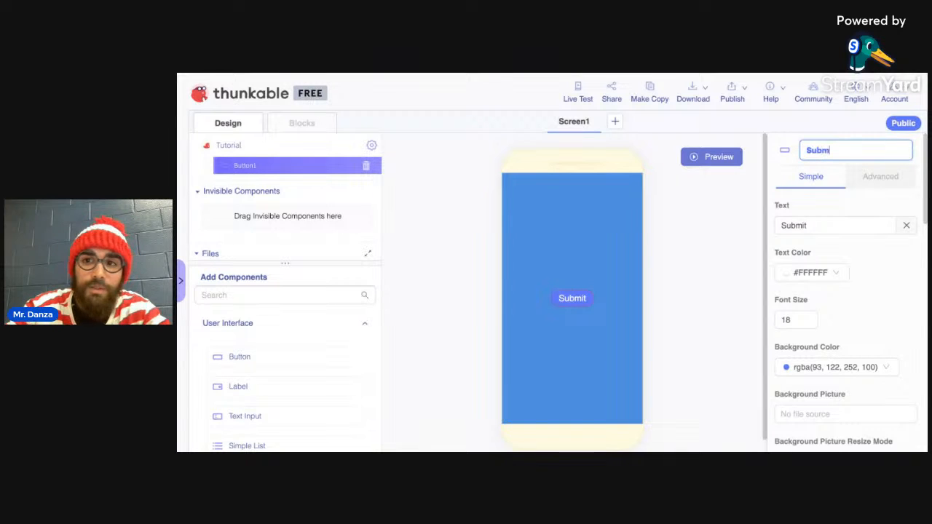
pyautogui.write('itButton')
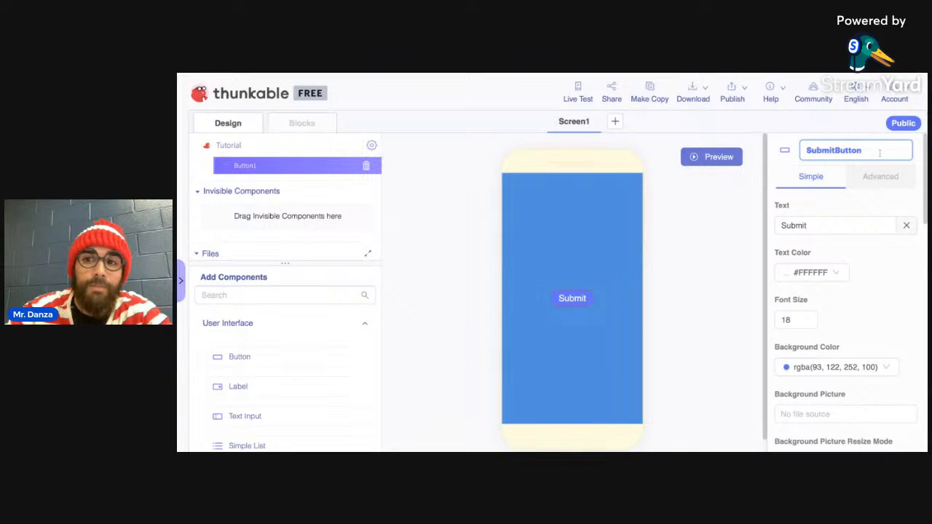
pyautogui.click(837, 224)
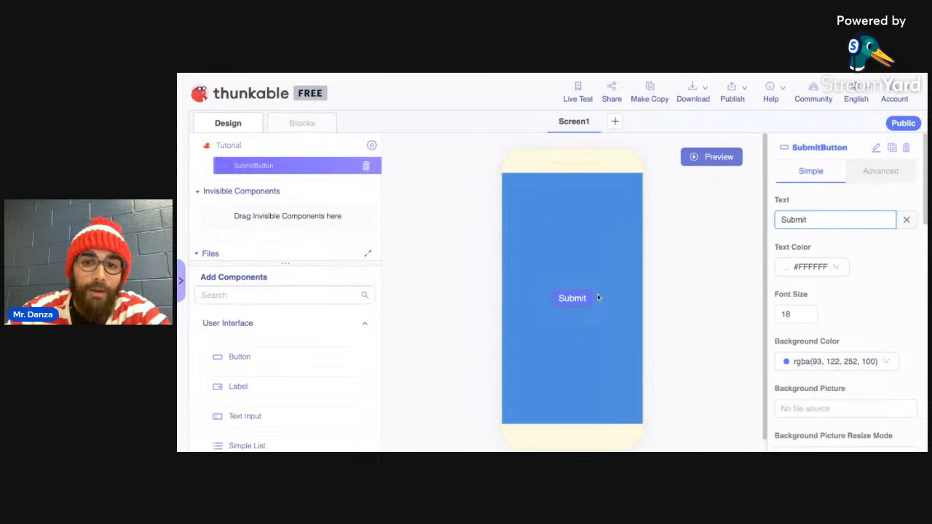
# Set the background color of SubmitButton to the light green swatch, rgba(126, 211, 33, 1).
pyautogui.click(863, 364)
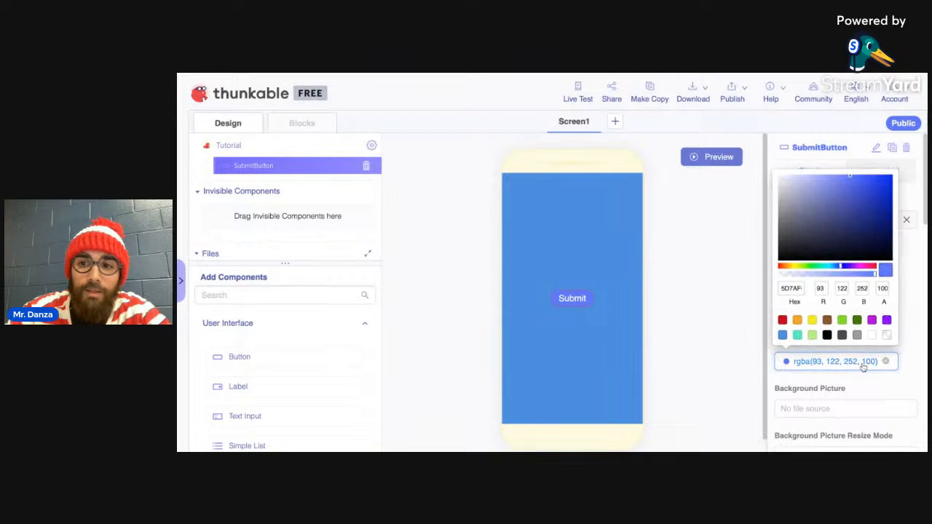
pyautogui.click(842, 324)
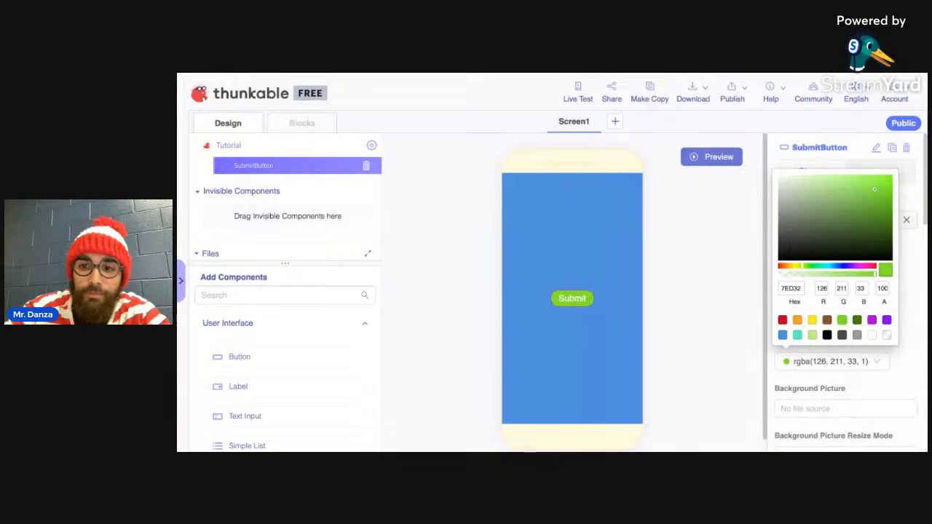
pyautogui.click(904, 381)
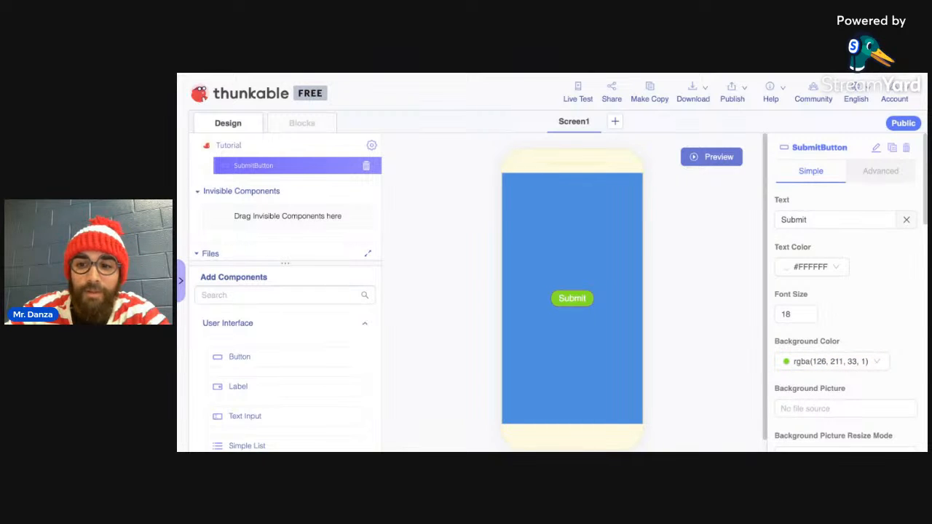
# Review SubmitButton's height and width properties, and switch its Visible property to false and back to true.
pyautogui.scroll(-4, 844, 292)
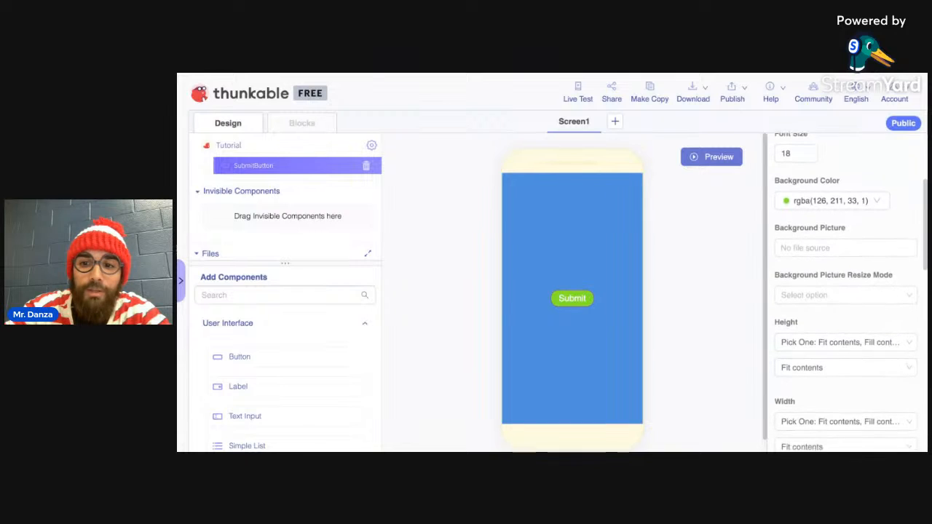
pyautogui.scroll(-1, 860, 349)
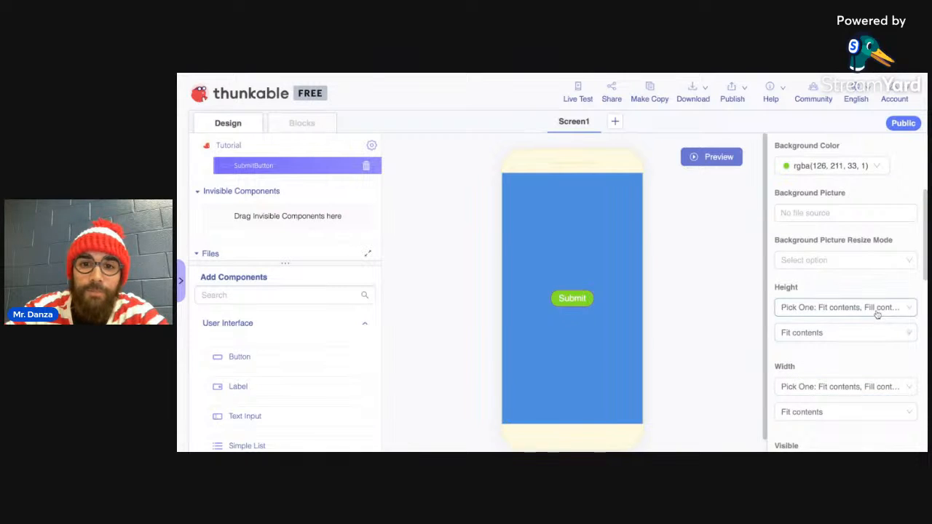
pyautogui.scroll(-3, 852, 385)
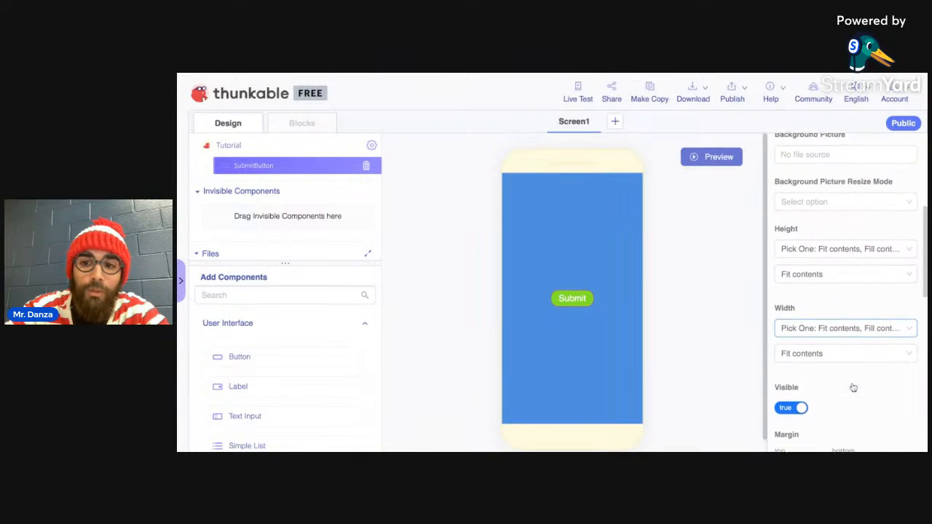
pyautogui.scroll(-2, 854, 387)
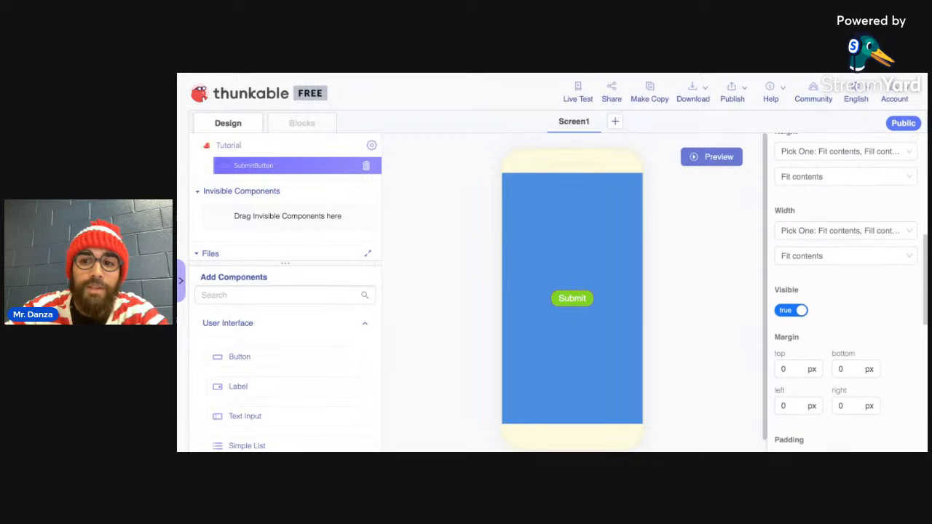
pyautogui.click(791, 309)
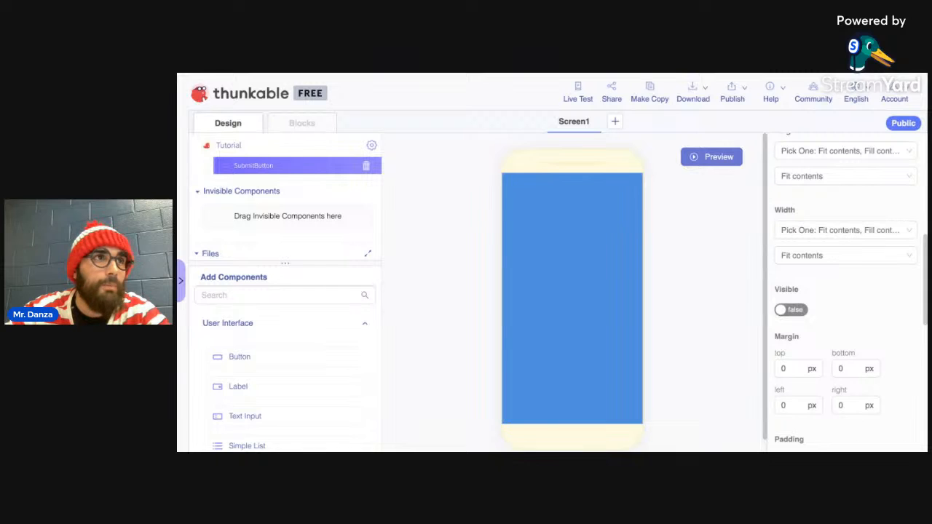
pyautogui.click(791, 310)
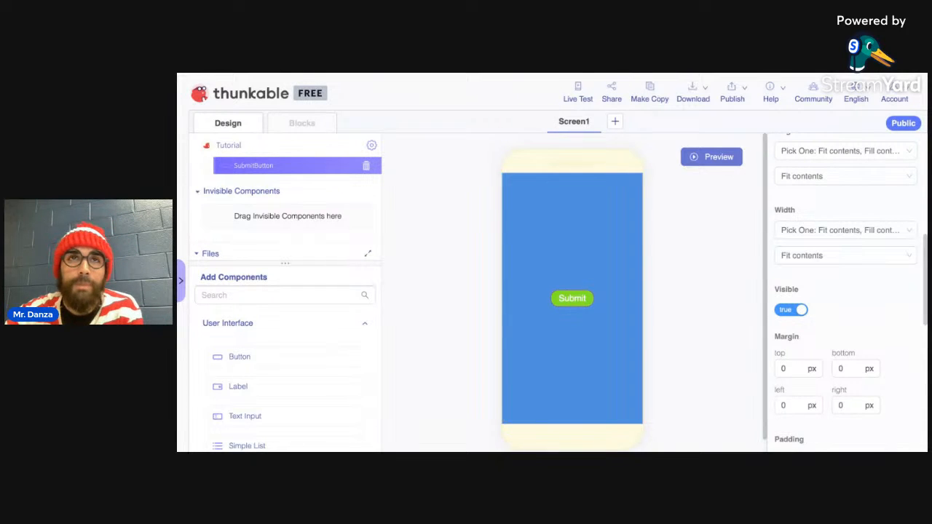
# Go past SubmitButton's margin, padding and border properties and turn on Font Bold.
pyautogui.scroll(-3, 845, 291)
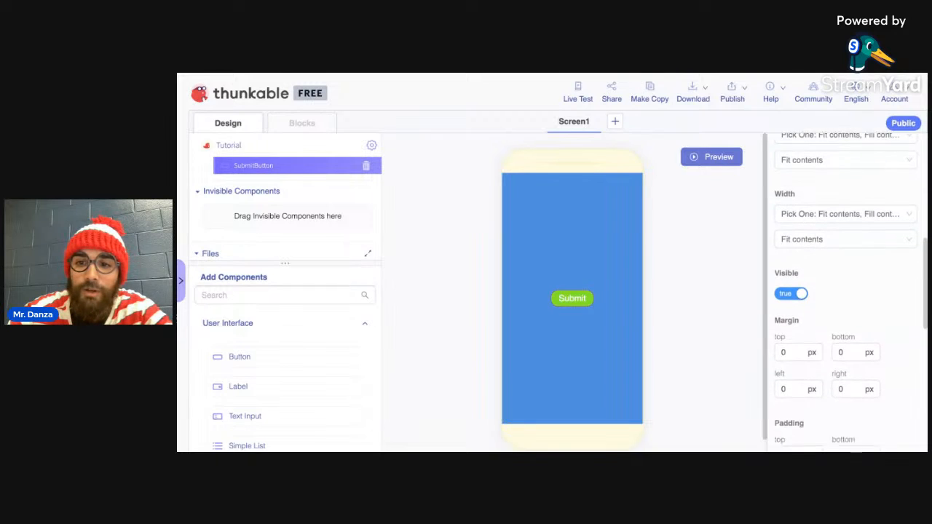
pyautogui.scroll(-2, 808, 291)
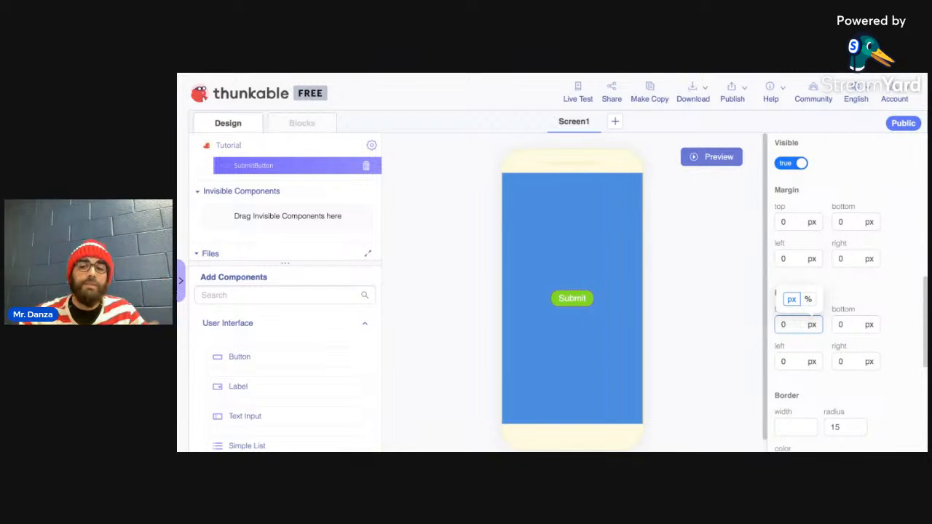
pyautogui.scroll(1, 801, 324)
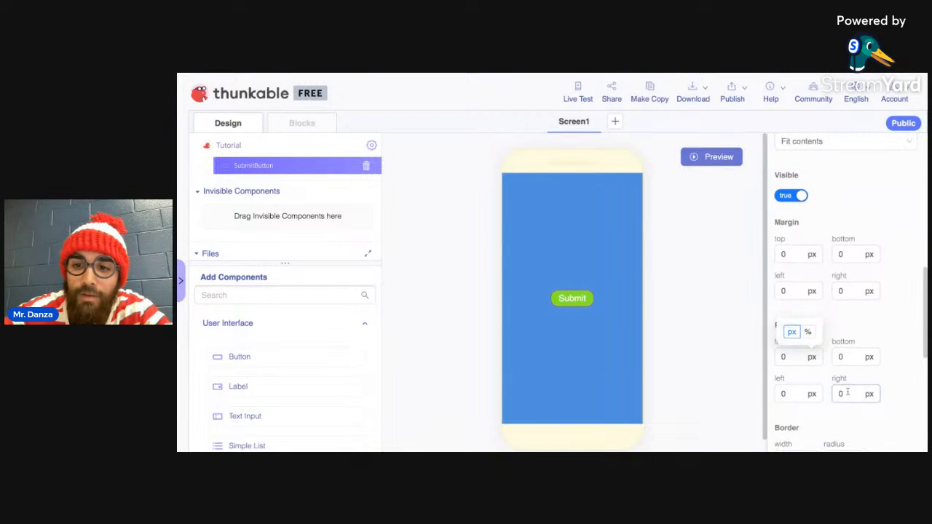
pyautogui.scroll(-10, 847, 393)
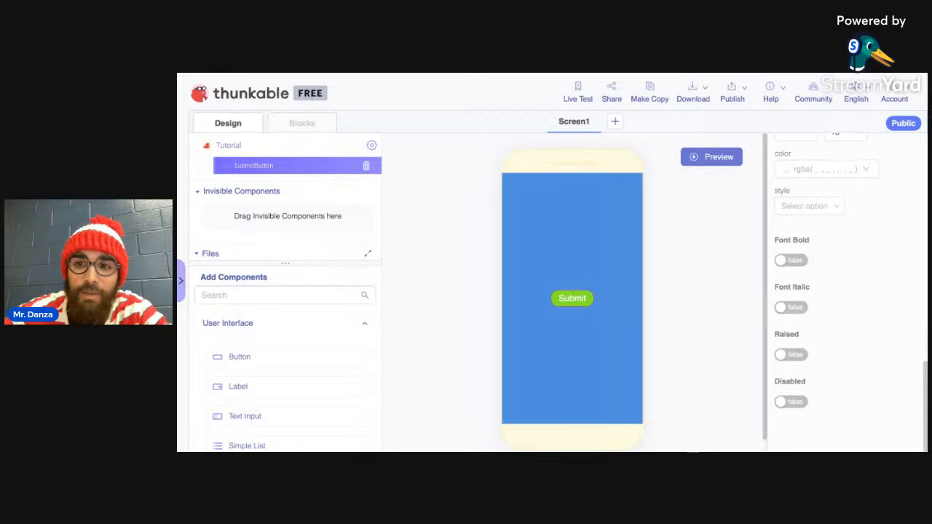
pyautogui.click(794, 260)
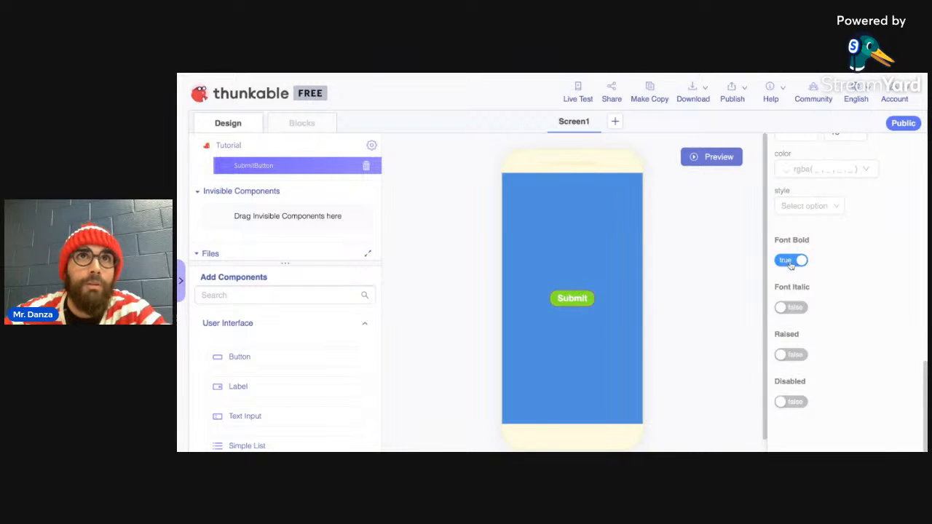
# Switch SubmitButton's Raised property to true and back to false, and do the same with its Disabled property.
pyautogui.click(799, 356)
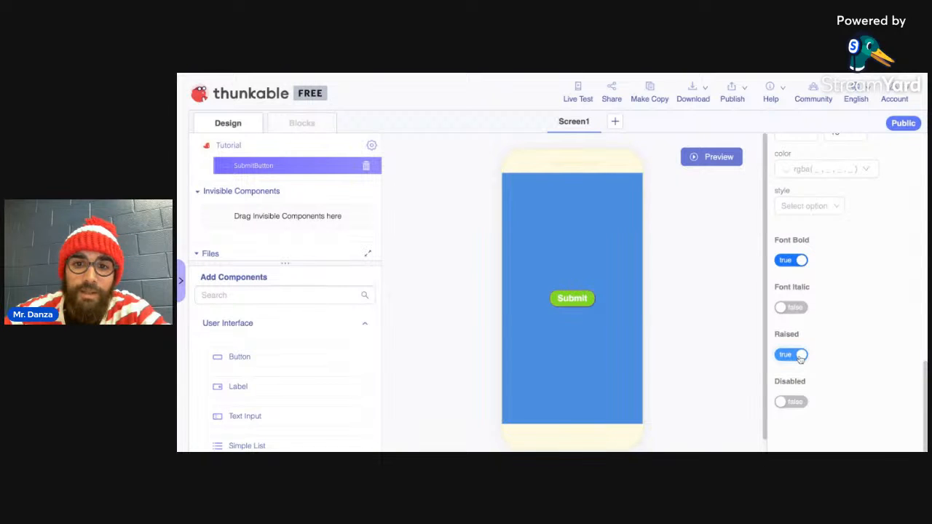
pyautogui.click(800, 356)
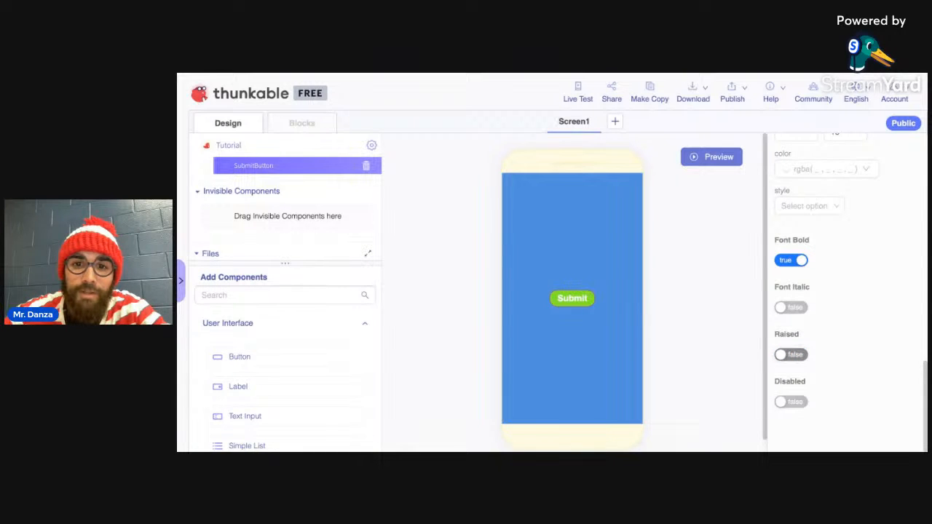
pyautogui.click(790, 402)
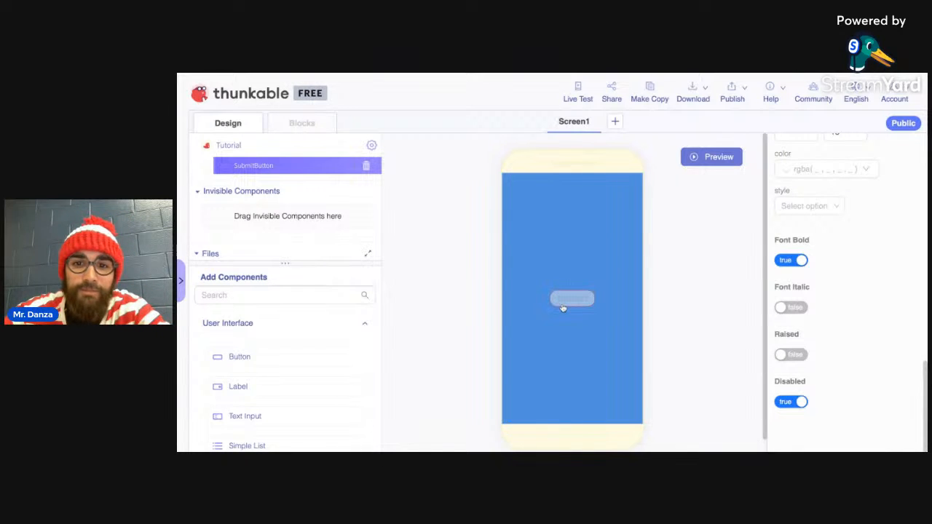
pyautogui.click(791, 402)
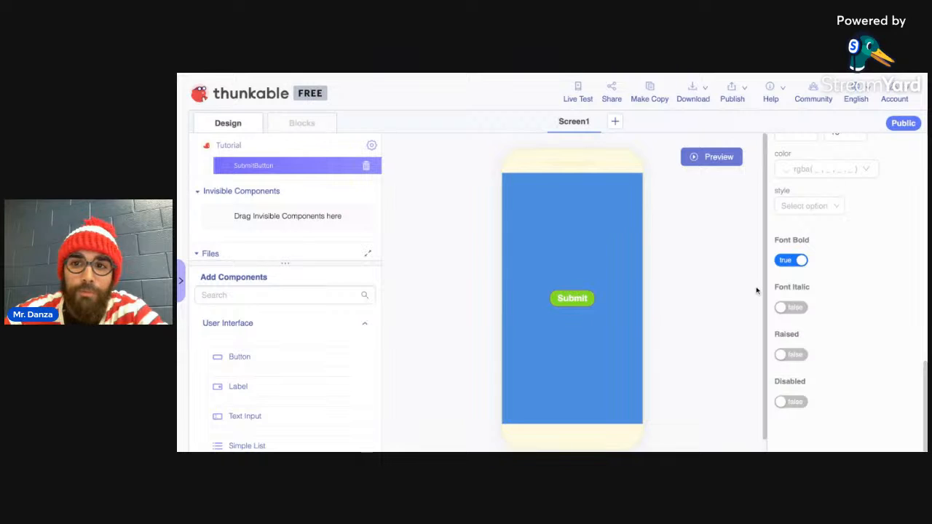
# View the advanced property groups of SubmitButton and return to its simple properties.
pyautogui.scroll(10, 776, 277)
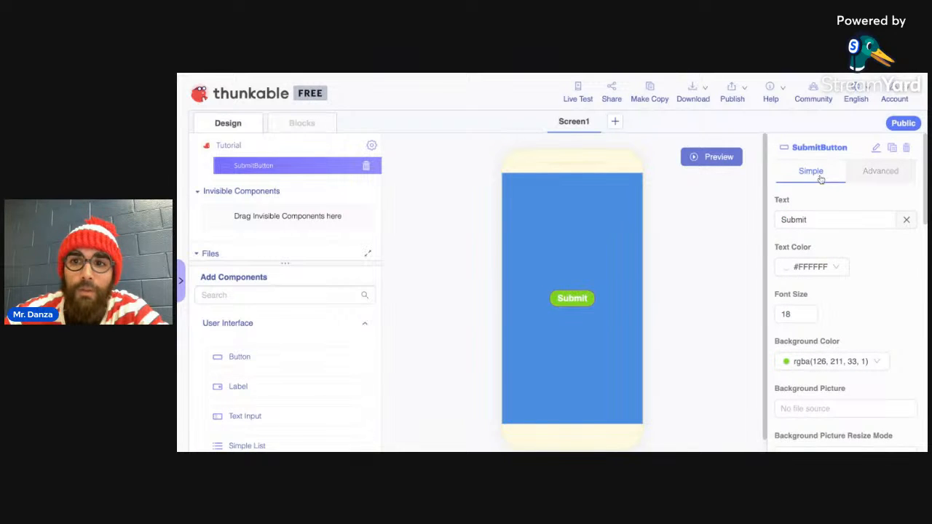
pyautogui.click(891, 173)
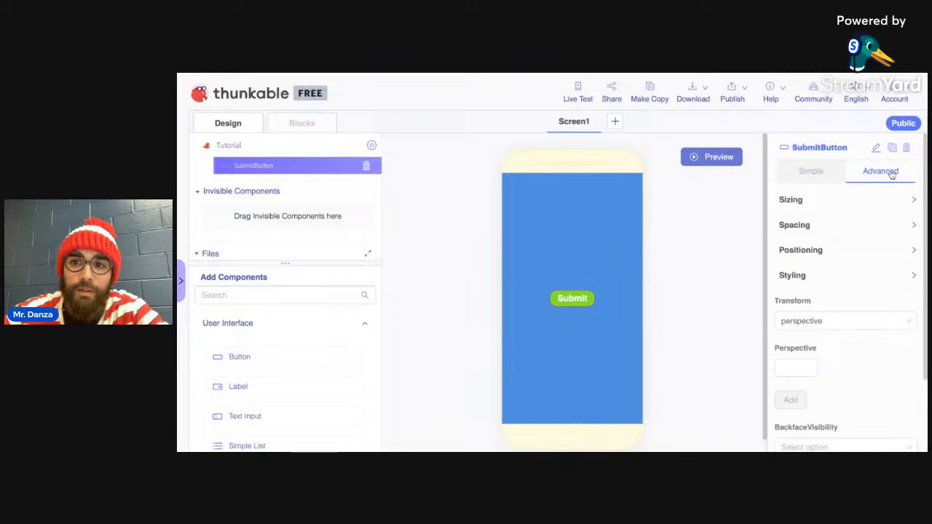
pyautogui.click(817, 170)
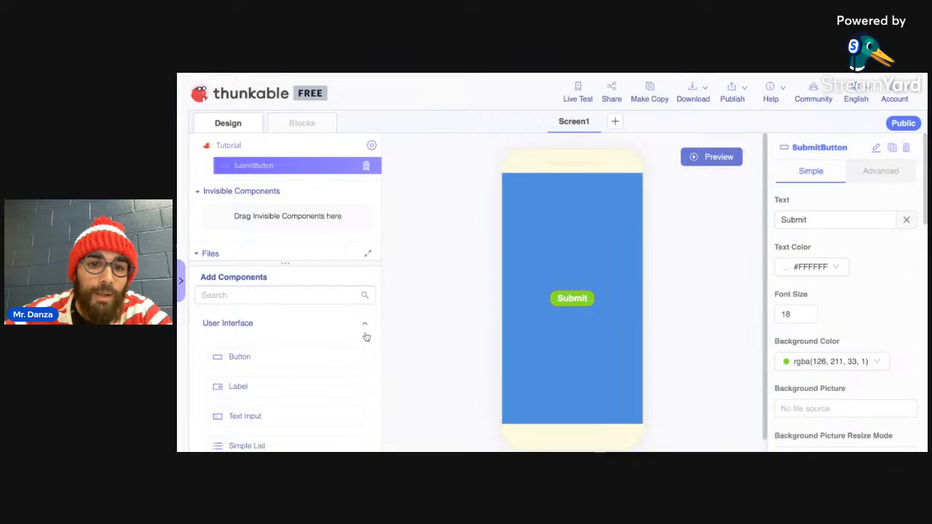
# Collapse the User Interface, Layout, Voice, Image and Data categories in the list of available components.
pyautogui.scroll(1, 366, 336)
pyautogui.scroll(-1, 357, 342)
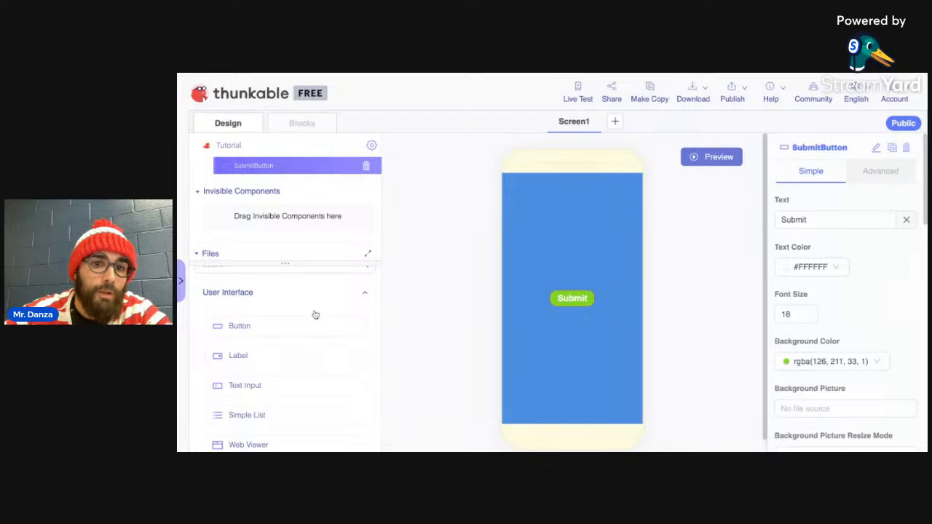
pyautogui.scroll(1, 314, 316)
pyautogui.click(365, 334)
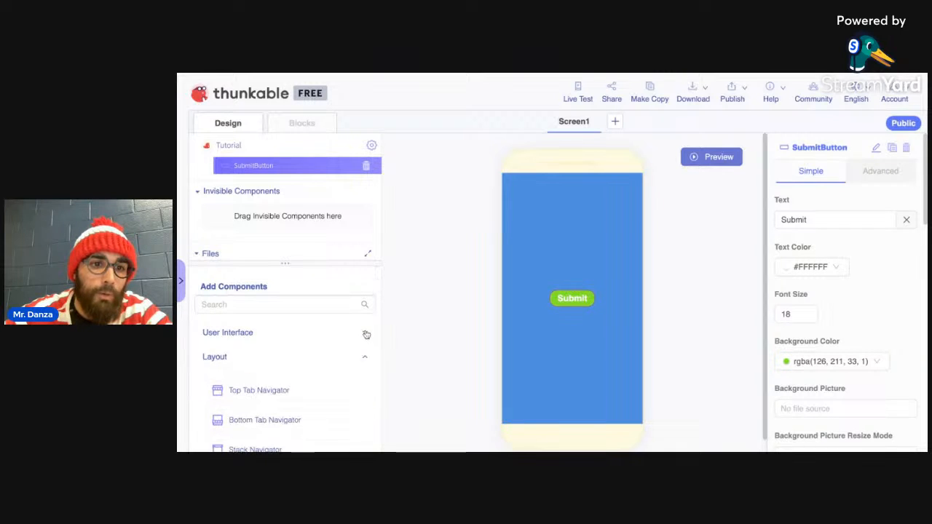
pyautogui.click(365, 357)
pyautogui.click(366, 380)
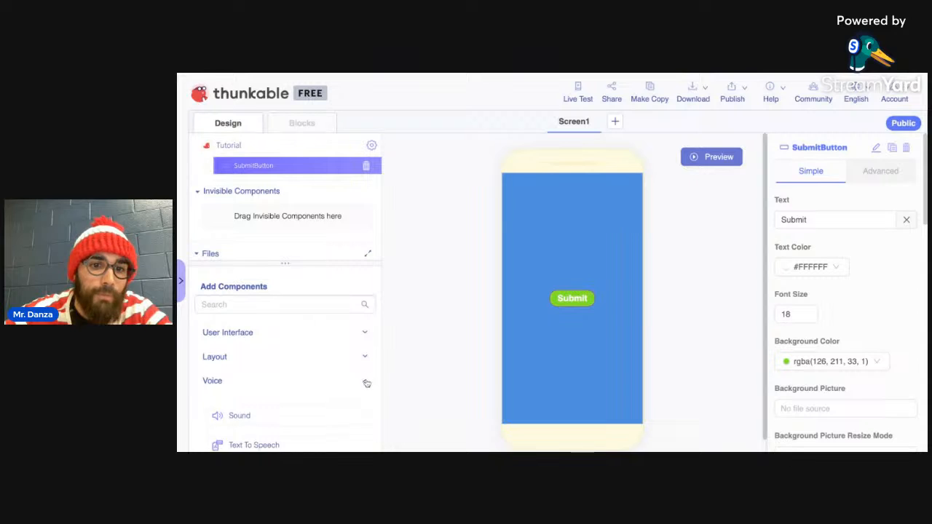
pyautogui.click(369, 404)
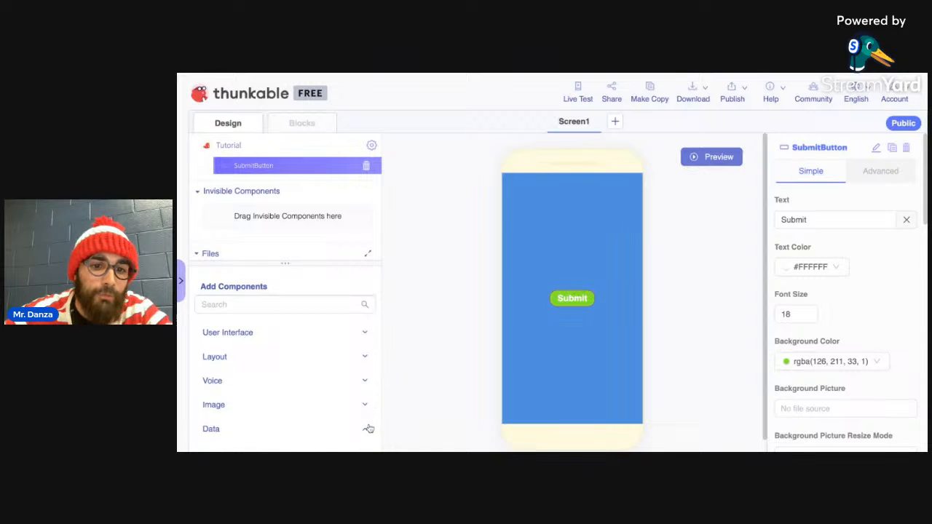
pyautogui.click(365, 430)
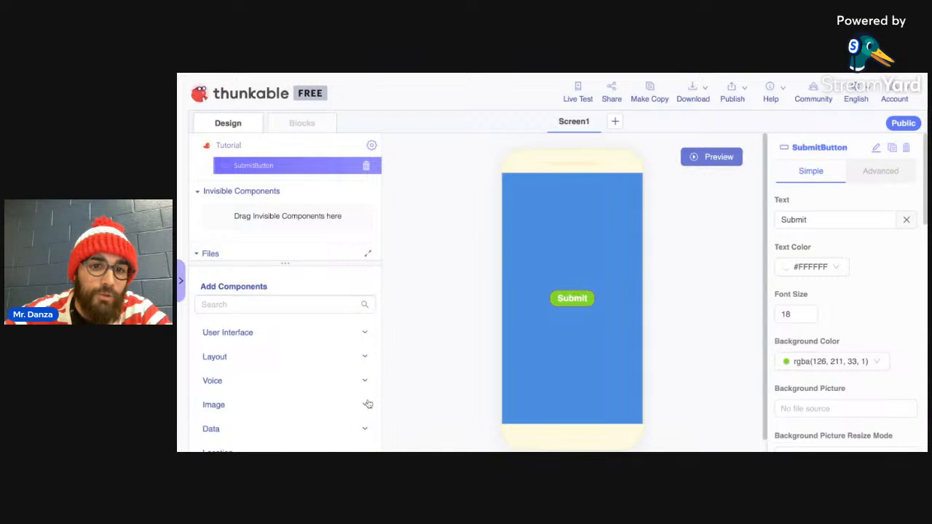
# Collapse the Location, Sensors, Social and Authentication component categories and return to the start of the list.
pyautogui.click(266, 306)
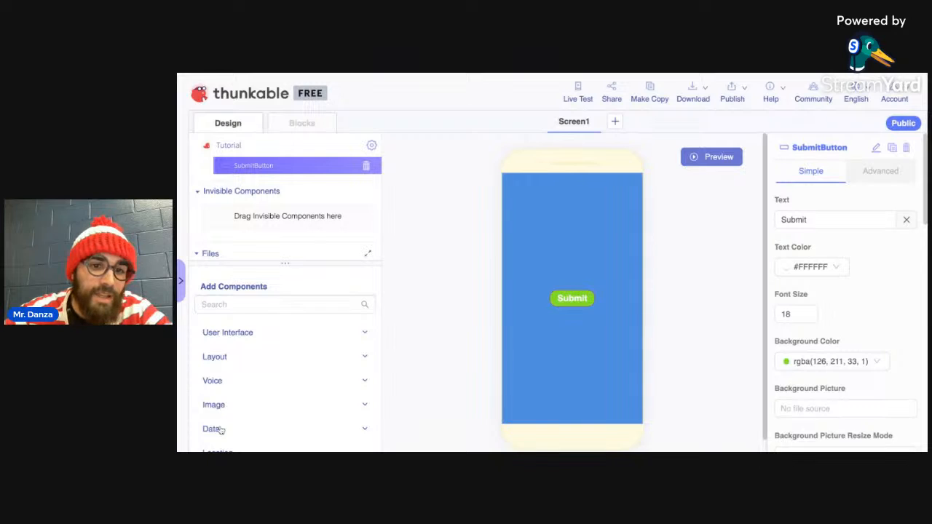
pyautogui.scroll(-3, 258, 388)
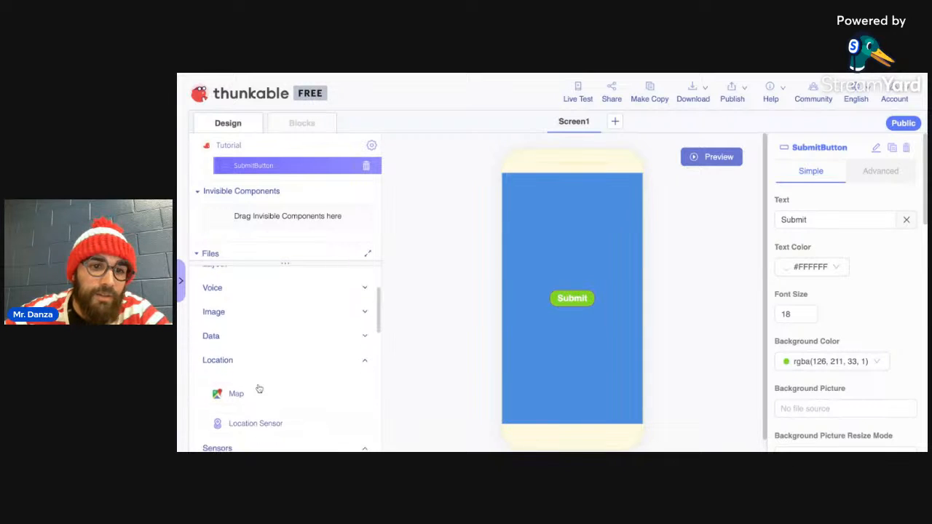
pyautogui.click(364, 362)
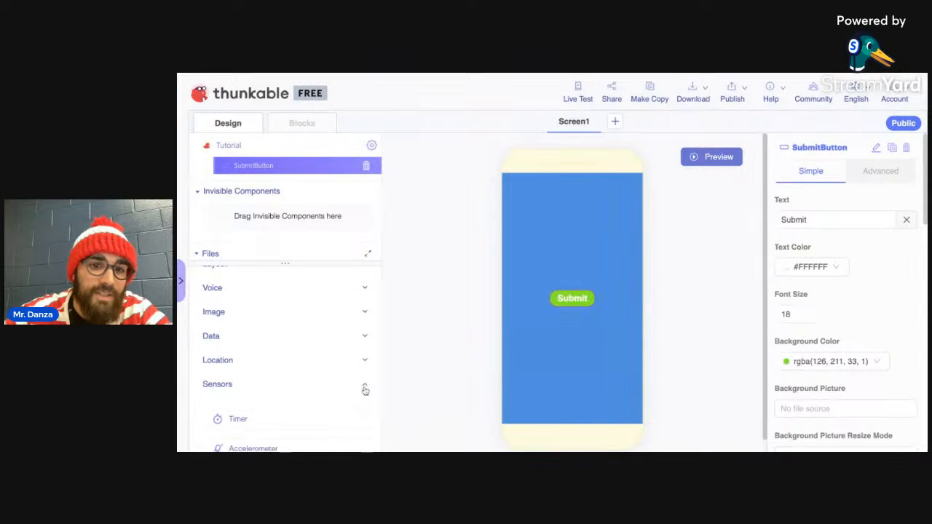
pyautogui.click(365, 386)
pyautogui.scroll(-1, 371, 393)
pyautogui.click(372, 394)
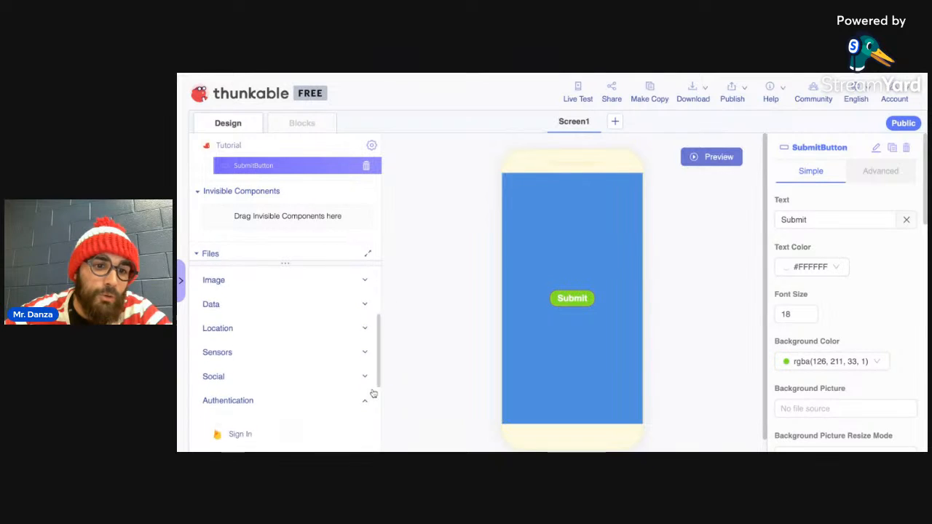
pyautogui.click(365, 401)
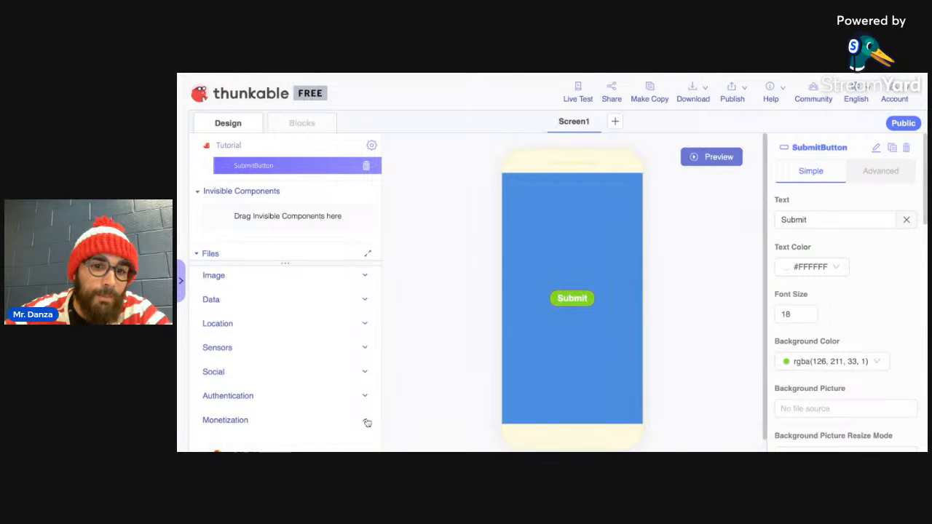
pyautogui.scroll(5, 357, 388)
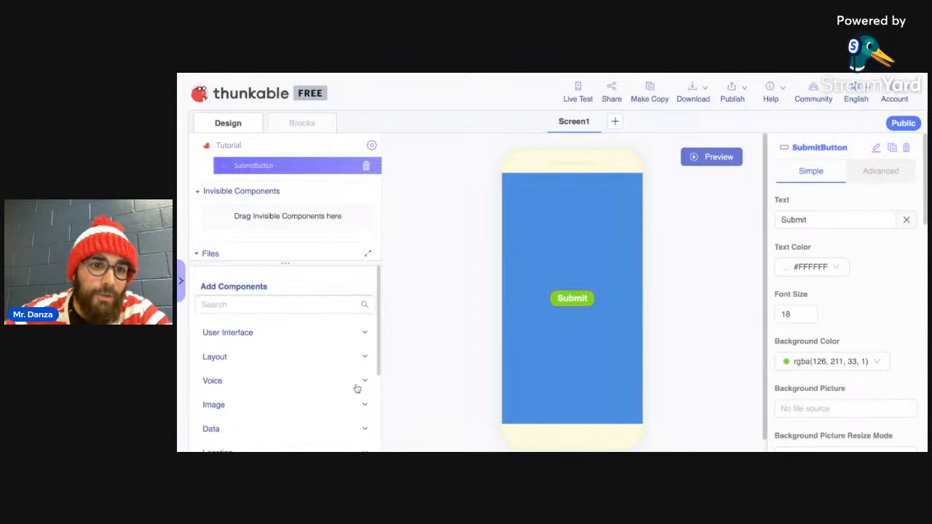
# Expand the User Interface components and add a Label to Screen1 directly above the Submit button.
pyautogui.click(339, 334)
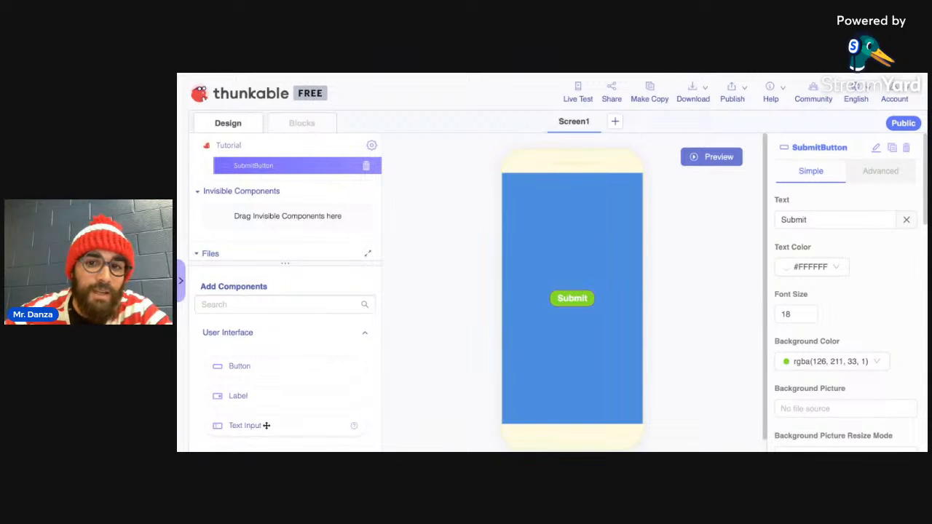
pyautogui.scroll(-1, 266, 426)
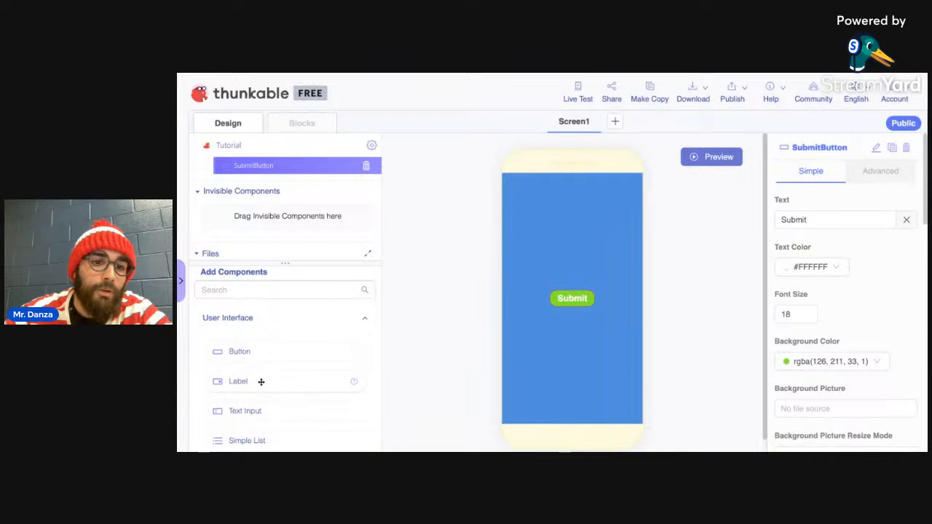
pyautogui.moveTo(261, 381); pyautogui.dragTo(572, 291)
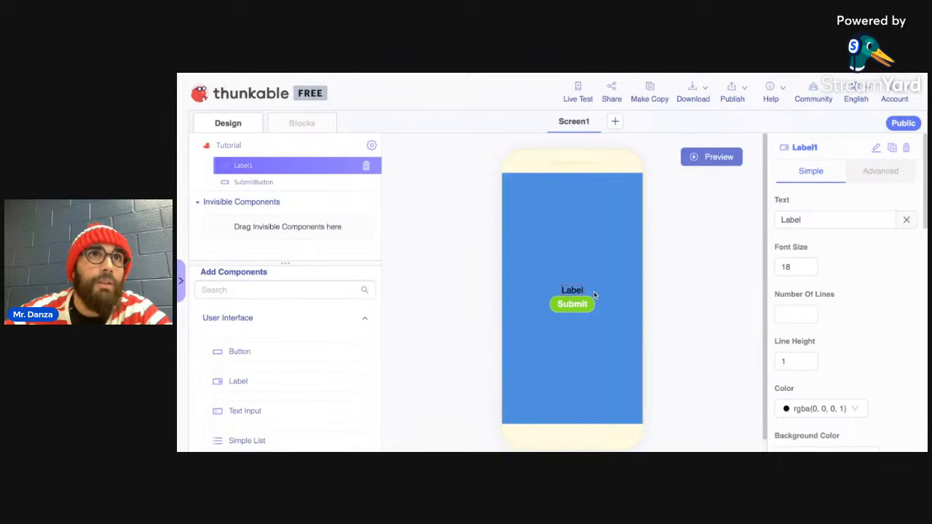
# Try repositioning the label and button on the phone screen, and reorder Label1 below SubmitButton in the component tree and back above it.
pyautogui.moveTo(577, 292); pyautogui.dragTo(577, 292)
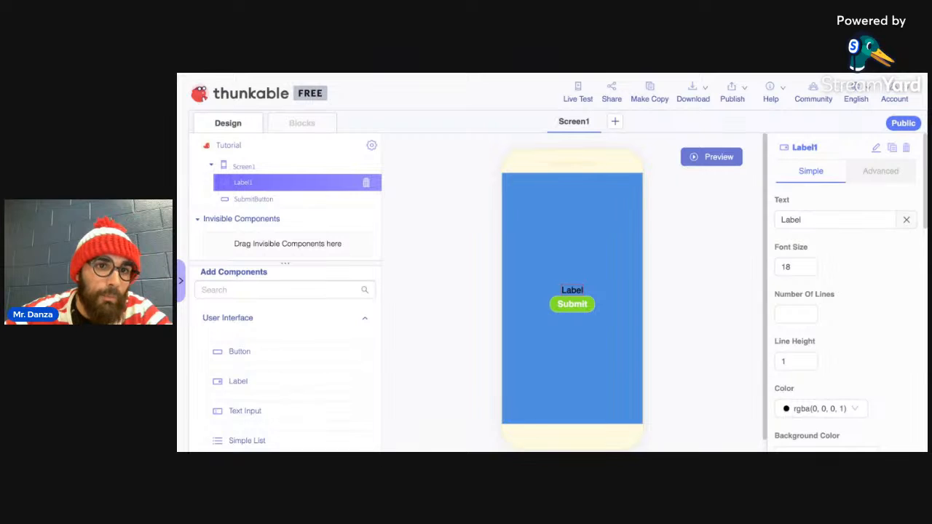
pyautogui.moveTo(243, 182); pyautogui.dragTo(245, 205)
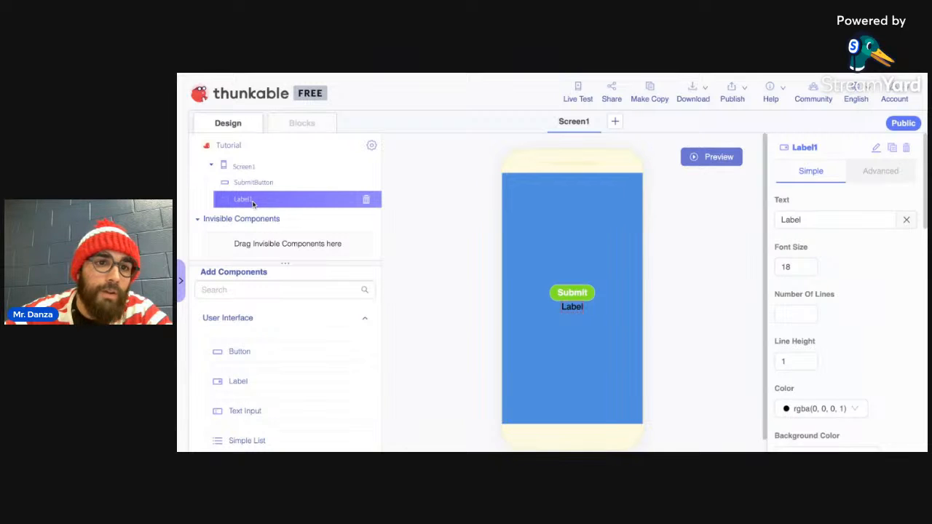
pyautogui.moveTo(253, 204); pyautogui.dragTo(253, 179)
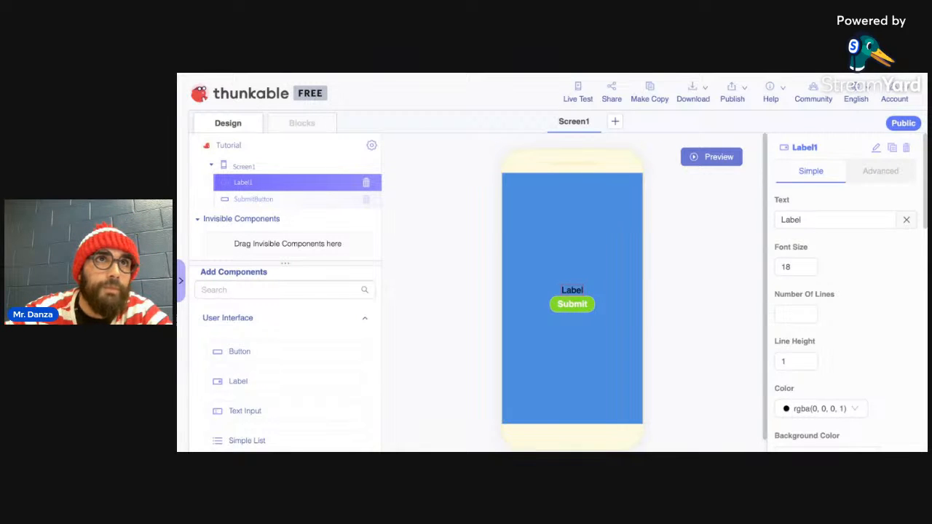
pyautogui.moveTo(592, 306); pyautogui.dragTo(571, 306)
pyautogui.click(578, 297)
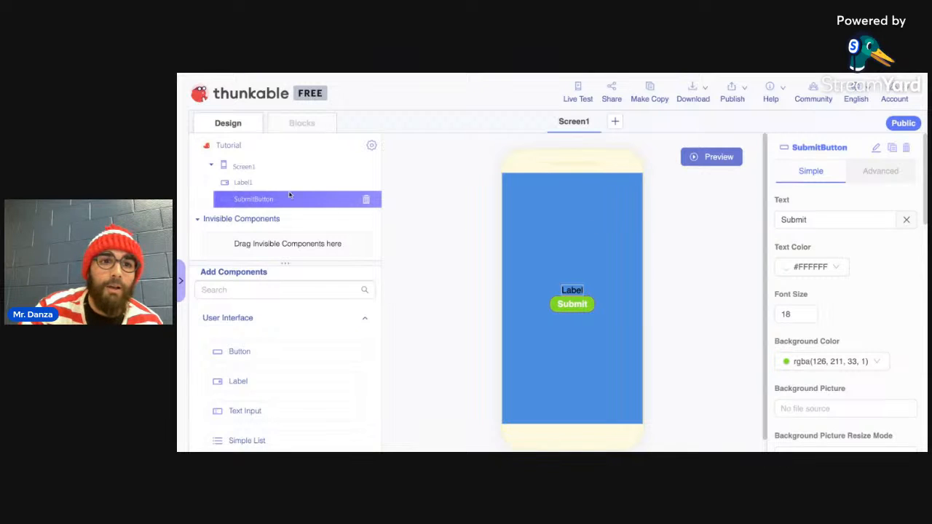
# Rename the Label1 component as EnterNameLabel.
pyautogui.click(270, 181)
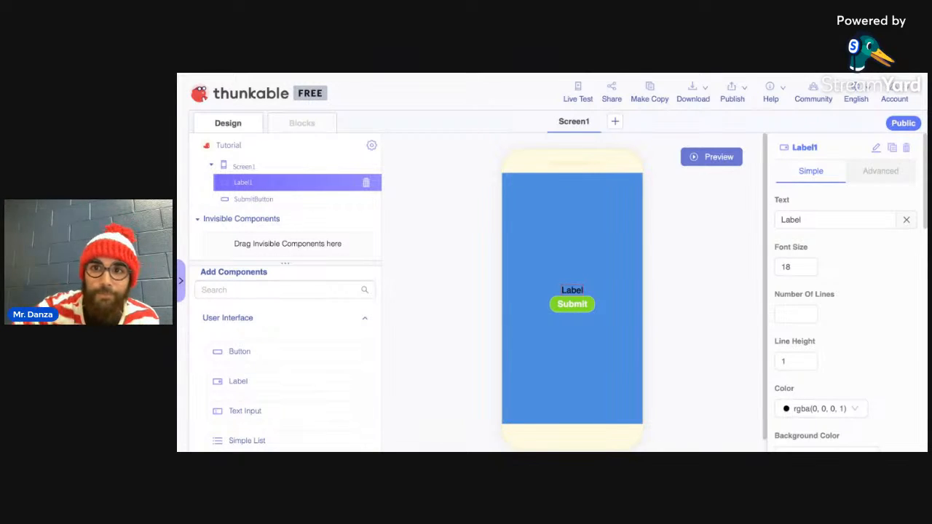
pyautogui.click(876, 148)
pyautogui.doubleClick(837, 151)
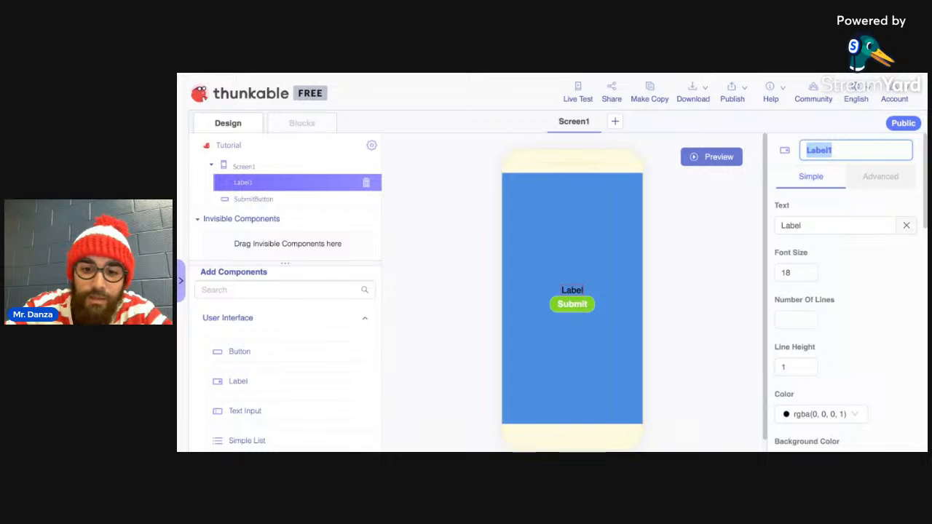
pyautogui.write('EnterName')
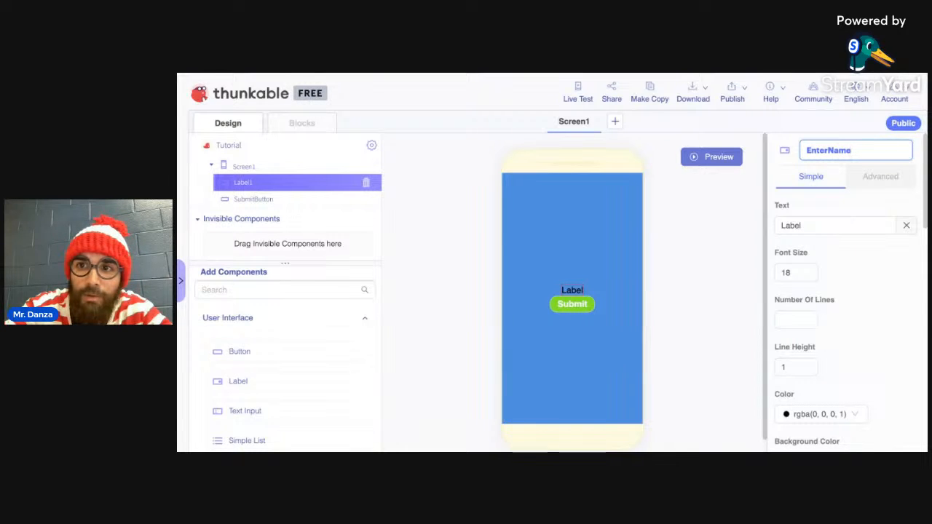
pyautogui.write('Label')
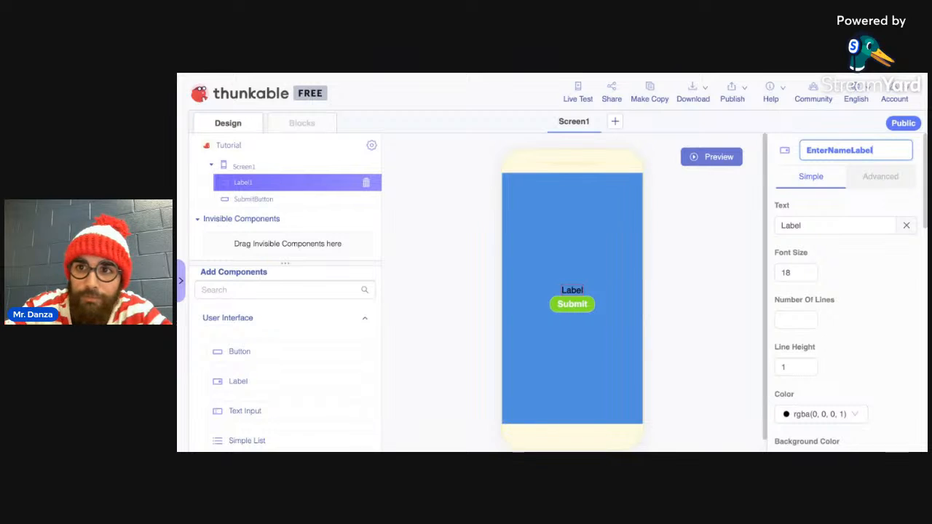
pyautogui.click(834, 204)
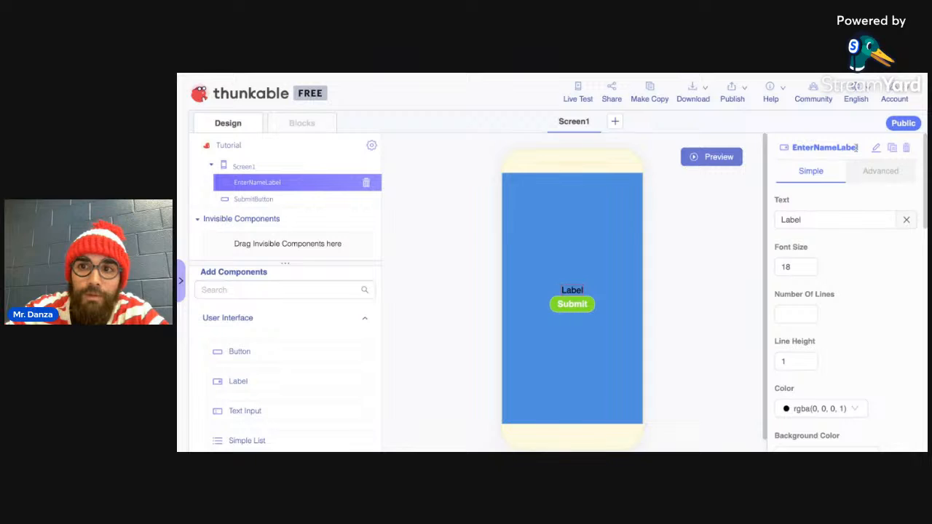
# Set the EnterNameLabel text to "Enter your name:".
pyautogui.click(812, 221)
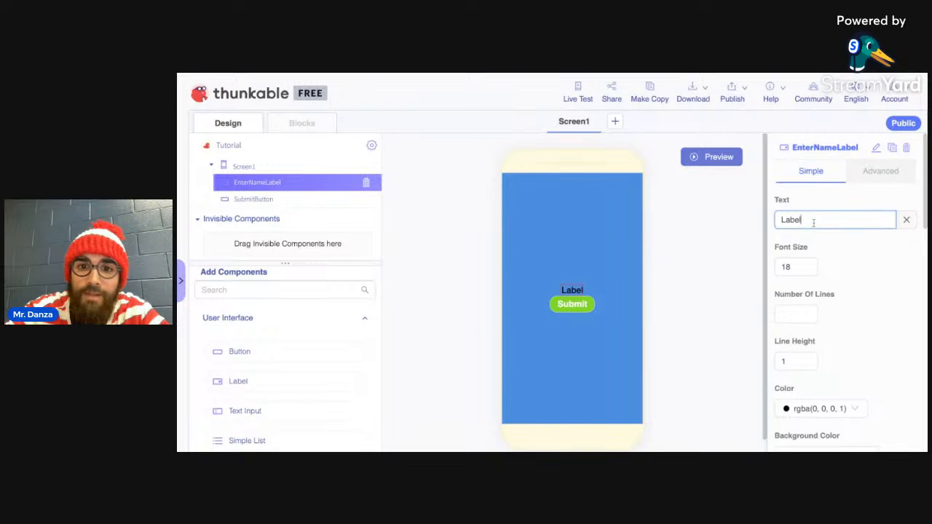
pyautogui.doubleClick(813, 222)
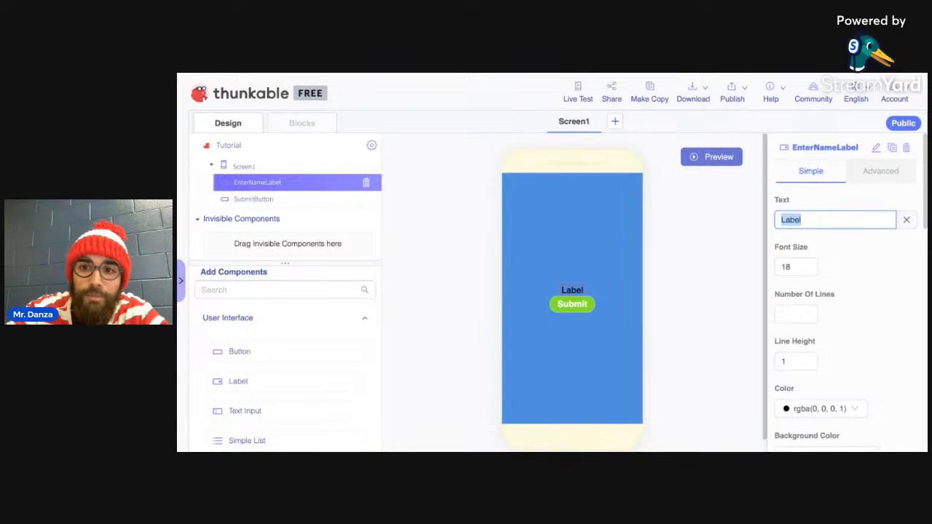
pyautogui.write('En')
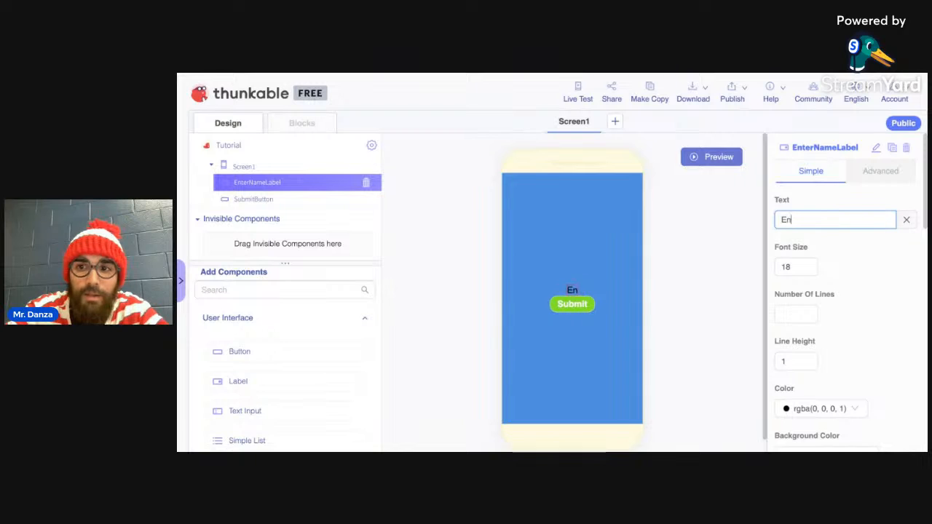
pyautogui.write('ter you')
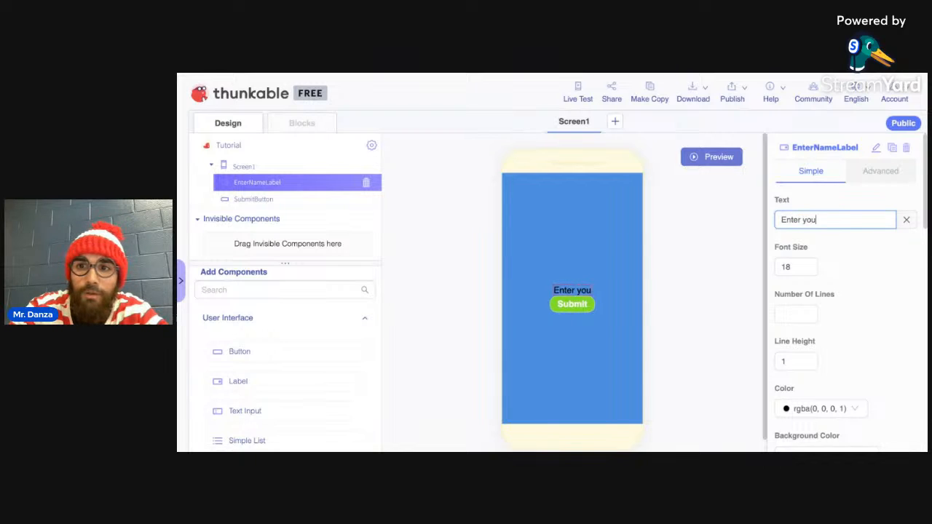
pyautogui.write('r name')
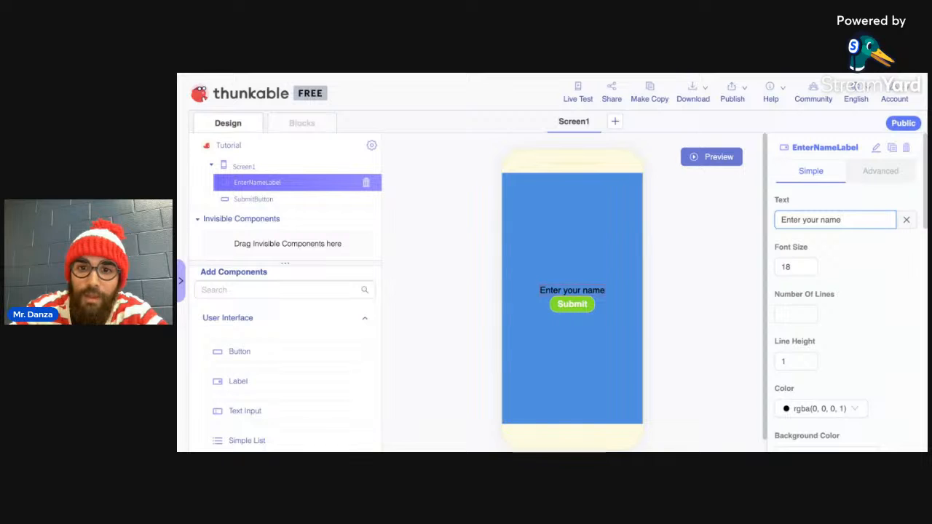
pyautogui.write(':')
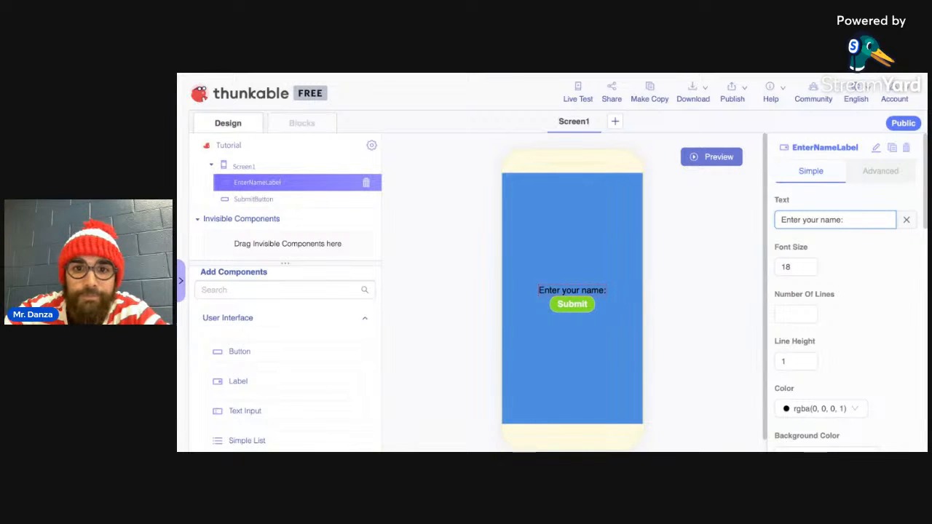
# Set the EnterNameLabel font size to 24 and its text color to dark gray, rgba(74, 74, 74, 1).
pyautogui.doubleClick(793, 268)
pyautogui.write('24')
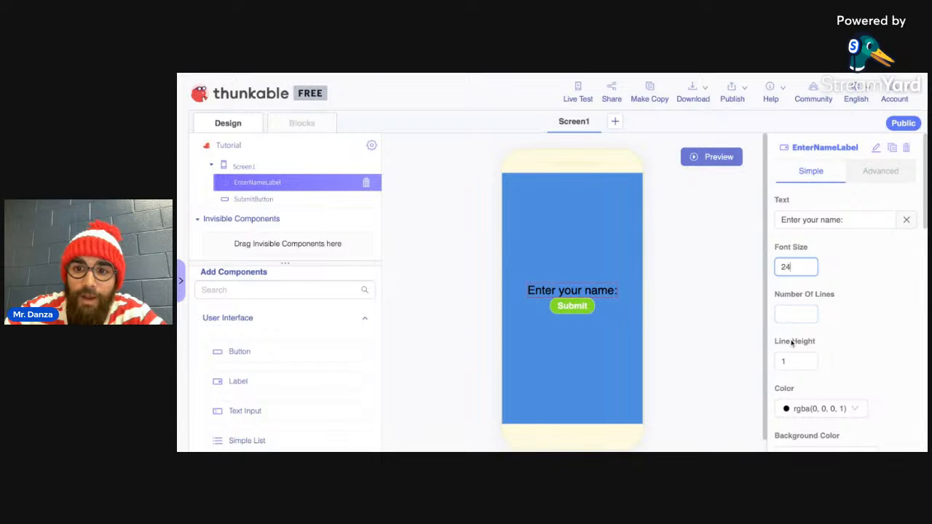
pyautogui.scroll(-2, 791, 343)
pyautogui.scroll(-1, 792, 344)
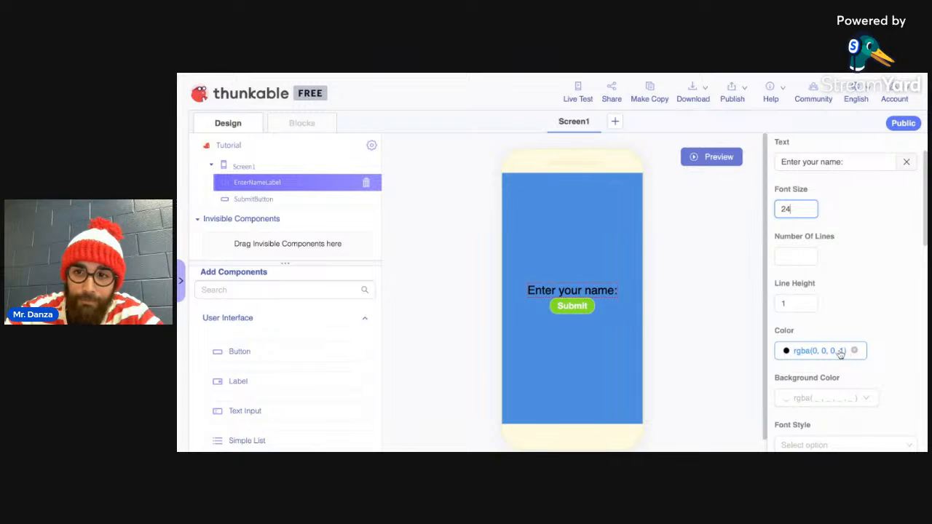
pyautogui.click(815, 350)
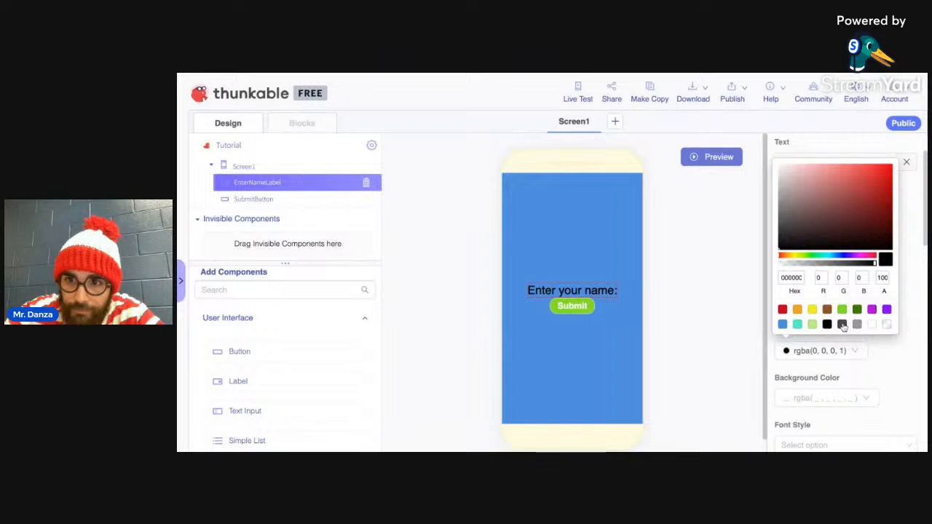
pyautogui.click(841, 324)
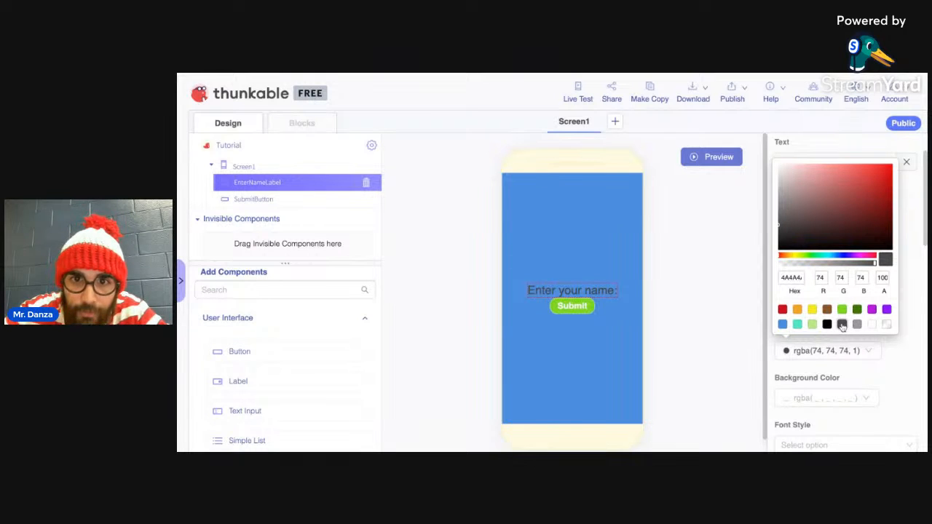
pyautogui.click(896, 357)
pyautogui.scroll(-1, 891, 365)
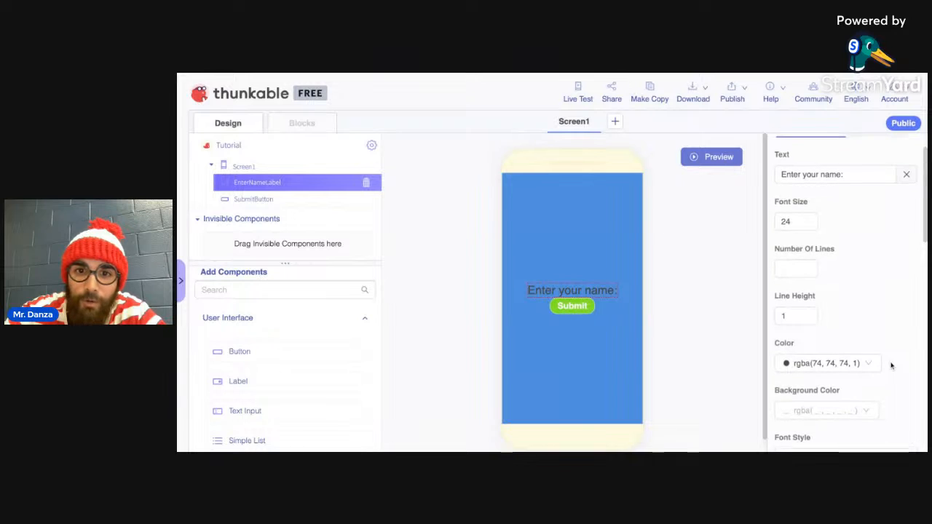
pyautogui.scroll(-2, 891, 364)
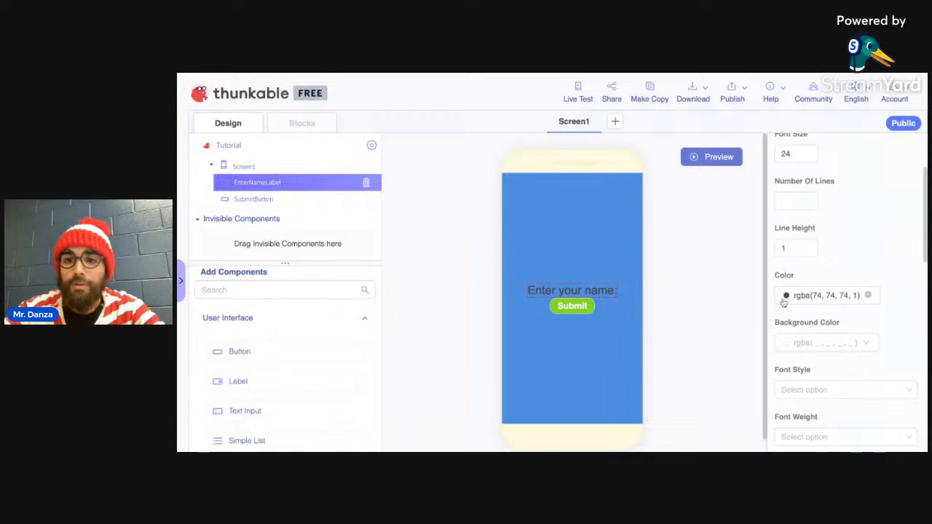
# Add a Text Input component to Screen1 between the "Enter your name:" label and the Submit button.
pyautogui.click(612, 269)
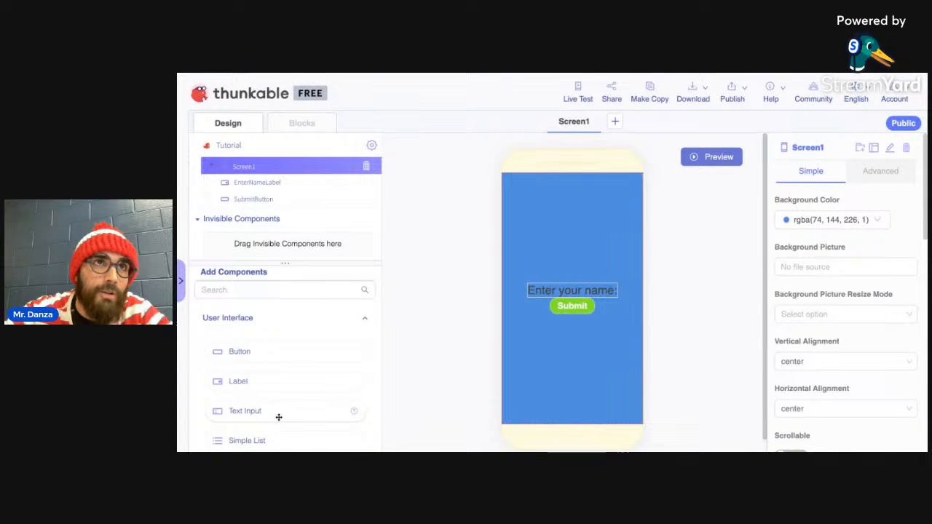
pyautogui.scroll(1, 279, 417)
pyautogui.scroll(-1, 279, 417)
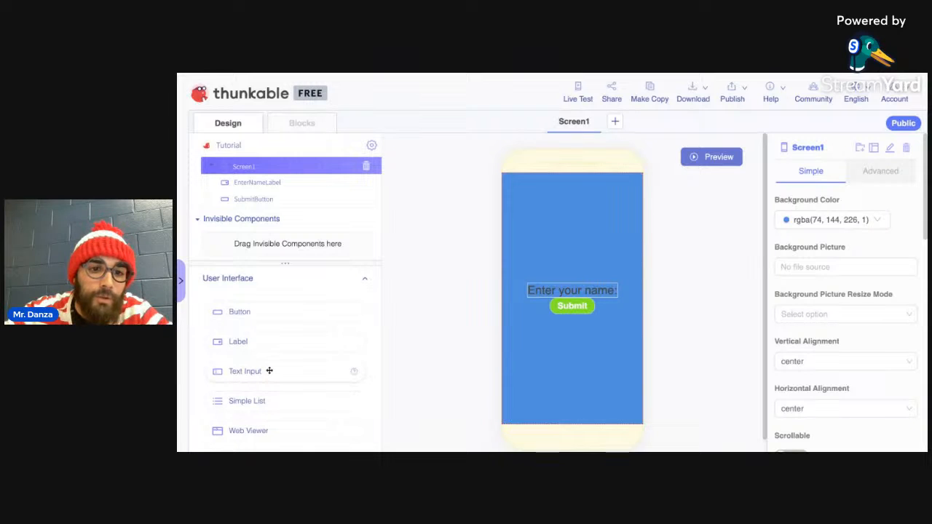
pyautogui.moveTo(264, 367); pyautogui.dragTo(573, 298)
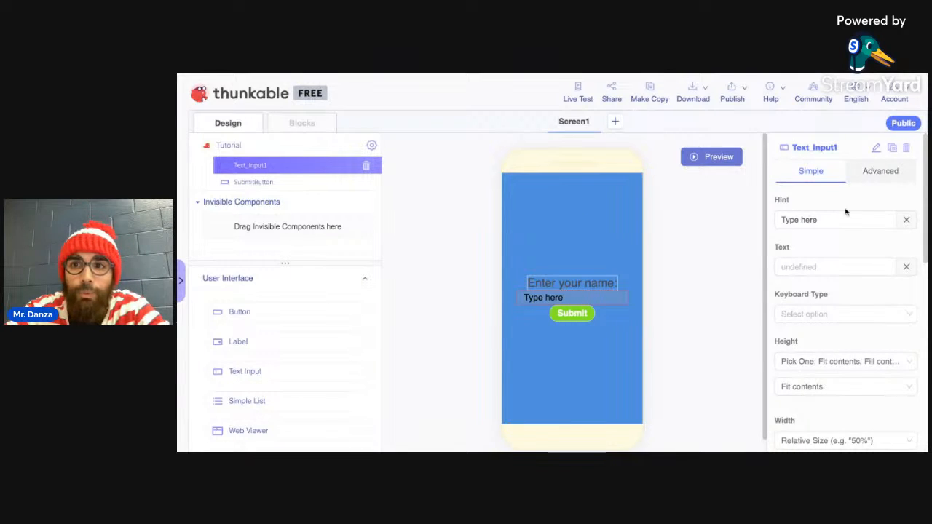
# Rename the new text input component as NameInput.
pyautogui.click(877, 148)
pyautogui.moveTo(862, 153); pyautogui.dragTo(803, 151)
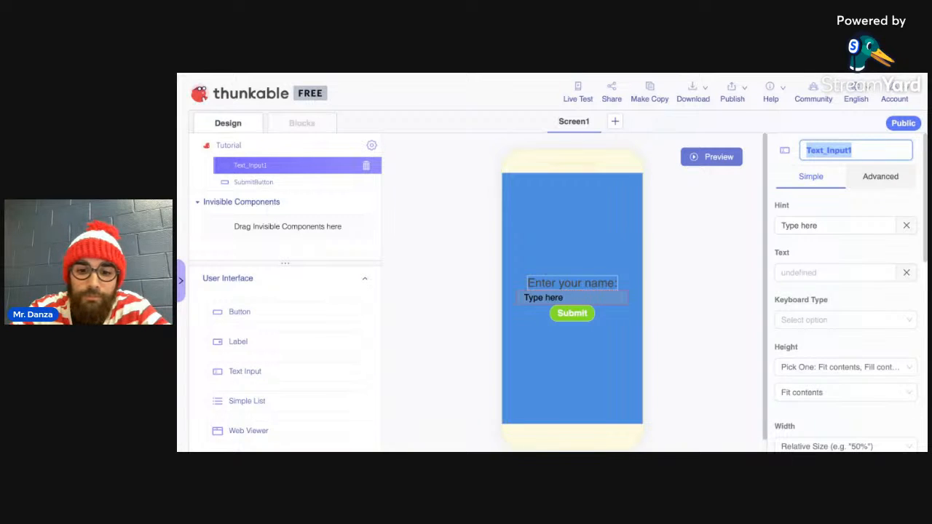
pyautogui.write('Na')
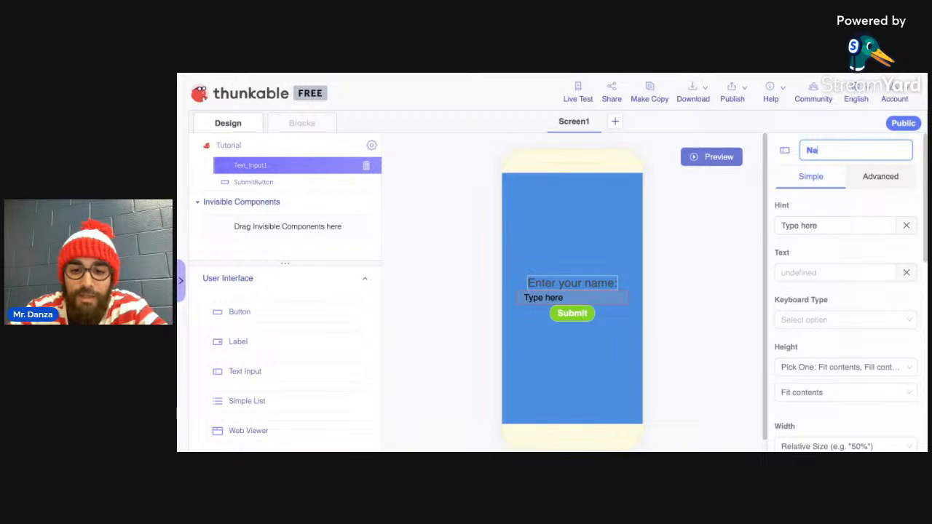
pyautogui.write('meInput')
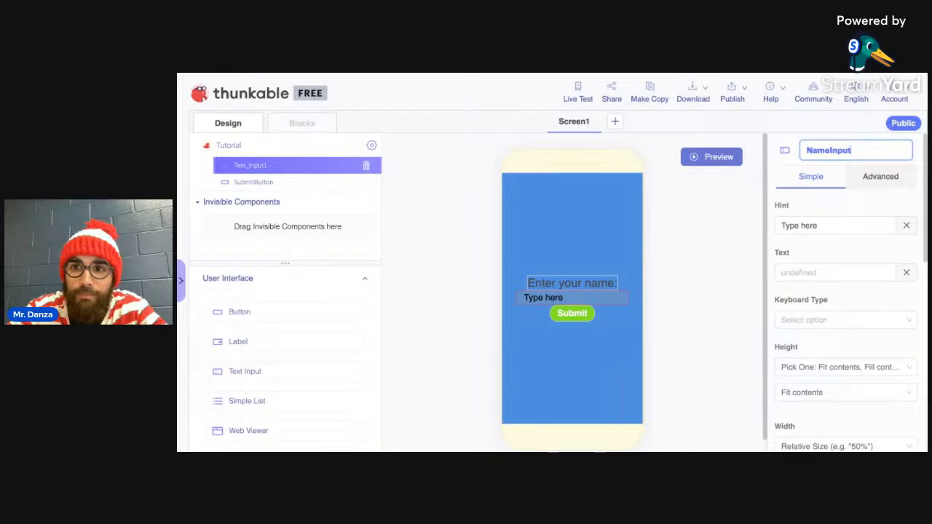
pyautogui.click(859, 195)
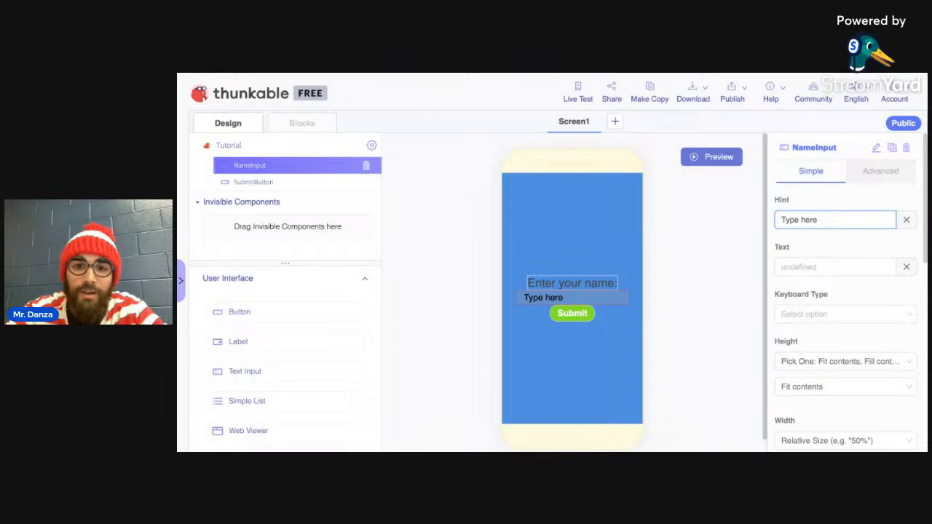
# Clear the "Type here" hint of NameInput, leaving the hint empty.
pyautogui.press('BackSpace')
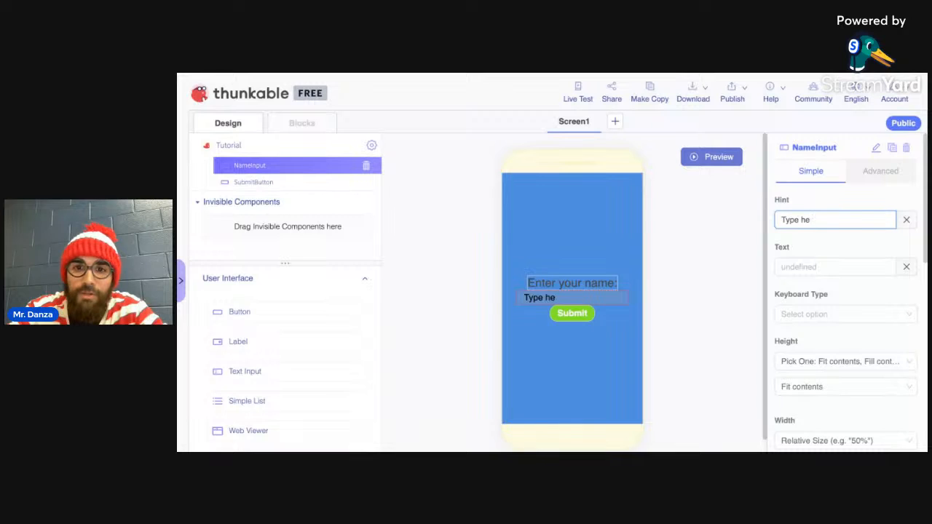
pyautogui.press('BackSpace')
pyautogui.press('BackSpace')
pyautogui.press('BackSpace')
pyautogui.press('BackSpace')
pyautogui.press('BackSpace')
pyautogui.press('BackSpace')
pyautogui.press('BackSpace')
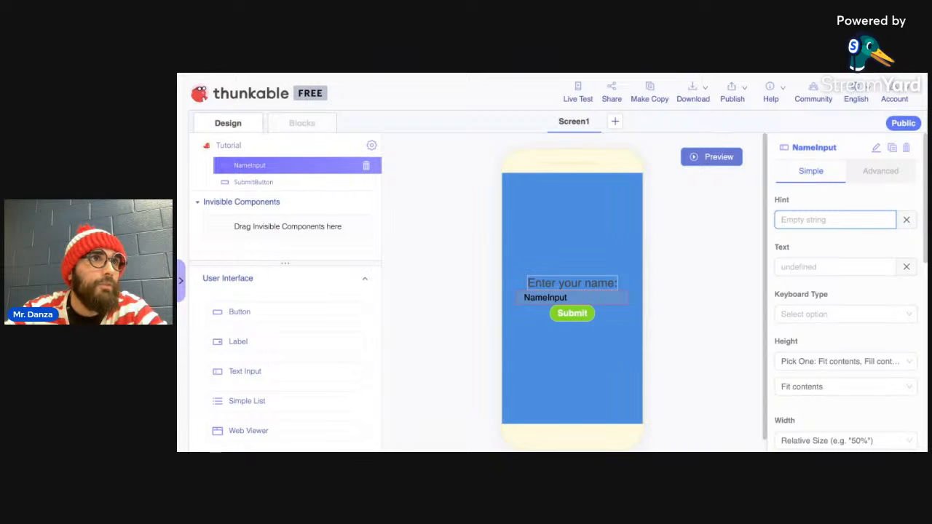
# Preview the app and try selecting and editing the "Enter your name:" label text on the phone screen.
pyautogui.click(711, 156)
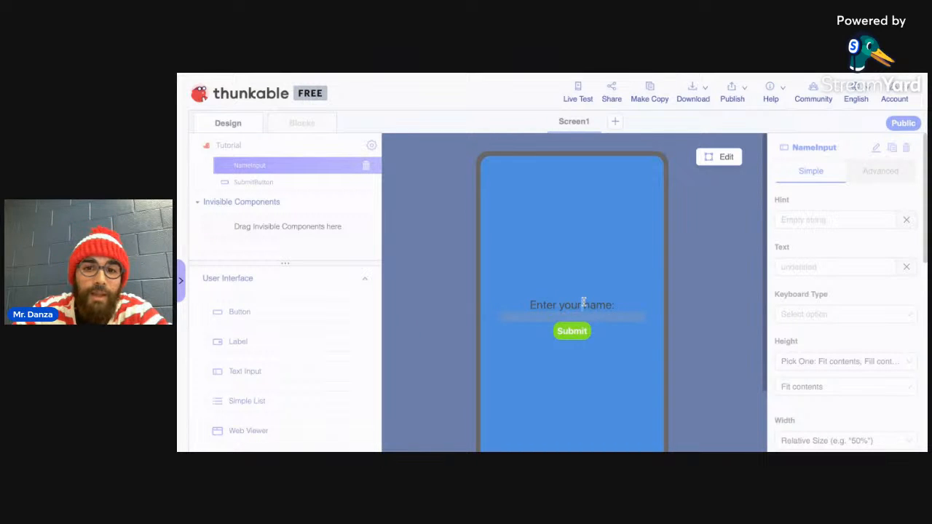
pyautogui.moveTo(584, 303); pyautogui.dragTo(530, 305)
pyautogui.click(615, 307)
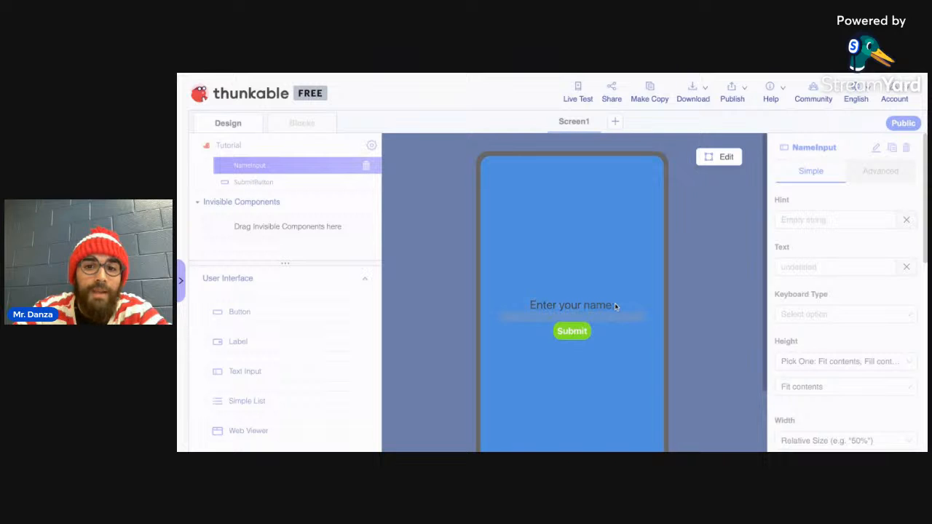
pyautogui.moveTo(615, 306); pyautogui.dragTo(530, 306)
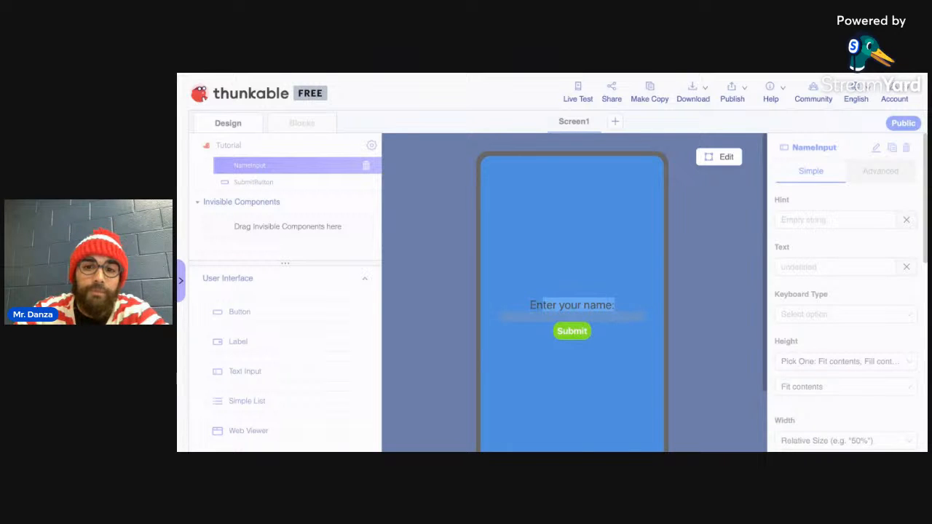
pyautogui.tripleClick(554, 306)
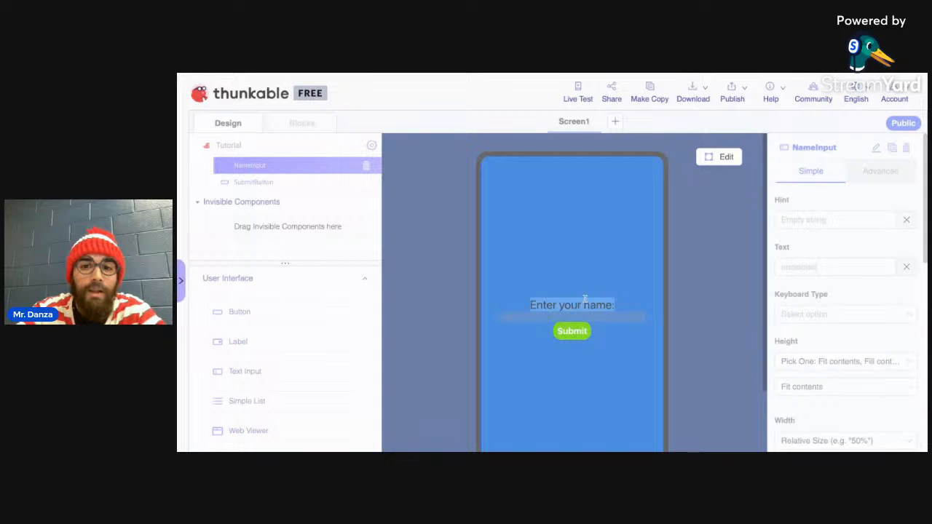
pyautogui.click(606, 307)
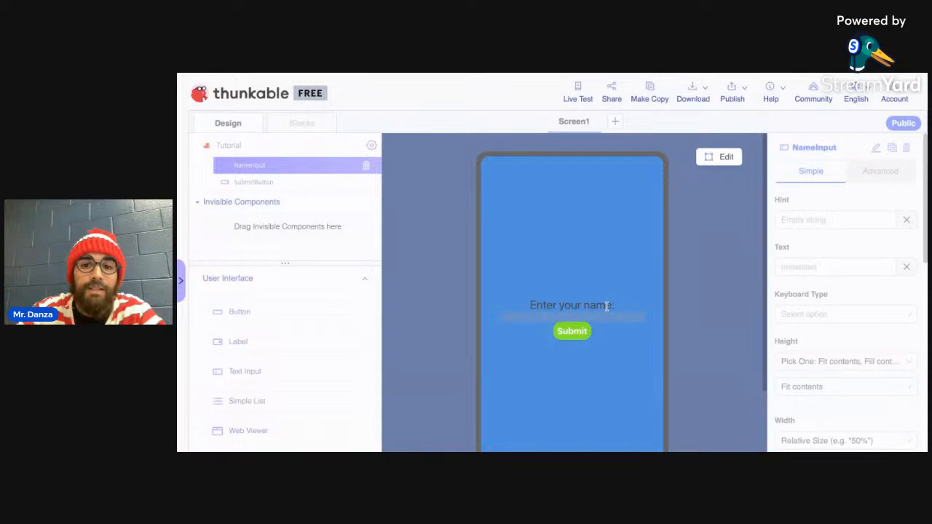
# Test the name input field in the preview by entering random letters and erasing them all.
pyautogui.click(573, 317)
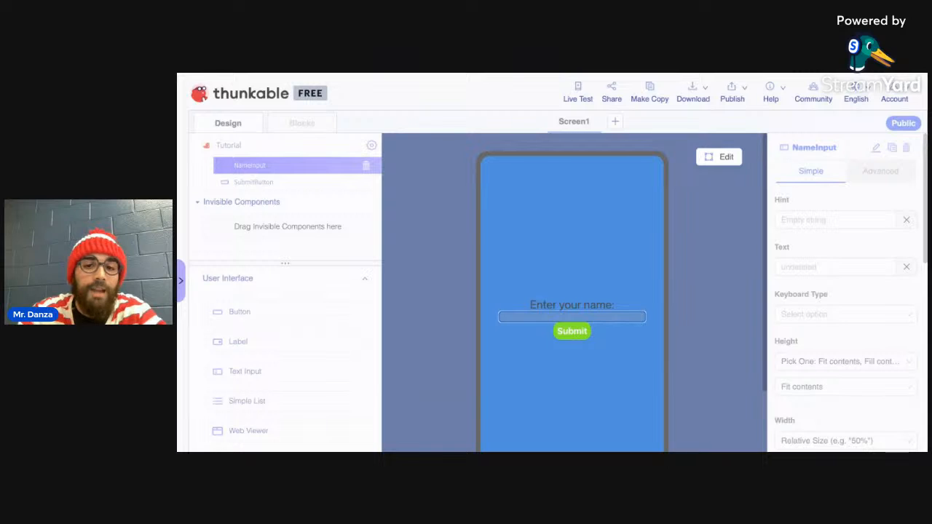
pyautogui.write('dsfasdkjlksdjflsdjks')
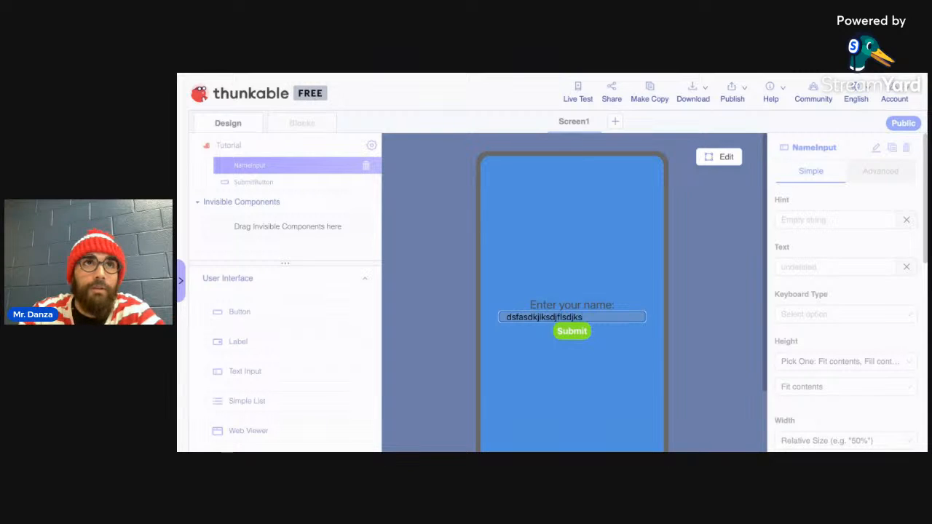
pyautogui.write('fkljasd')
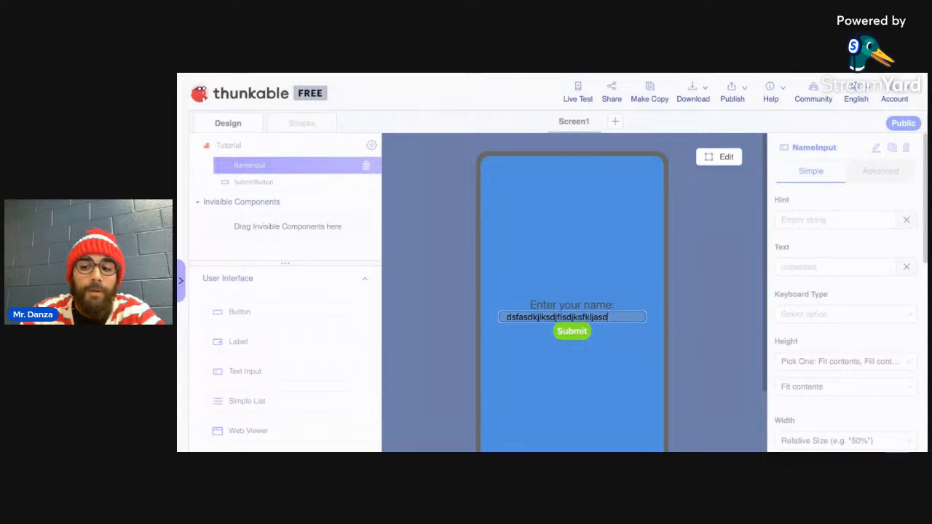
pyautogui.press('BackSpace')
pyautogui.press('BackSpace')
pyautogui.press('BackSpace')
pyautogui.press('BackSpace')
pyautogui.press('BackSpace')
pyautogui.press('BackSpace')
pyautogui.press('BackSpace')
pyautogui.press('BackSpace')
pyautogui.press('BackSpace')
pyautogui.press('BackSpace')
pyautogui.press('BackSpace')
pyautogui.press('BackSpace')
pyautogui.press('BackSpace')
pyautogui.press('BackSpace')
pyautogui.press('BackSpace')
pyautogui.press('BackSpace')
pyautogui.press('BackSpace')
pyautogui.press('BackSpace')
pyautogui.press('BackSpace')
pyautogui.press('BackSpace')
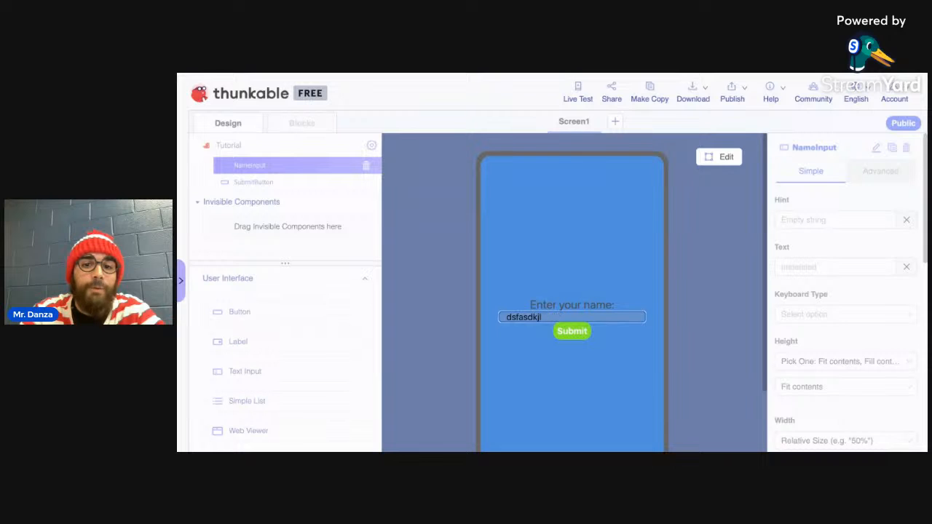
pyautogui.press('BackSpace')
pyautogui.press('BackSpace')
pyautogui.press('BackSpace')
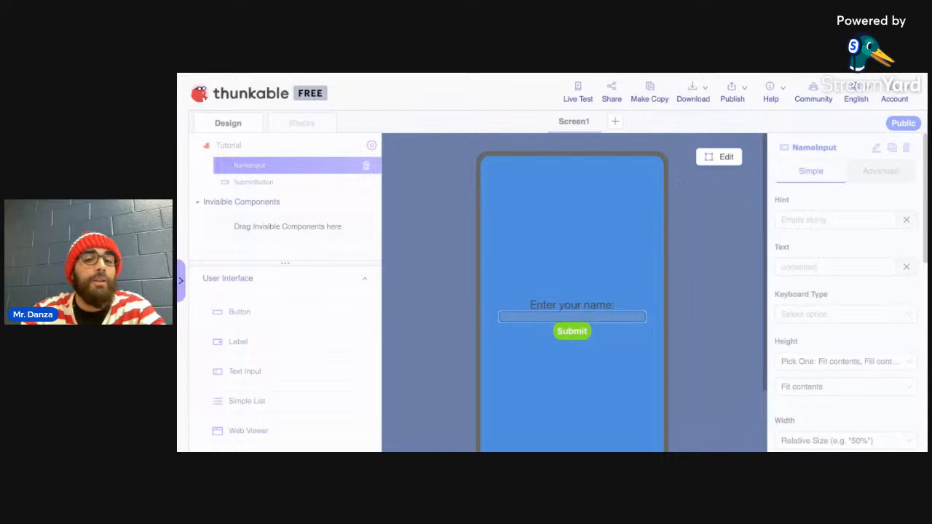
# Enter "dafnkljkaldsfjkasdf" in the previewed name field, try the Submit button and return to the field.
pyautogui.click(572, 316)
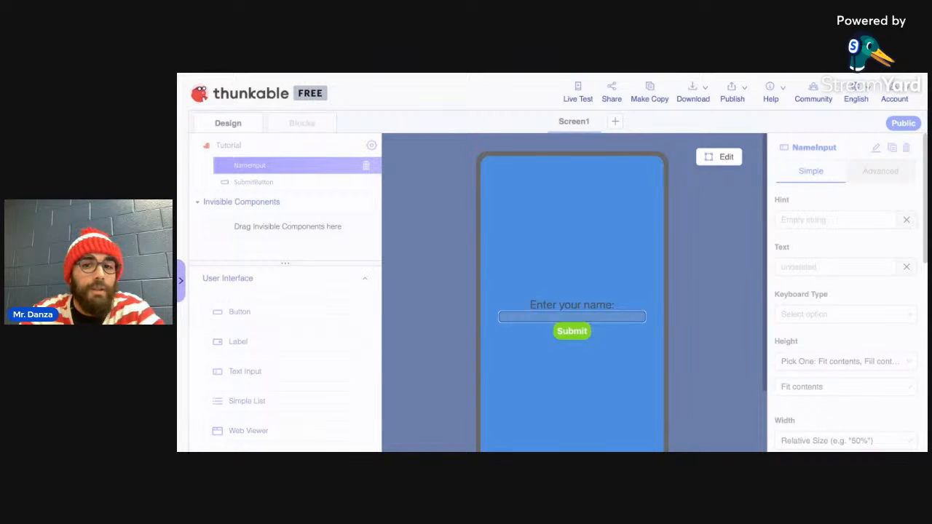
pyautogui.write('dafnkljkaldsfjkasdf')
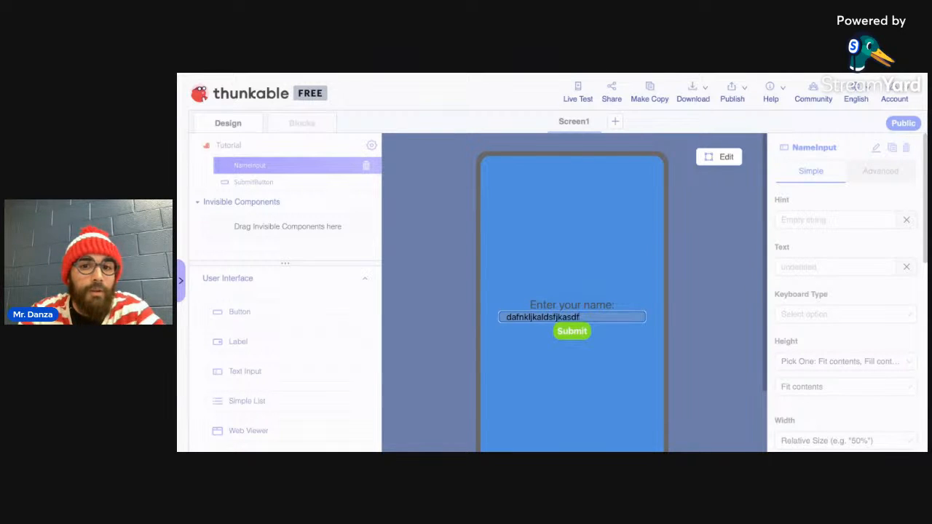
pyautogui.click(572, 334)
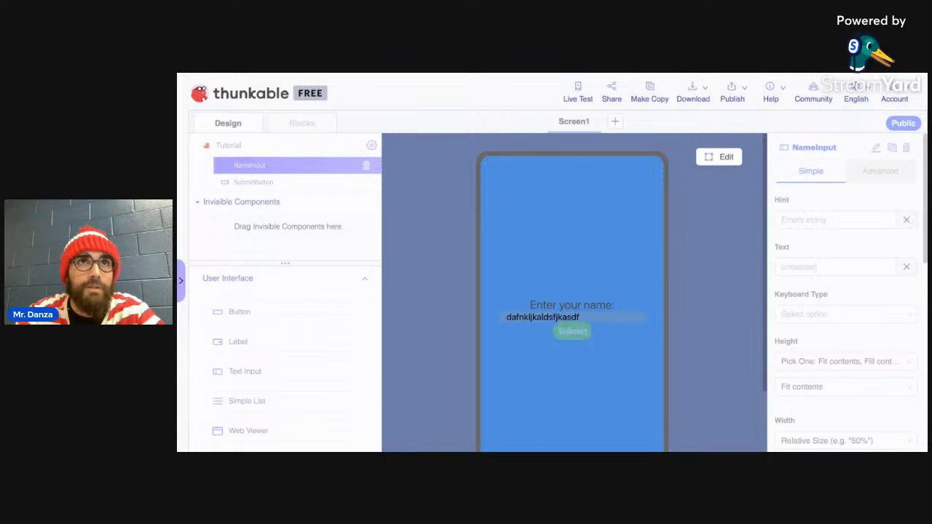
pyautogui.click(584, 315)
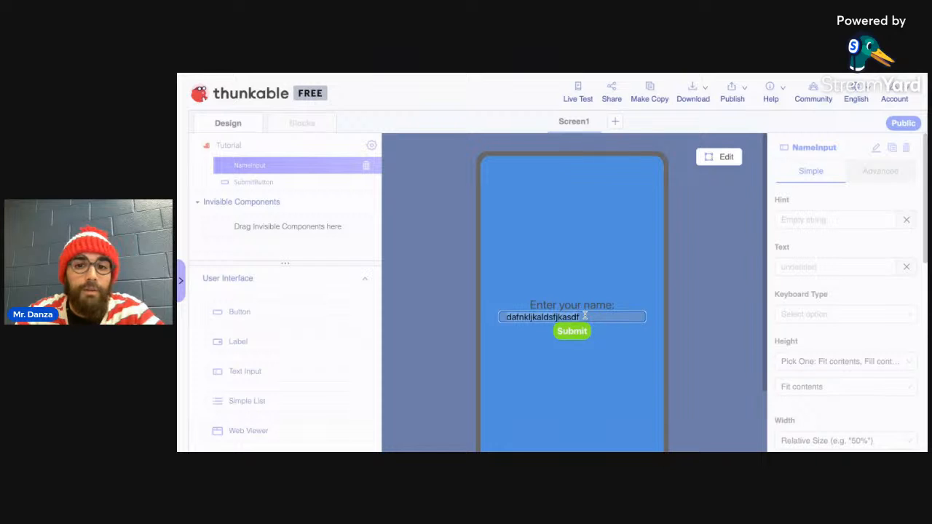
# Empty the previewed name field, try selecting the "Enter your name:" label and submitting, and return to editing the design.
pyautogui.hotkey('ctrl', 'a')
pyautogui.press('BackSpace')
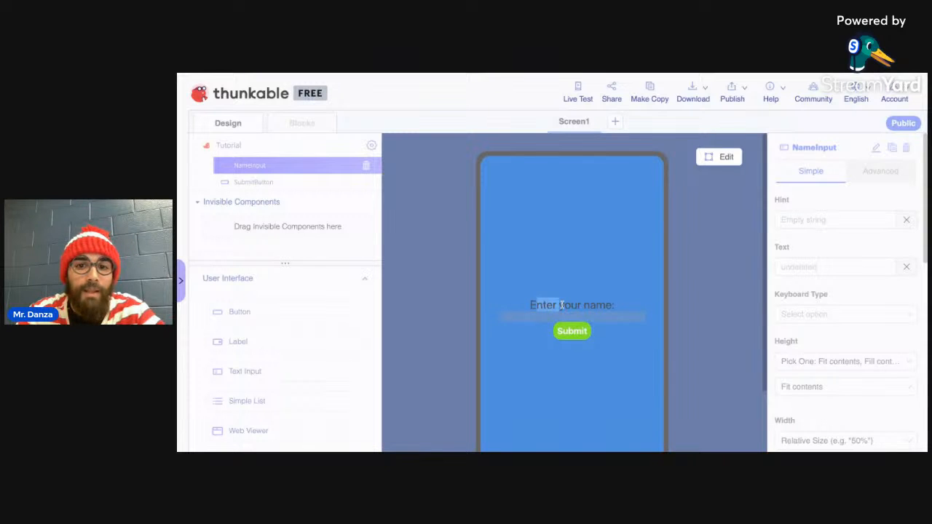
pyautogui.moveTo(531, 306); pyautogui.dragTo(615, 306)
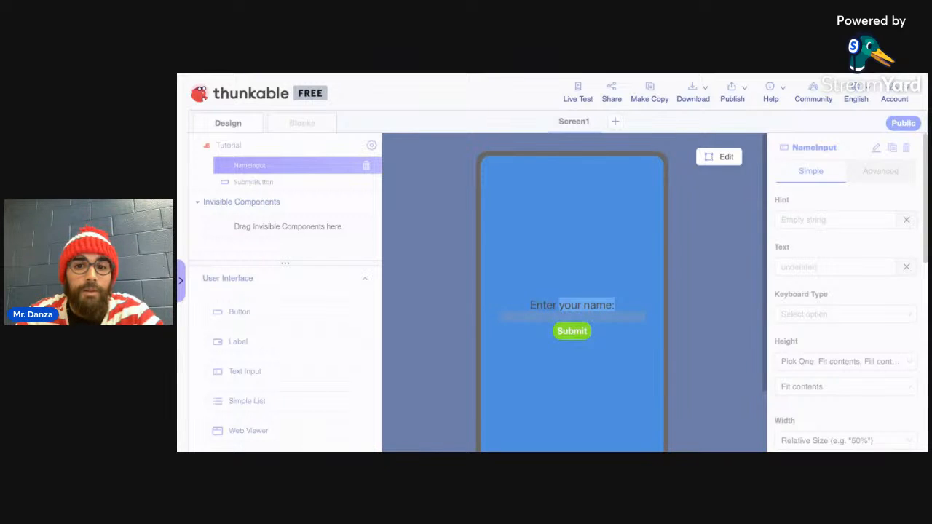
pyautogui.click(636, 318)
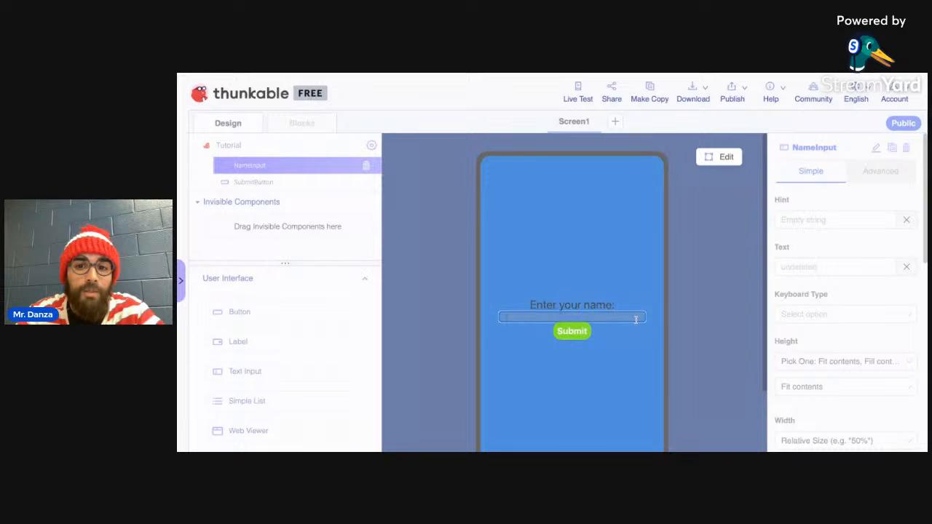
pyautogui.click(584, 334)
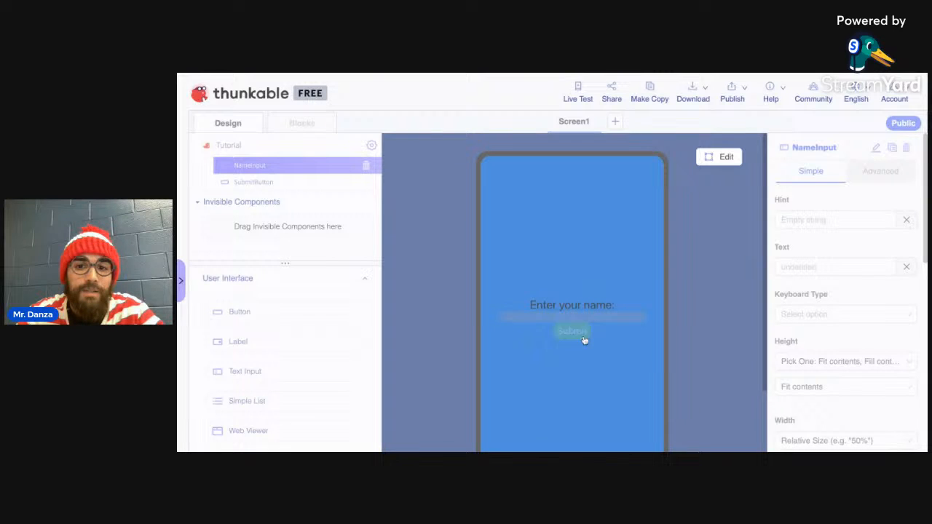
pyautogui.click(727, 159)
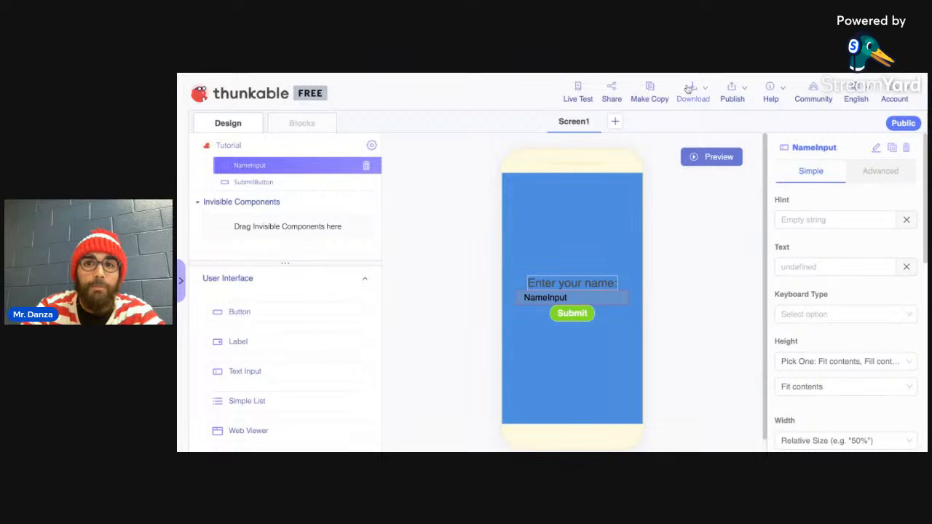
# Examine NameInput's Hint, Text, Height and Keyboard Type properties and compare them with the "Enter your name:" label's properties.
pyautogui.click(803, 221)
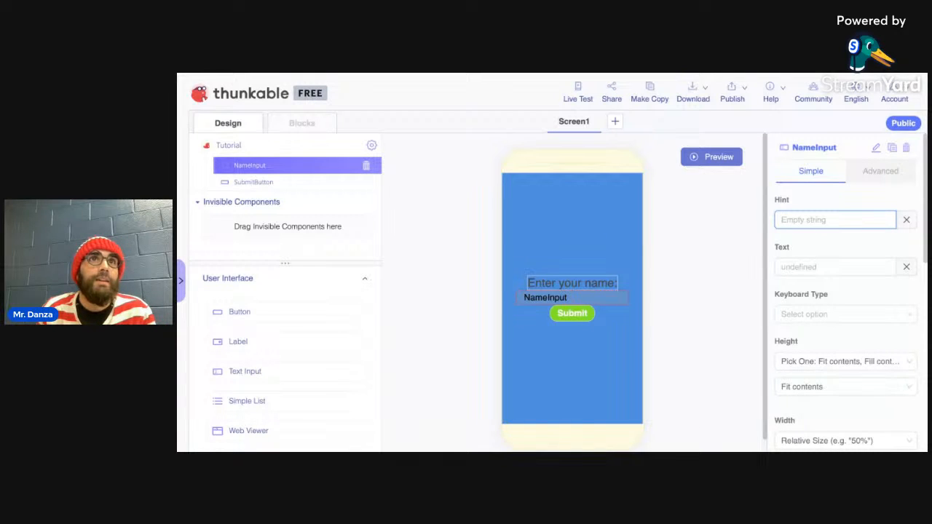
pyautogui.doubleClick(788, 201)
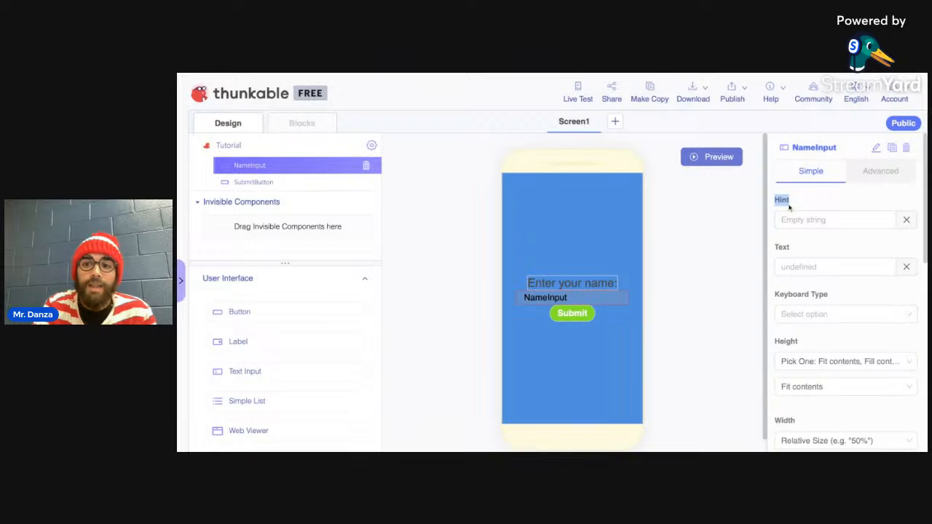
pyautogui.doubleClick(797, 344)
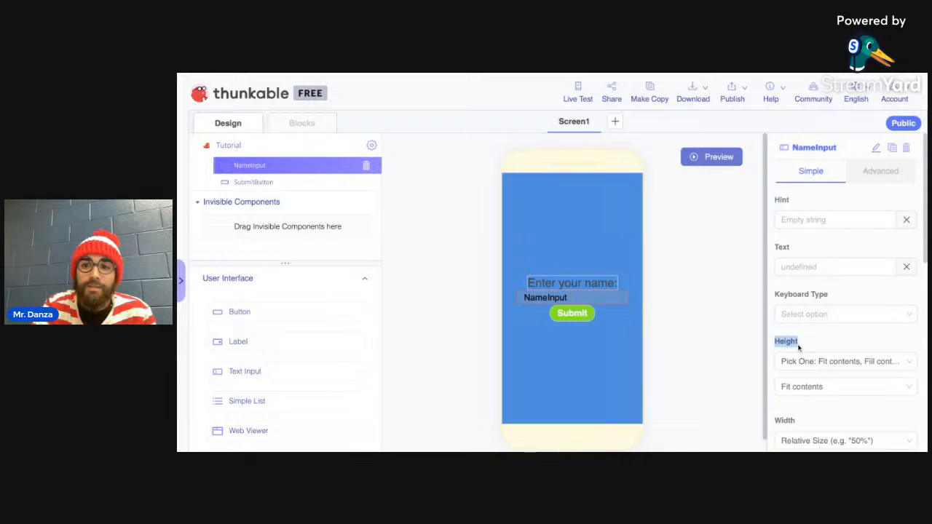
pyautogui.click(815, 313)
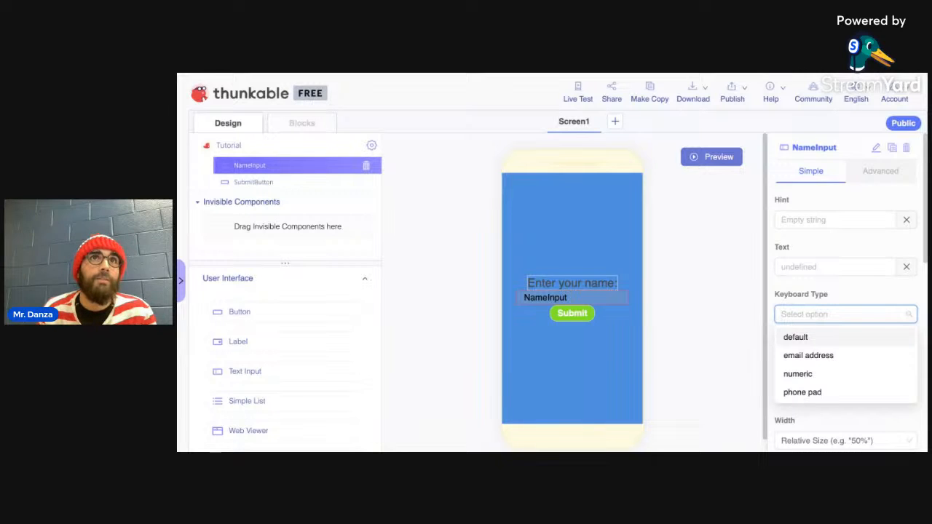
pyautogui.click(815, 266)
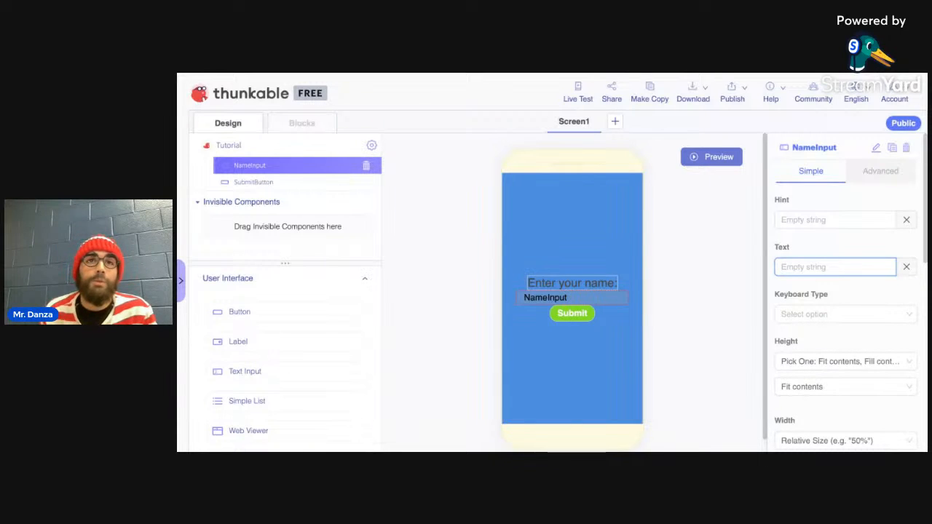
pyautogui.click(568, 313)
pyautogui.click(568, 287)
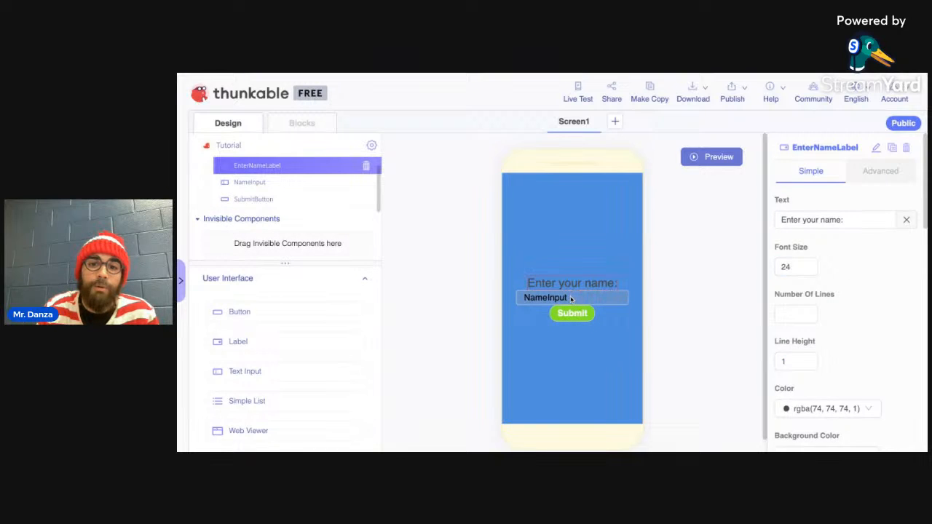
pyautogui.click(571, 297)
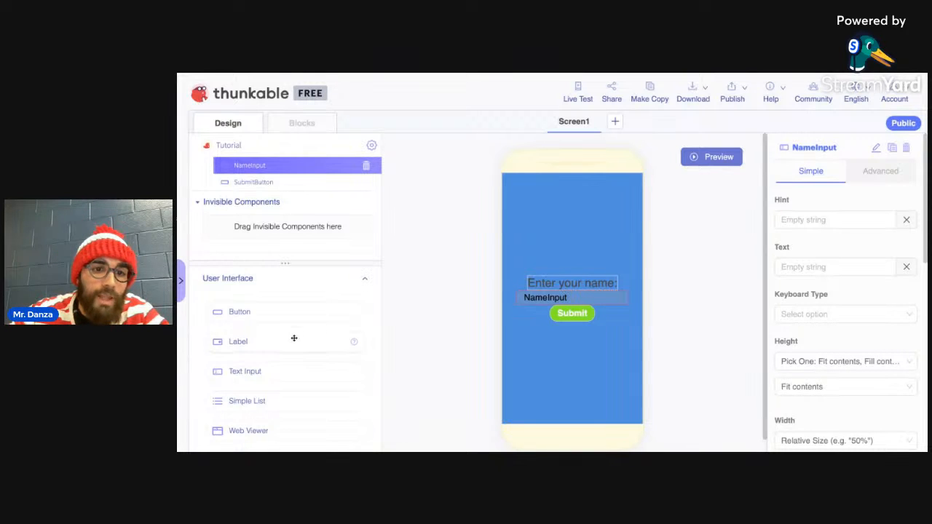
# Add a second label to Screen1 and place it below the Submit button, last in the component order.
pyautogui.moveTo(294, 338); pyautogui.dragTo(294, 338)
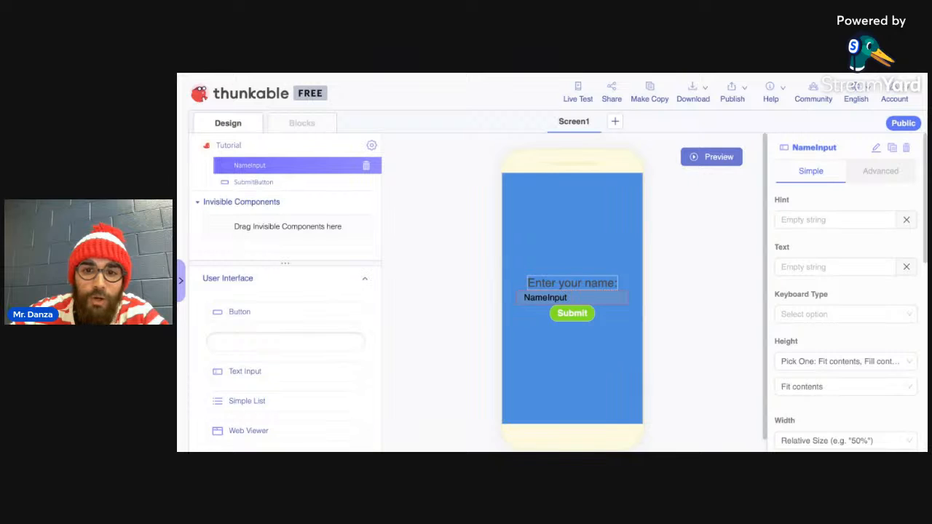
pyautogui.moveTo(295, 338); pyautogui.dragTo(572, 275)
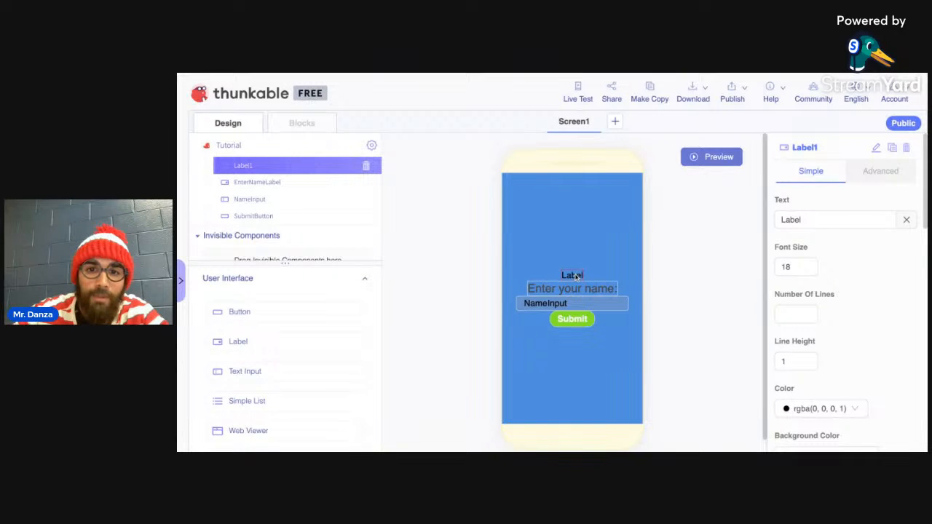
pyautogui.moveTo(576, 277)
pyautogui.mouseDown()
pyautogui.moveTo(575, 294)
pyautogui.moveTo(572, 274)
pyautogui.mouseUp()
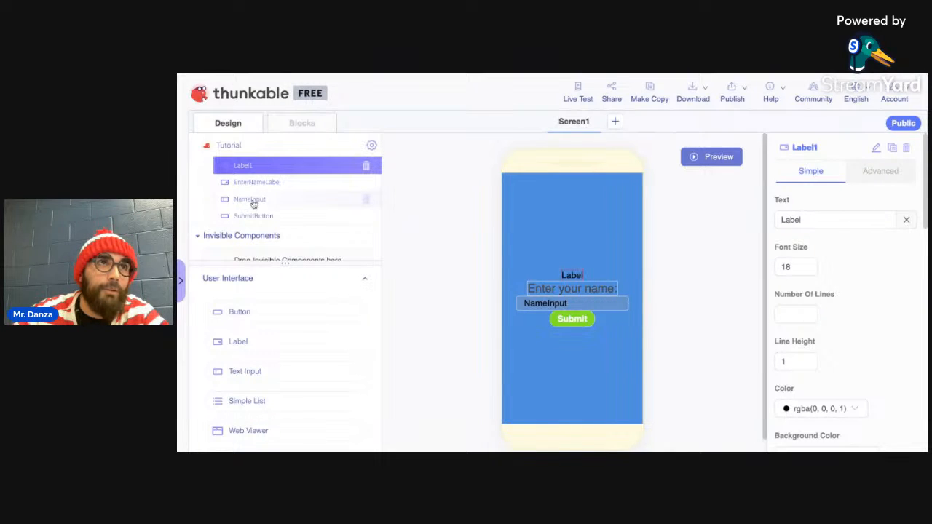
pyautogui.moveTo(257, 171); pyautogui.dragTo(258, 171)
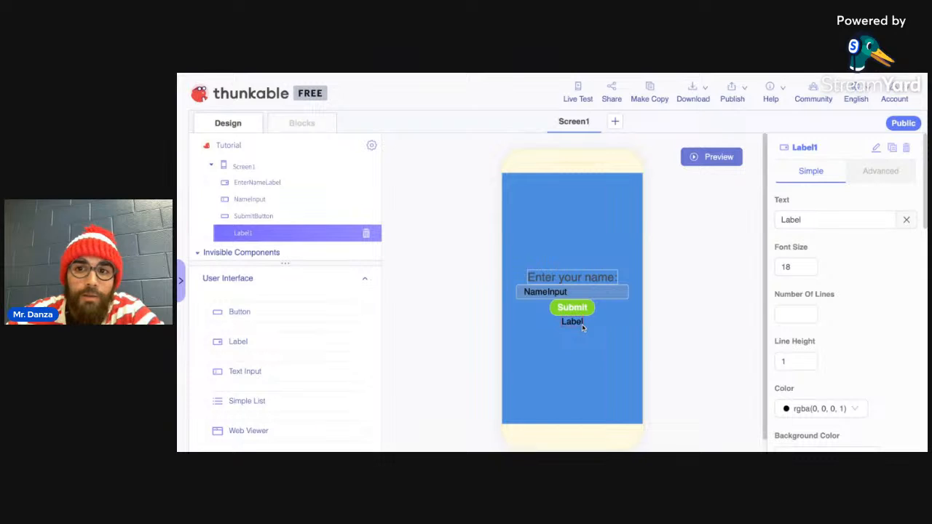
# Rename the new label below the Submit button as AnswerLabel.
pyautogui.click(875, 149)
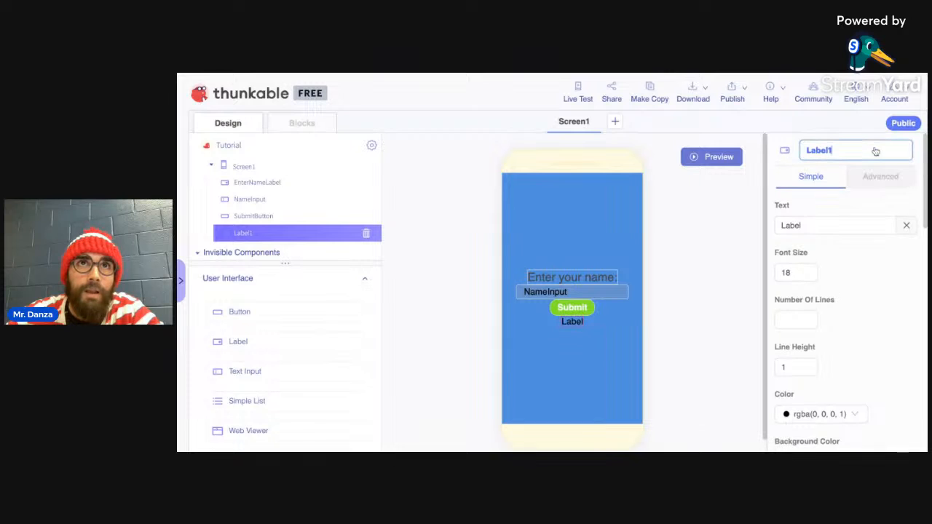
pyautogui.moveTo(842, 150); pyautogui.dragTo(801, 150)
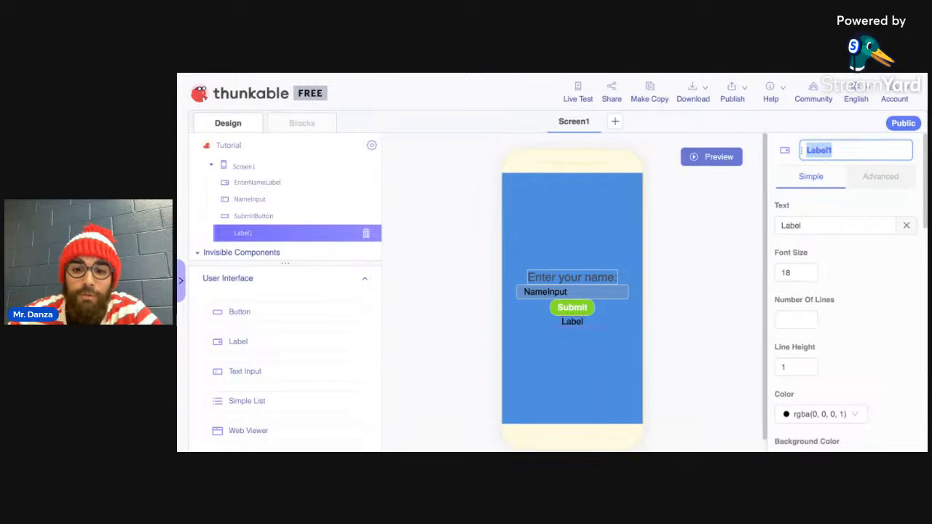
pyautogui.write('Answer')
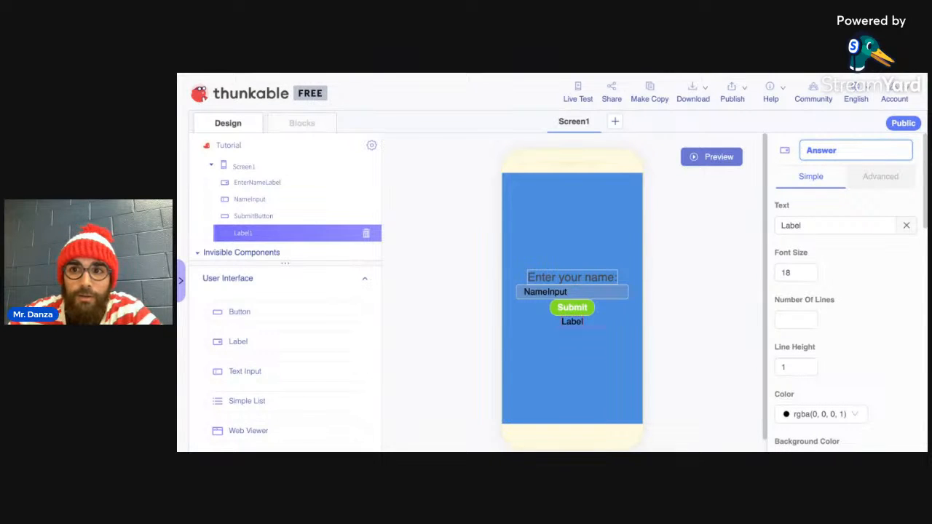
pyautogui.write('Label')
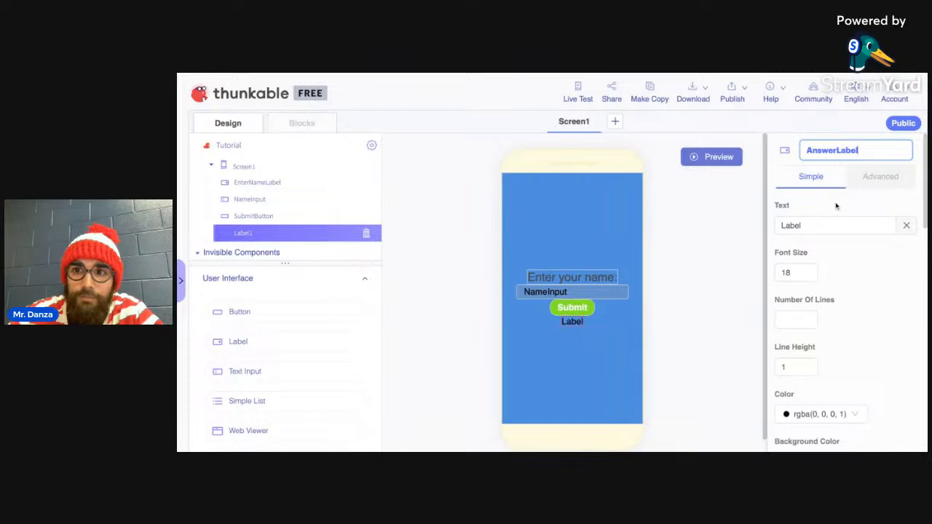
pyautogui.press('Return')
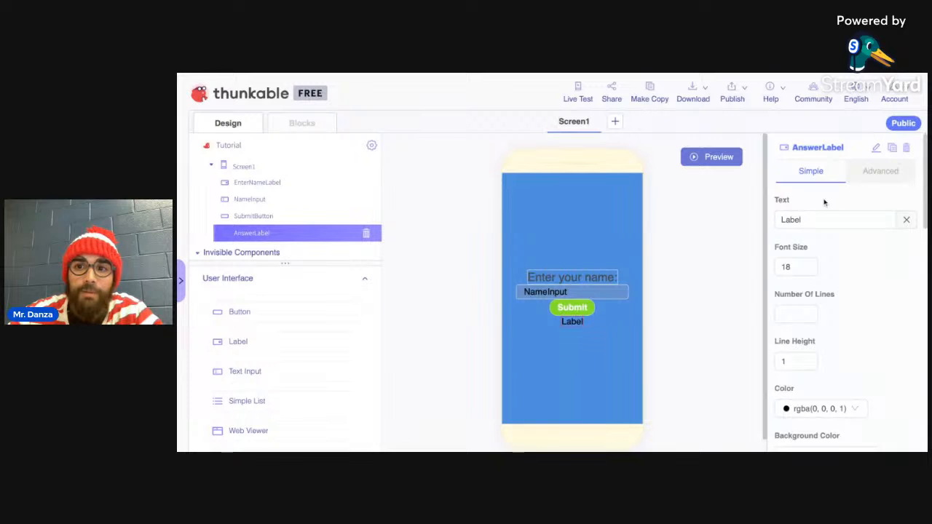
# Clear the default "Label" text of AnswerLabel, leaving its text empty.
pyautogui.click(813, 219)
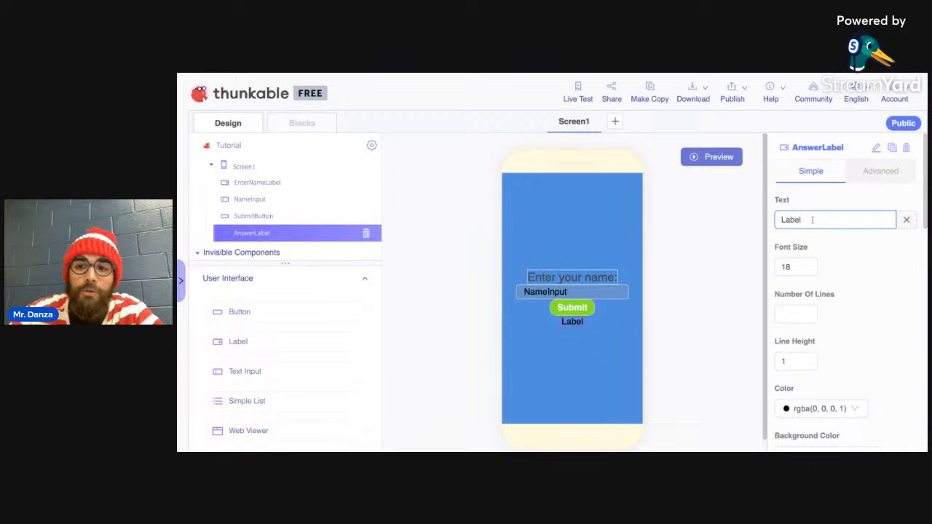
pyautogui.press('BackSpace')
pyautogui.press('BackSpace')
pyautogui.press('BackSpace')
pyautogui.press('BackSpace')
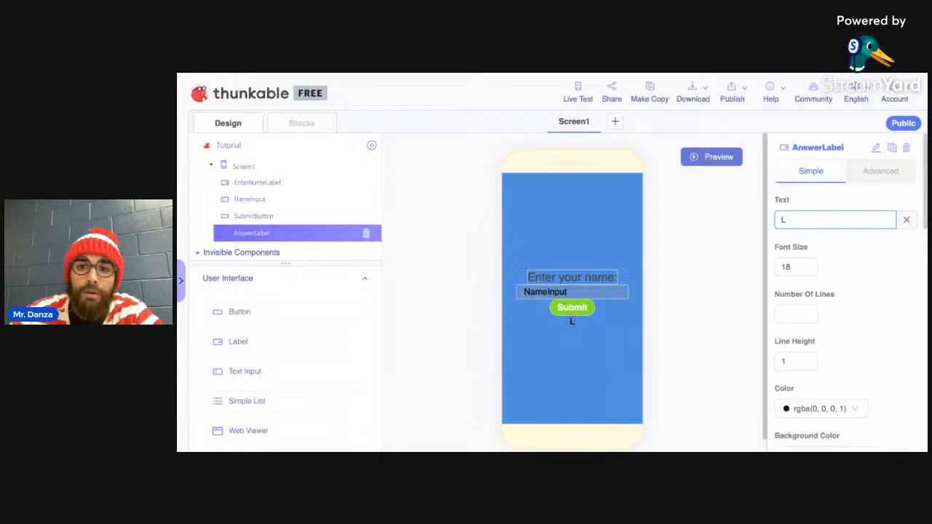
pyautogui.press('BackSpace')
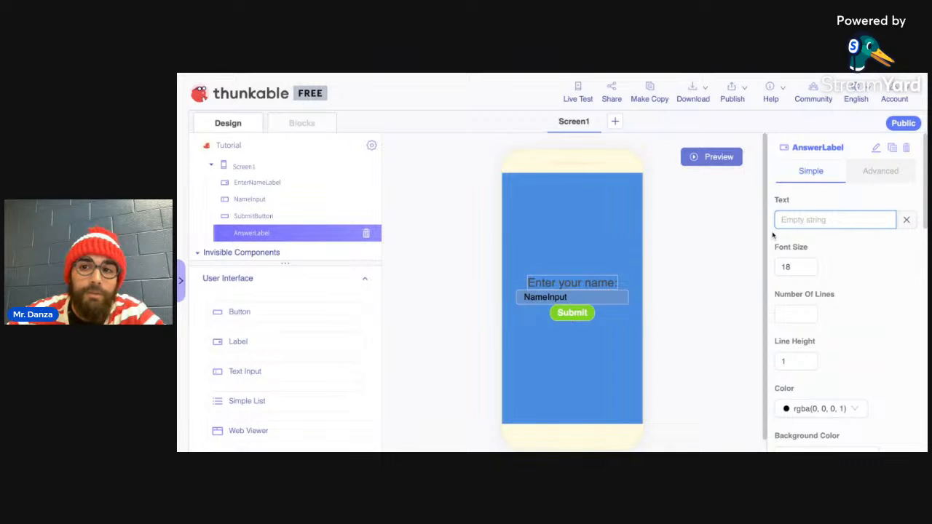
# Try random letters as AnswerLabel's text to see where it displays on the screen, and erase them all.
pyautogui.write('dsfasdfasdfasd')
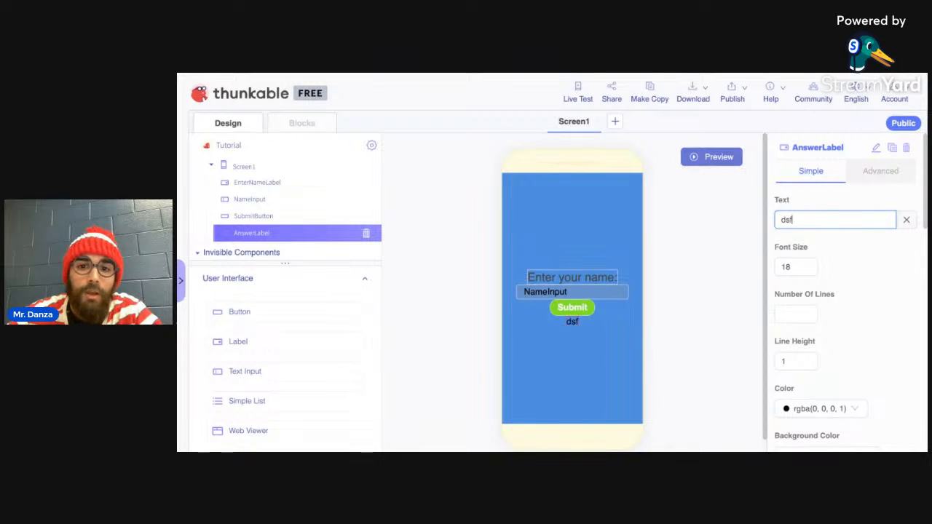
pyautogui.press('BackSpace')
pyautogui.press('BackSpace')
pyautogui.press('BackSpace')
pyautogui.press('BackSpace')
pyautogui.press('BackSpace')
pyautogui.press('BackSpace')
pyautogui.press('BackSpace')
pyautogui.press('BackSpace')
pyautogui.press('BackSpace')
pyautogui.press('BackSpace')
pyautogui.press('BackSpace')
pyautogui.press('BackSpace')
pyautogui.press('BackSpace')
pyautogui.press('BackSpace')
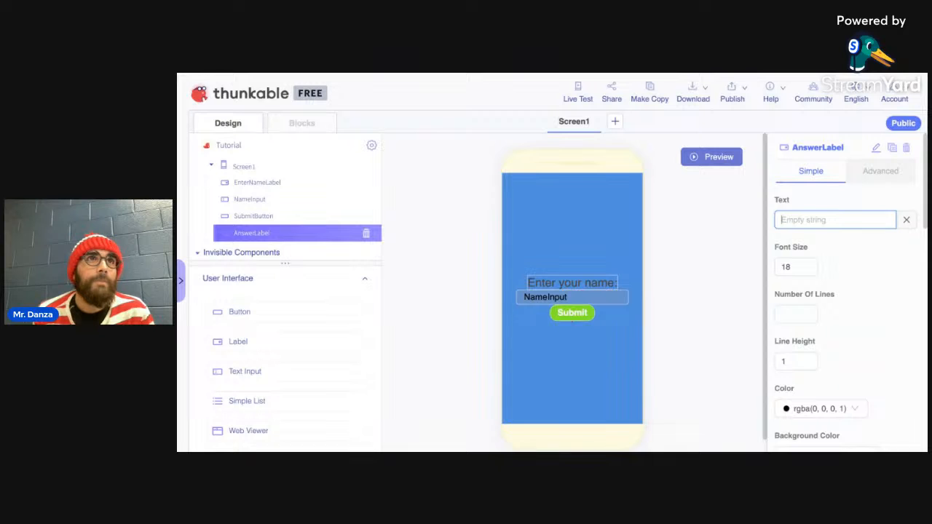
# Look at the empty Blocks workspace of Screen1, compare it with the design view and return to the design.
pyautogui.click(302, 124)
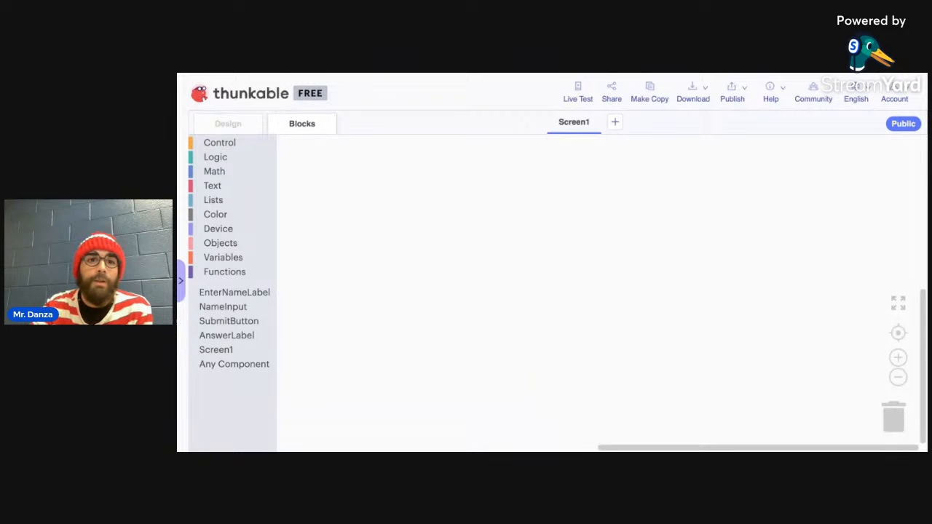
pyautogui.click(228, 124)
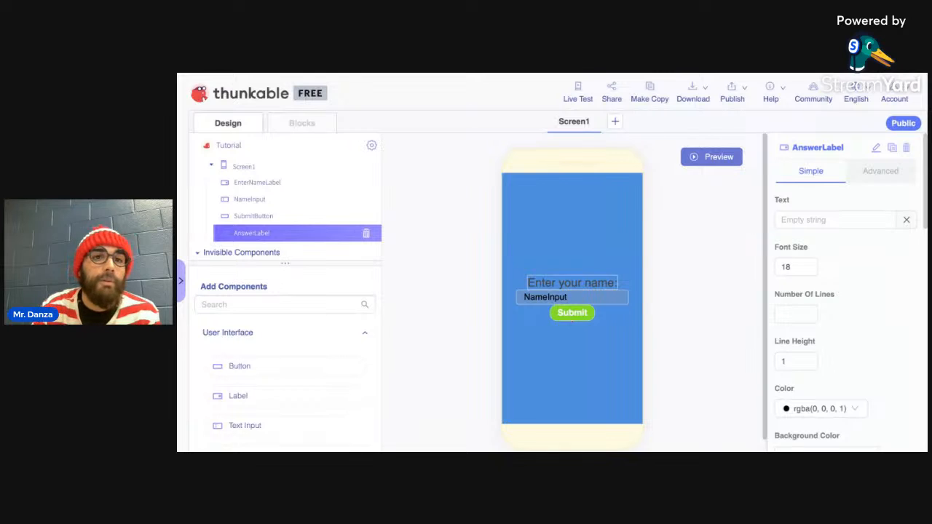
pyautogui.click(291, 124)
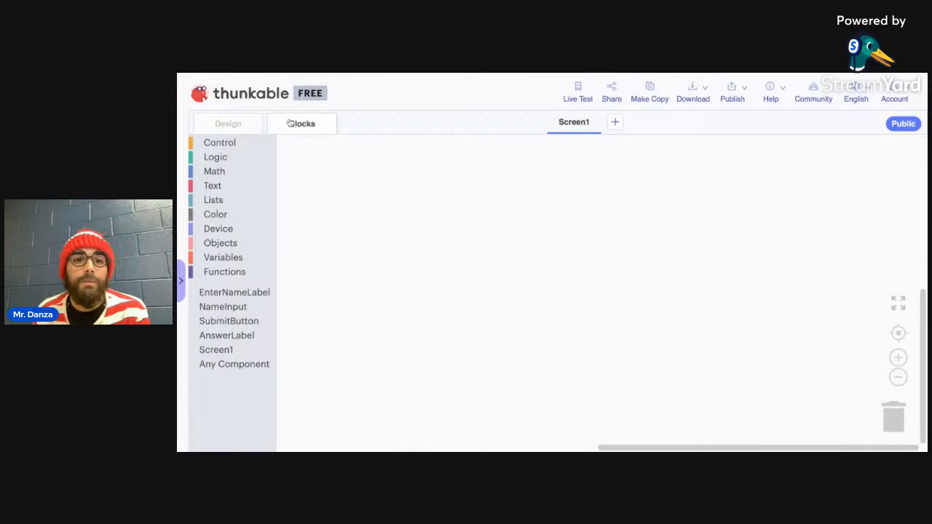
pyautogui.click(242, 127)
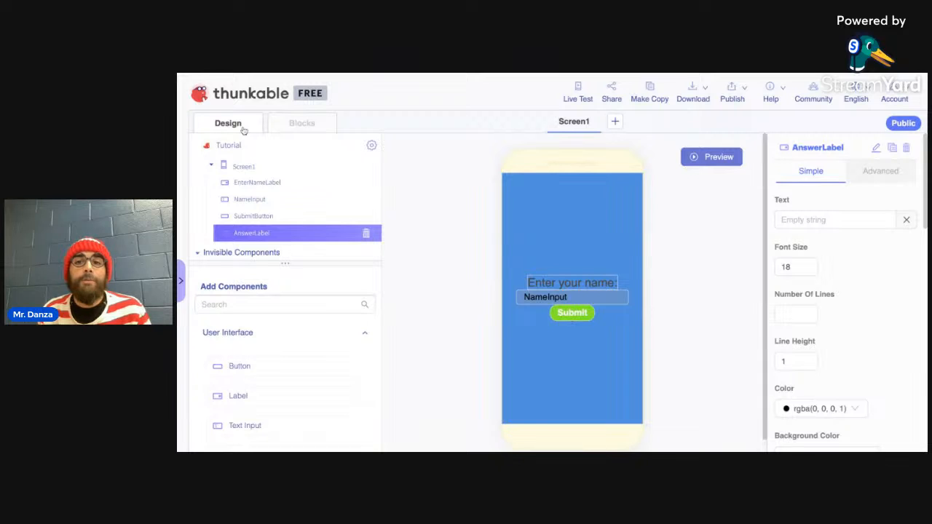
# Preview the app, enter a person's name in the name field, try the Submit button and return to the field.
pyautogui.click(718, 161)
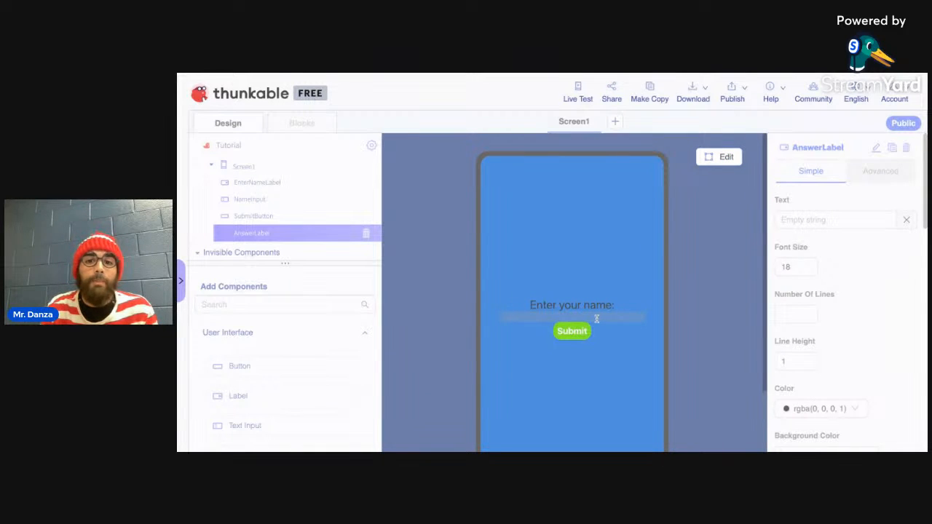
pyautogui.click(598, 318)
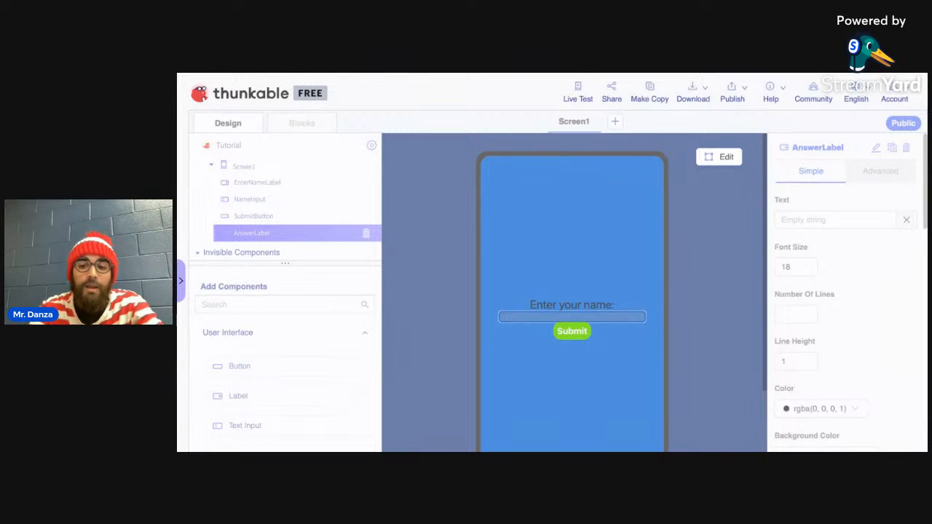
pyautogui.write('Mr. Danza')
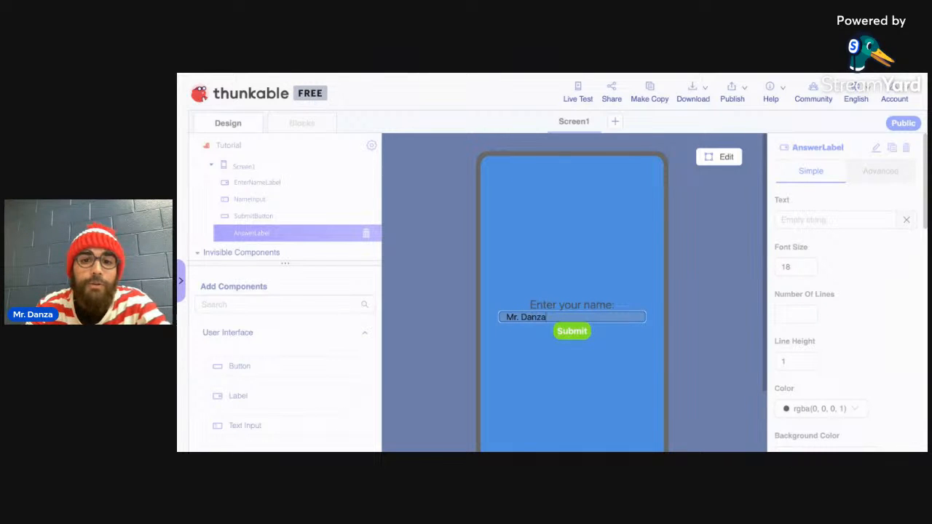
pyautogui.click(577, 339)
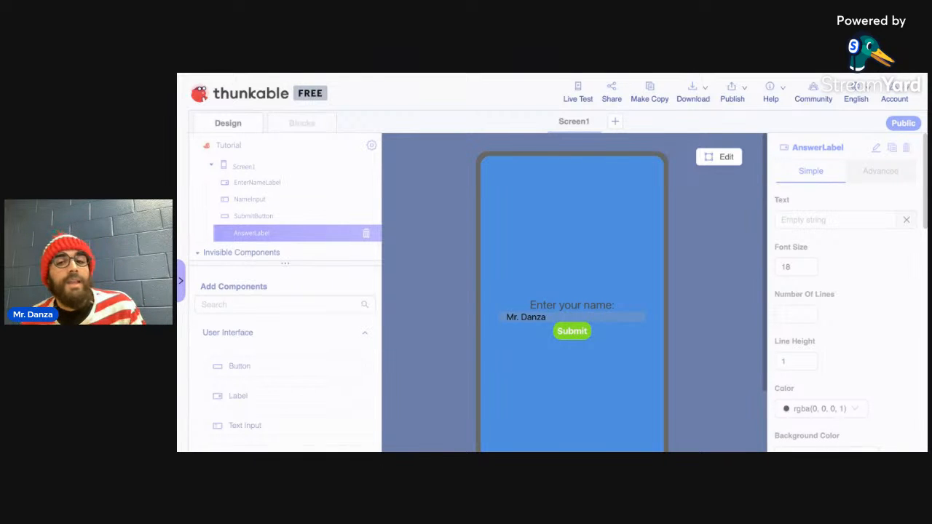
pyautogui.click(548, 318)
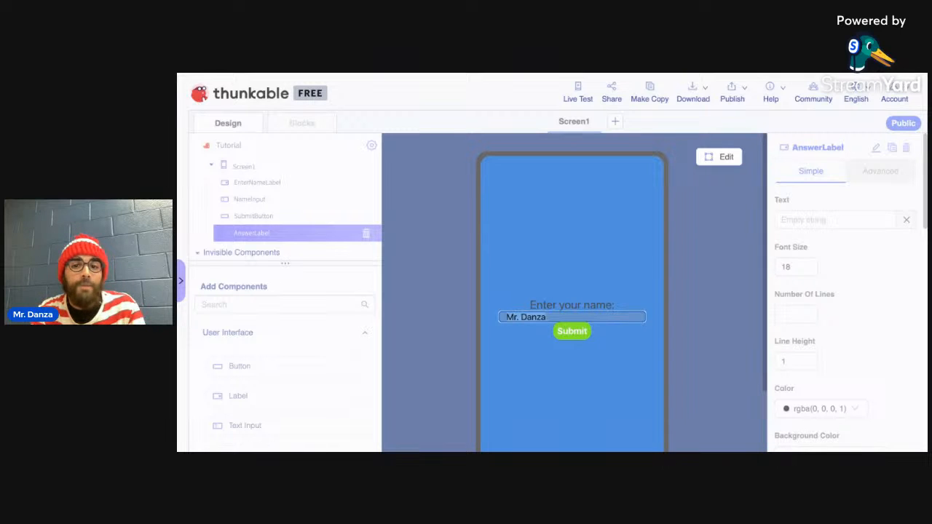
# Replace the name in the preview's name field with a different first name and submit it.
pyautogui.press('BackSpace')
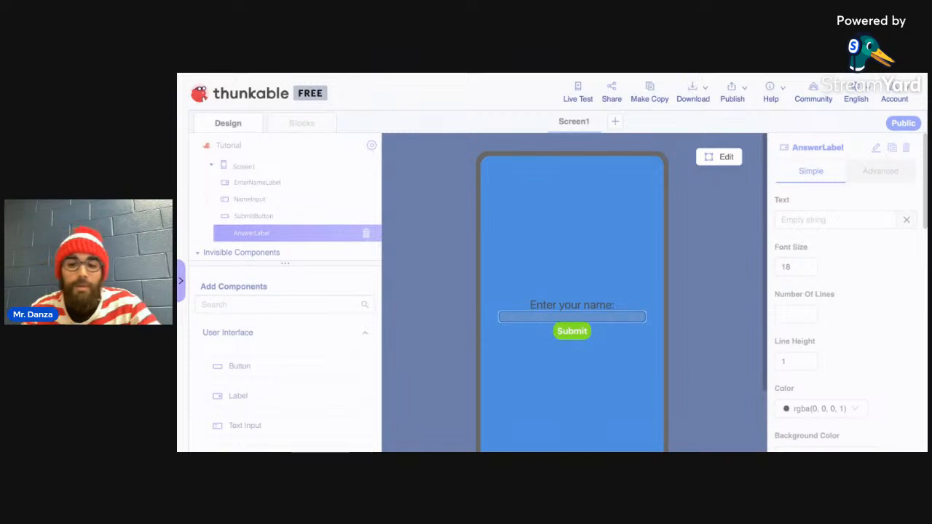
pyautogui.write('Jo')
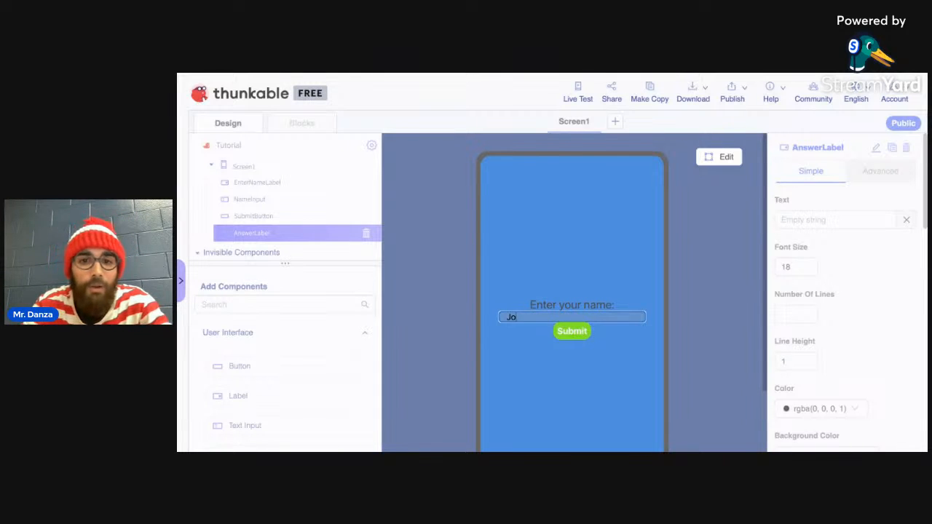
pyautogui.write('hn')
pyautogui.click(583, 339)
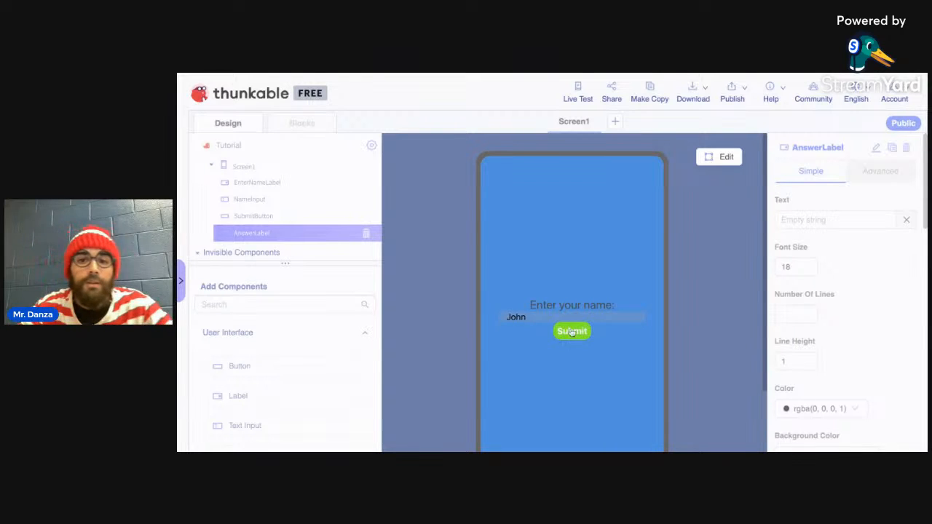
# Clear the name field in the preview and return to editing the design.
pyautogui.click(540, 317)
pyautogui.press('BackSpace')
pyautogui.press('BackSpace')
pyautogui.press('BackSpace')
pyautogui.press('BackSpace')
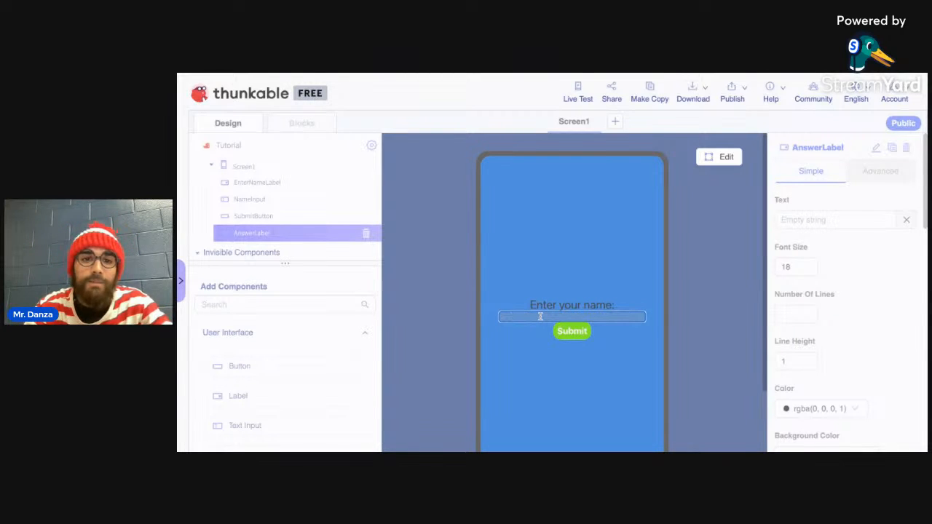
pyautogui.click(726, 158)
pyautogui.click(718, 159)
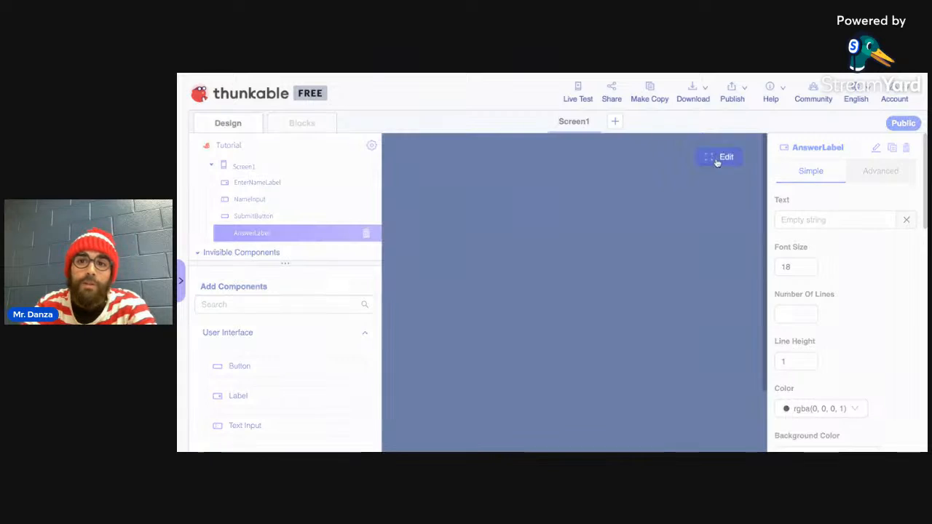
pyautogui.click(720, 157)
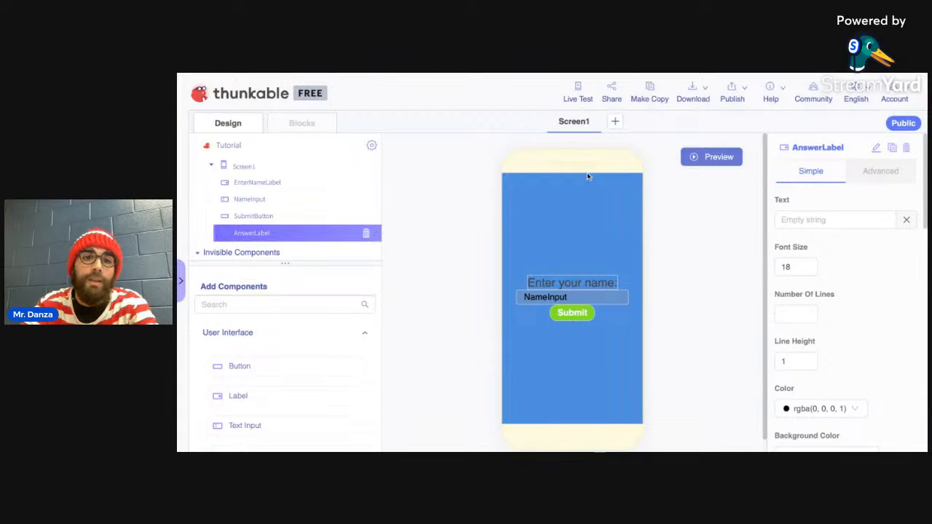
# Add a "when SubmitButton Click" block to Screen1's blocks and place a "set AnswerLabel's Text to" block inside it.
pyautogui.click(302, 124)
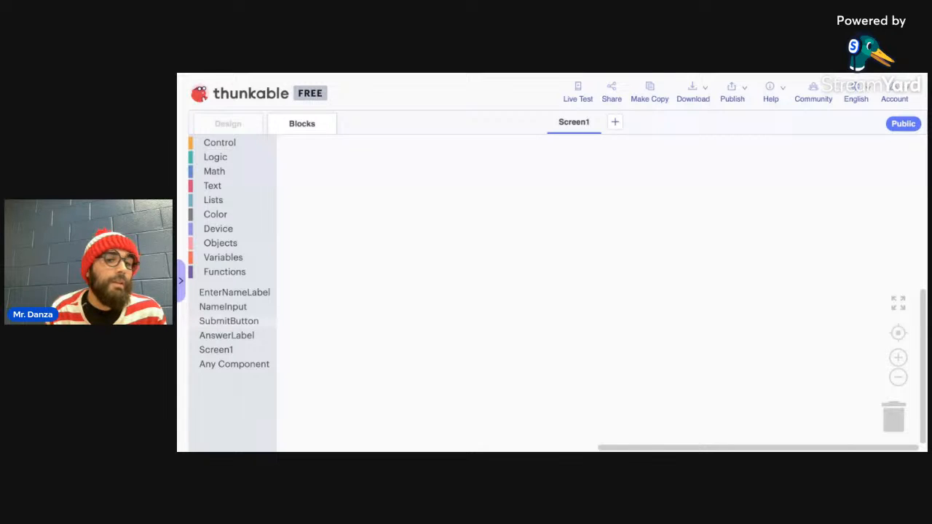
pyautogui.click(228, 321)
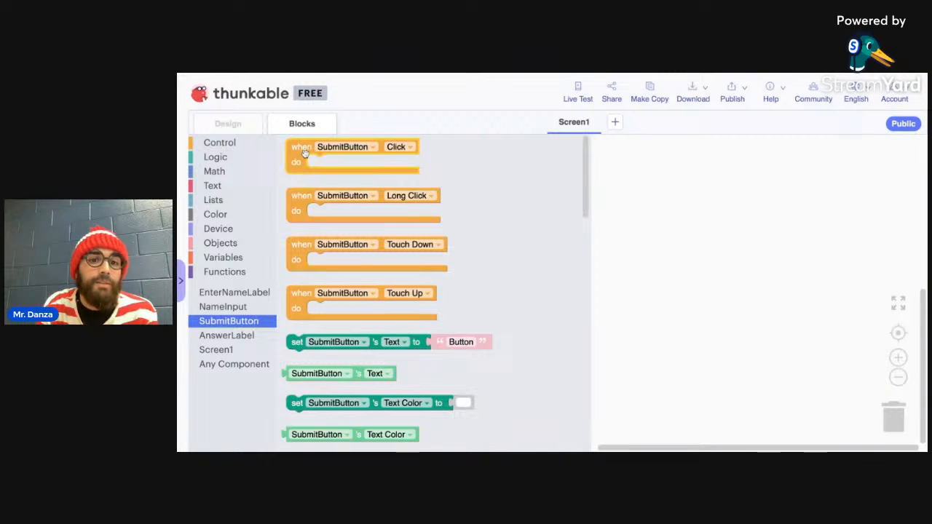
pyautogui.moveTo(302, 152)
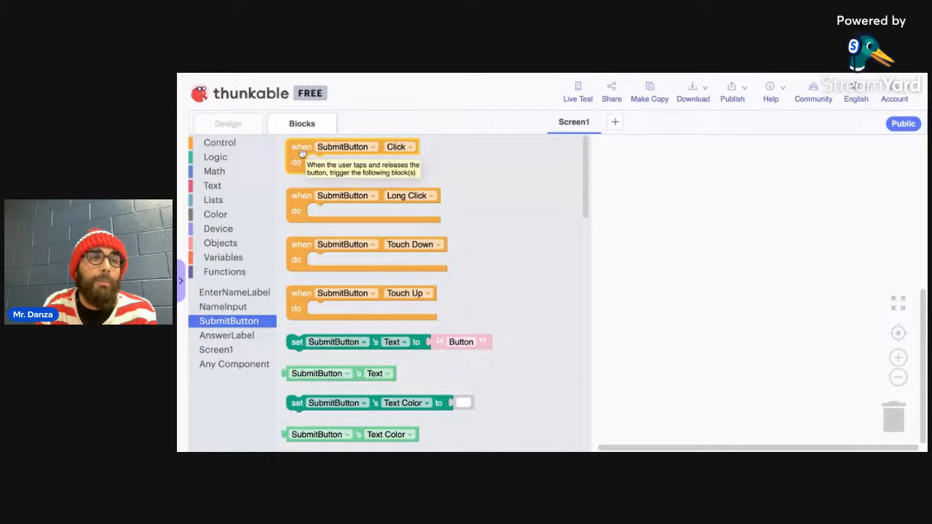
pyautogui.moveTo(302, 153); pyautogui.dragTo(485, 198)
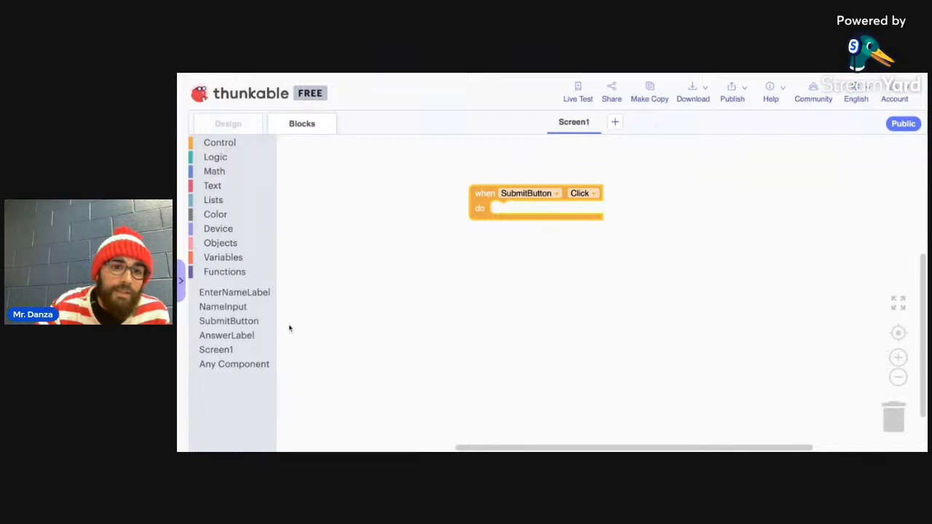
pyautogui.click(247, 336)
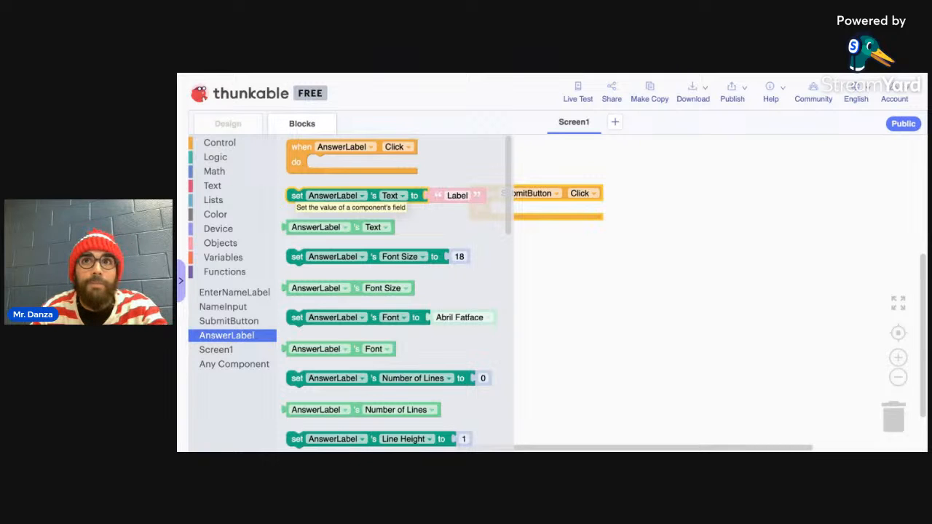
pyautogui.moveTo(296, 195)
pyautogui.mouseDown()
pyautogui.moveTo(423, 227)
pyautogui.moveTo(506, 216)
pyautogui.moveTo(499, 233)
pyautogui.moveTo(502, 216)
pyautogui.mouseUp()
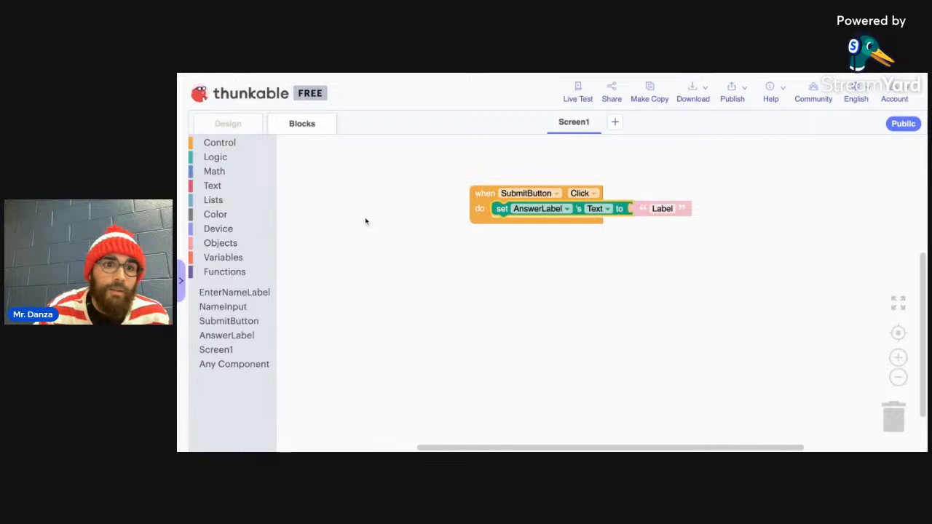
# Attach a text join block as the value of the "set AnswerLabel's Text to" block.
pyautogui.click(212, 186)
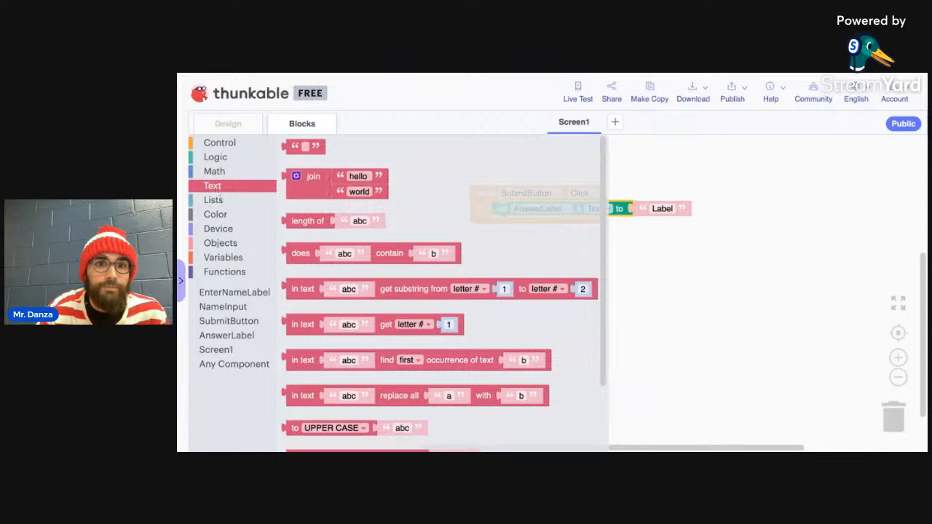
pyautogui.click(303, 185)
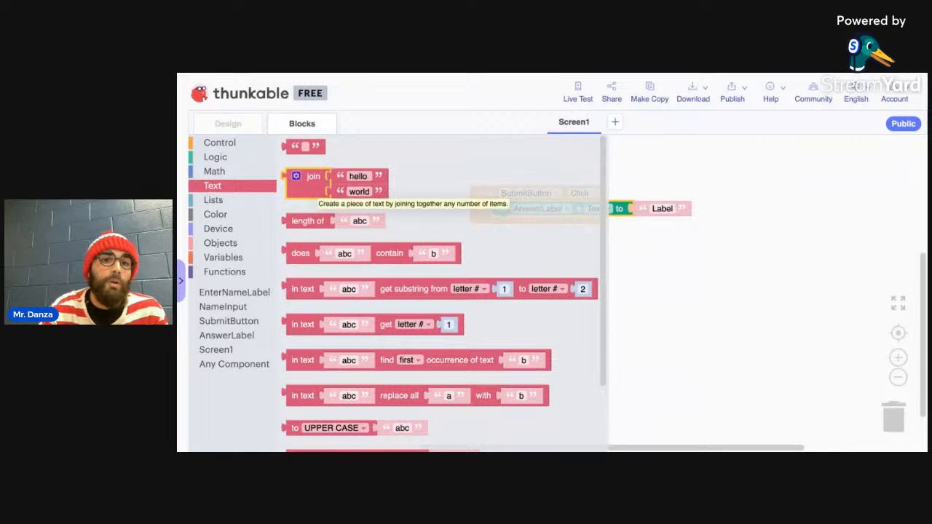
pyautogui.moveTo(306, 176); pyautogui.dragTo(571, 247)
pyautogui.moveTo(628, 249); pyautogui.dragTo(657, 216)
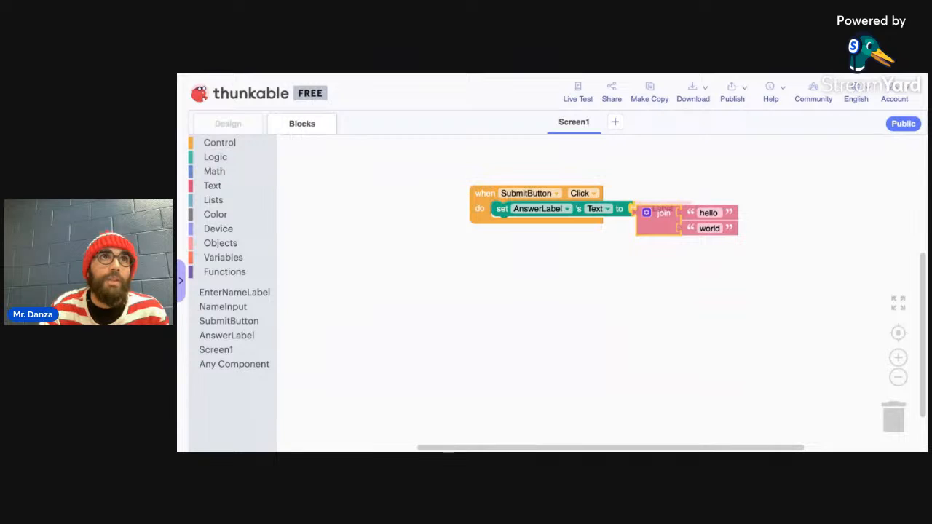
pyautogui.moveTo(657, 216); pyautogui.dragTo(654, 213)
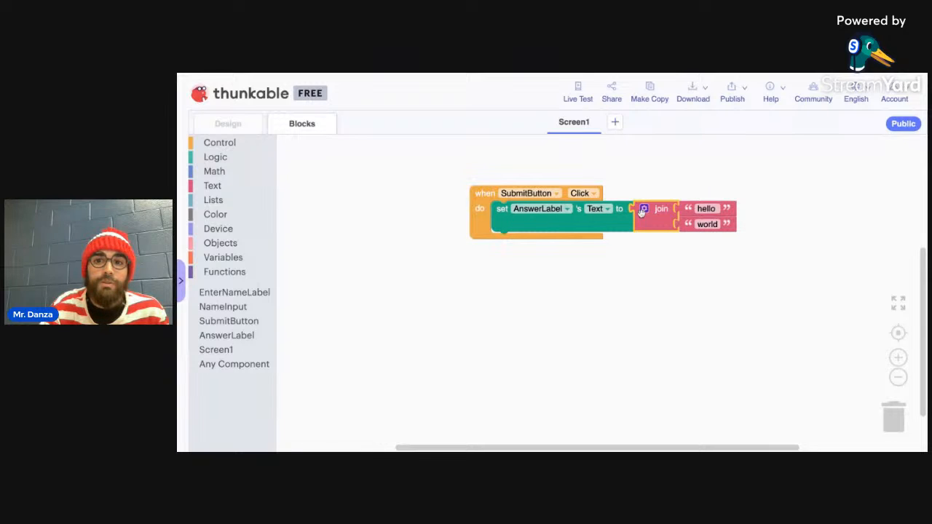
# Change the join block's first text to "Hello " with a trailing space and delete its "world" text block.
pyautogui.click(712, 209)
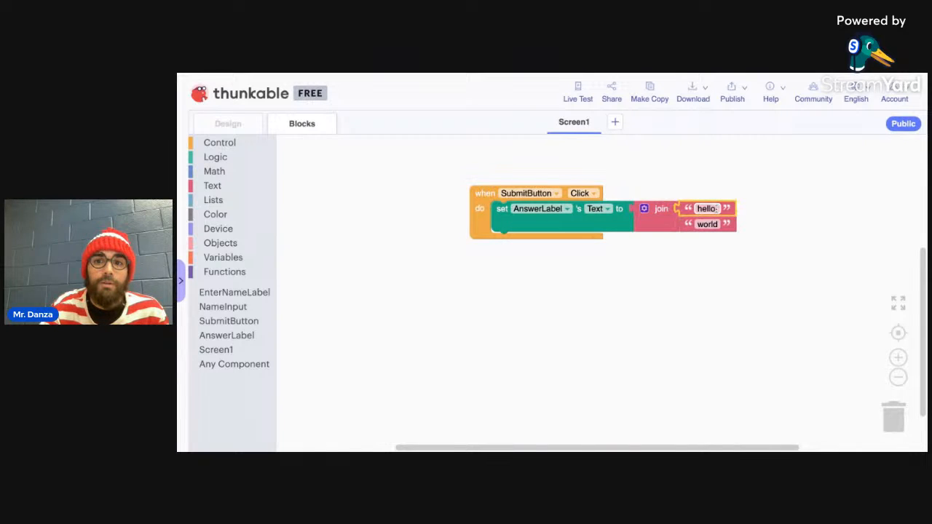
pyautogui.doubleClick(716, 209)
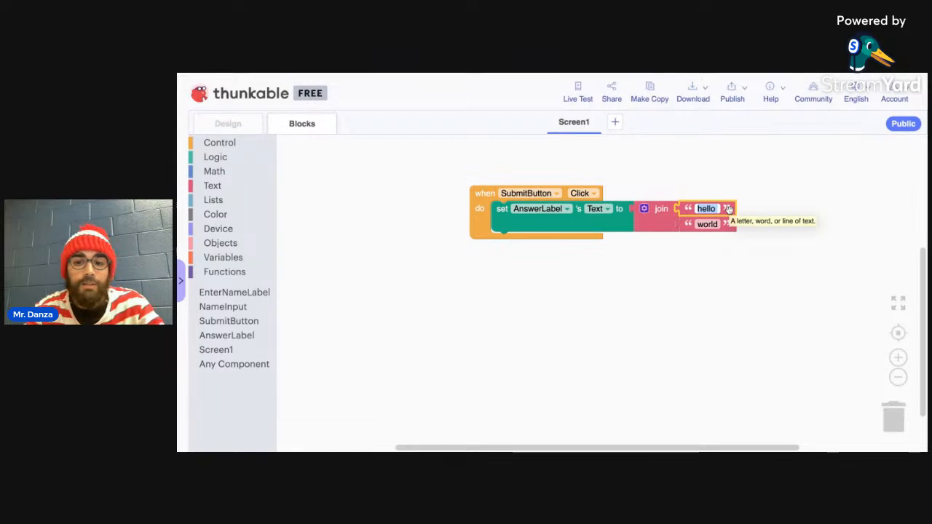
pyautogui.write('Hello')
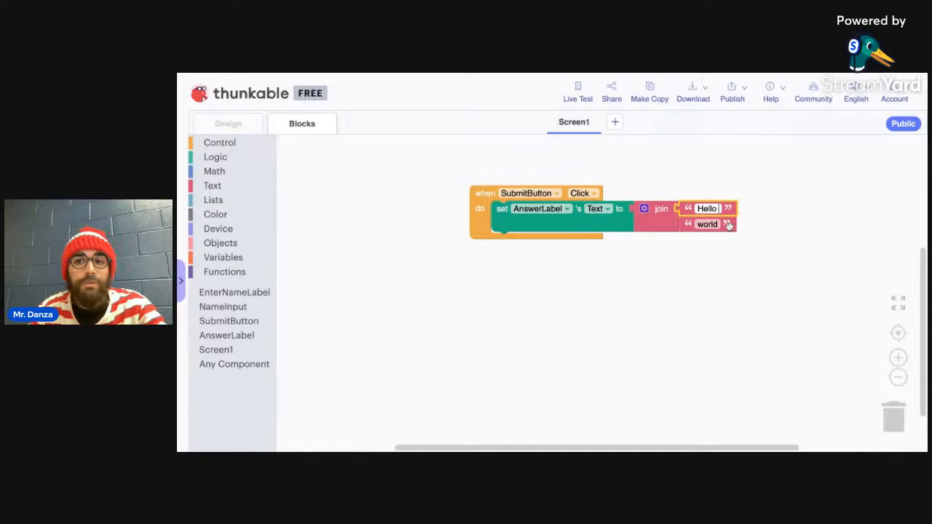
pyautogui.moveTo(728, 227); pyautogui.dragTo(896, 413)
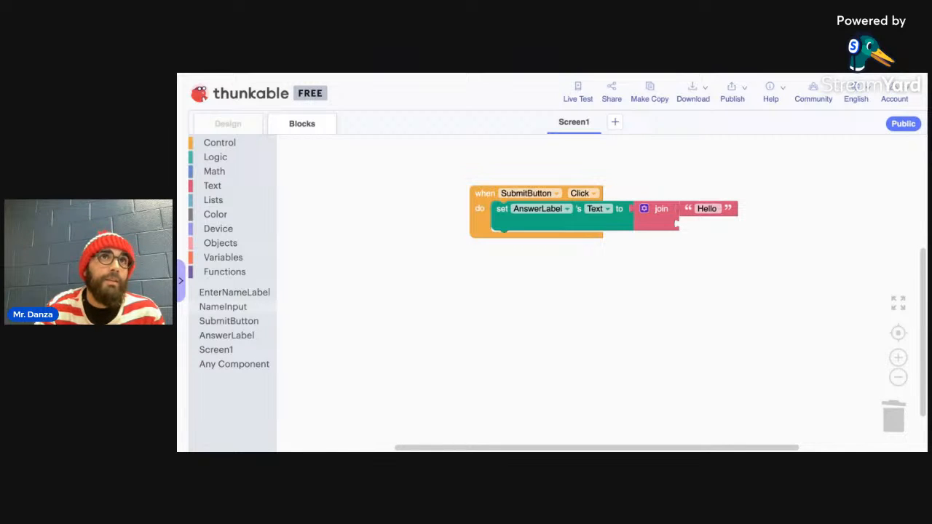
# Insert the "NameInput's Text" block into the empty second slot of the join block.
pyautogui.click(224, 307)
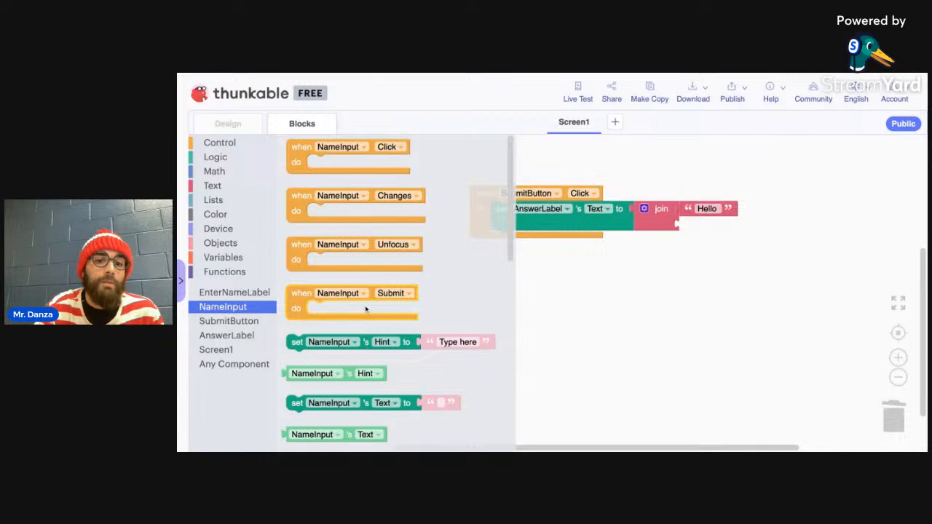
pyautogui.scroll(-1, 366, 310)
pyautogui.scroll(-5, 366, 309)
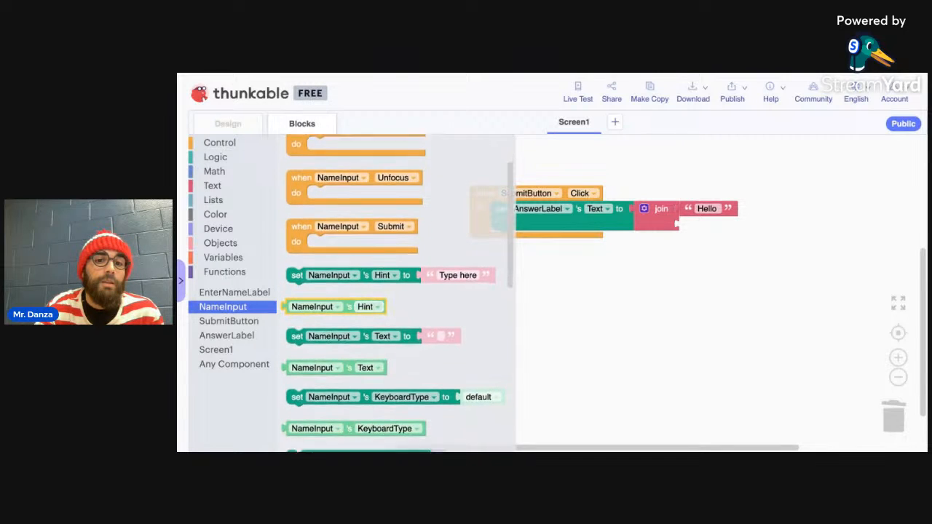
pyautogui.scroll(-2, 357, 292)
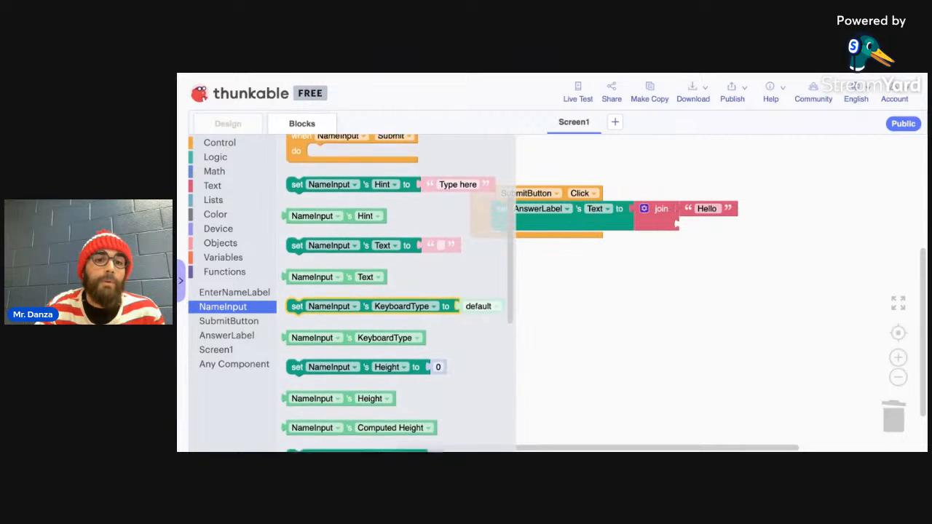
pyautogui.click(351, 272)
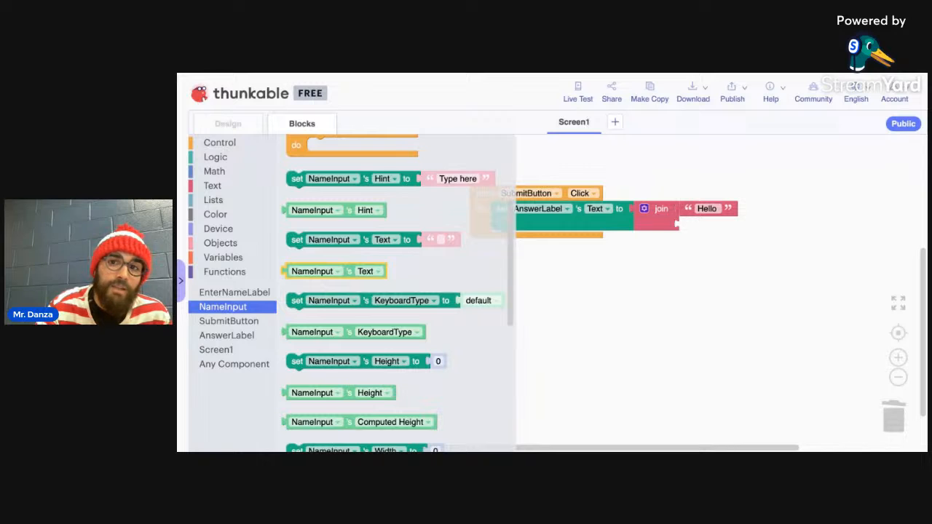
pyautogui.moveTo(314, 271); pyautogui.dragTo(709, 225)
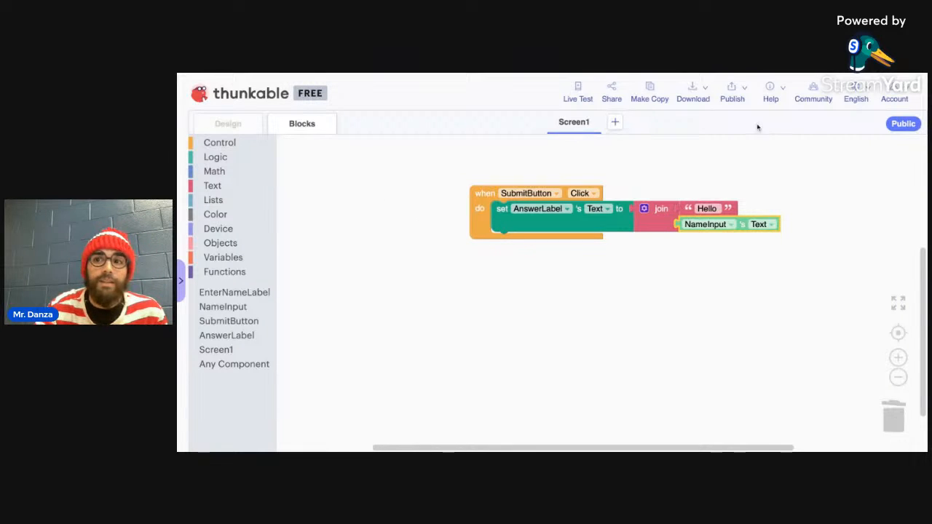
# Preview the app from the design view, enter a person's name in the name field and submit it.
pyautogui.click(229, 126)
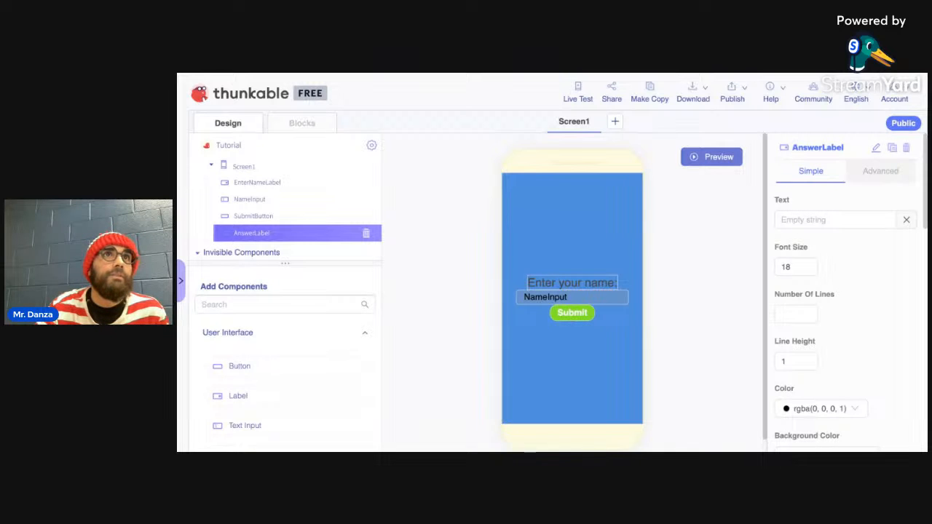
pyautogui.click(730, 161)
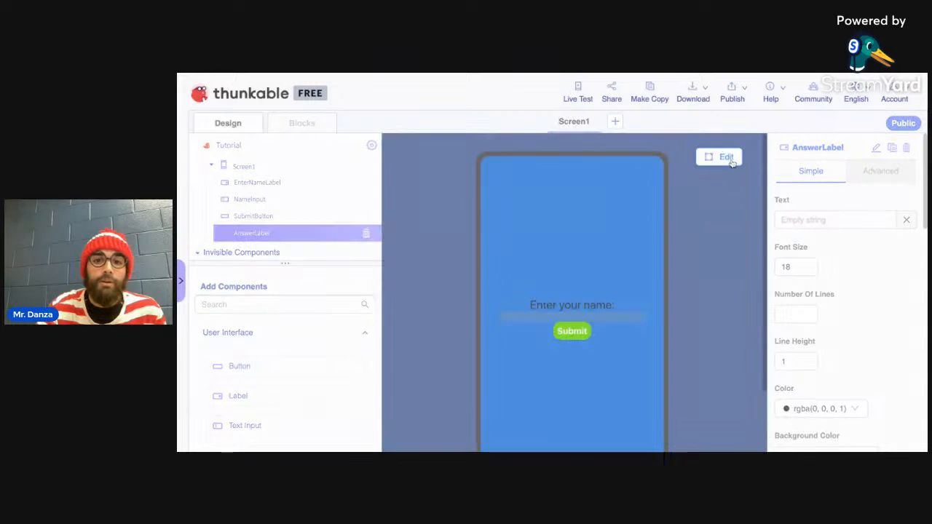
pyautogui.click(602, 317)
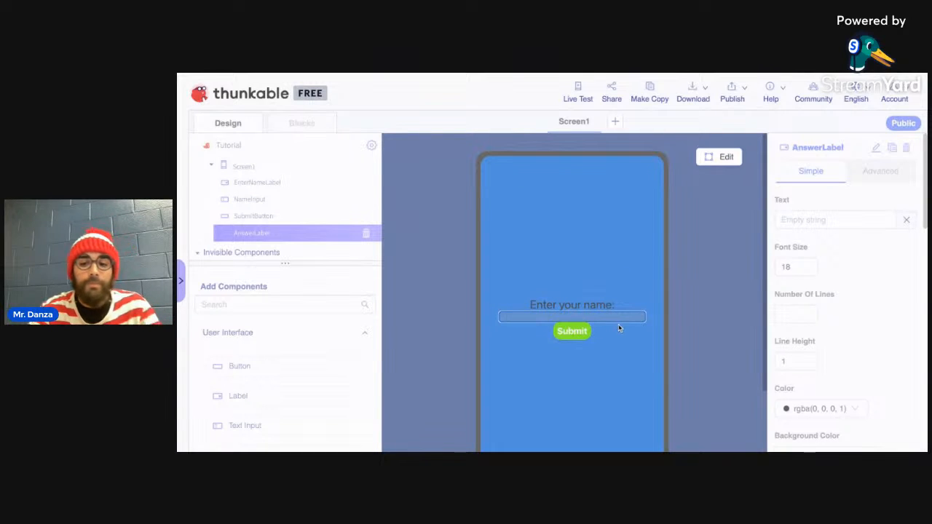
pyautogui.write('Mr. Danza')
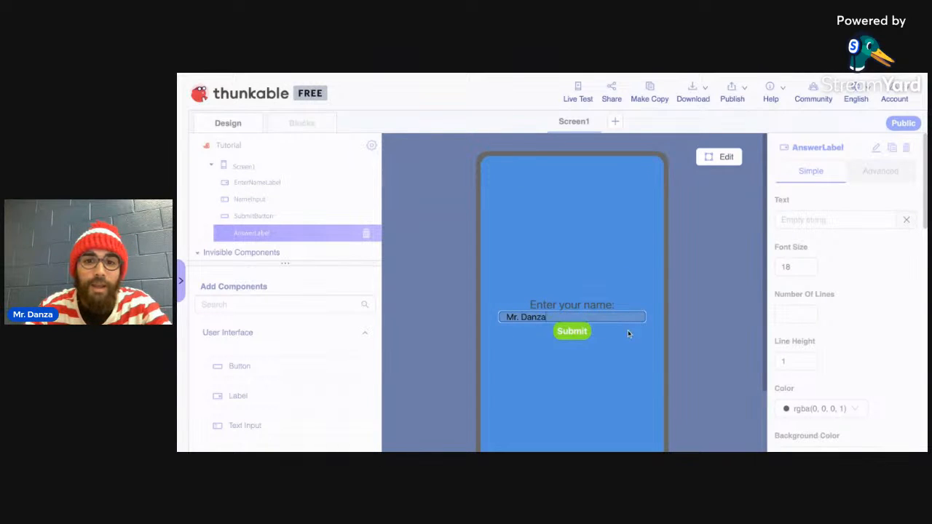
pyautogui.click(581, 333)
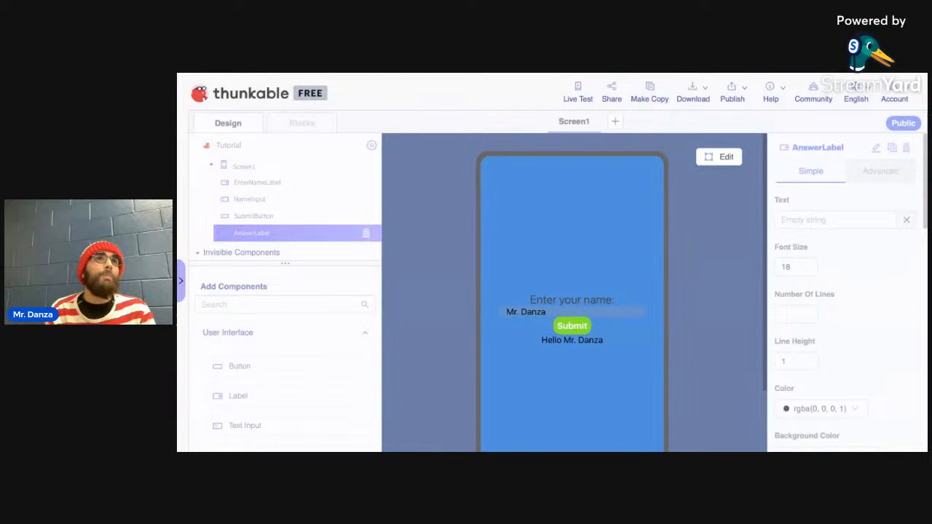
# Erase the submitted name in the preview, enter another first name and submit it to test the greeting again.
pyautogui.click(550, 311)
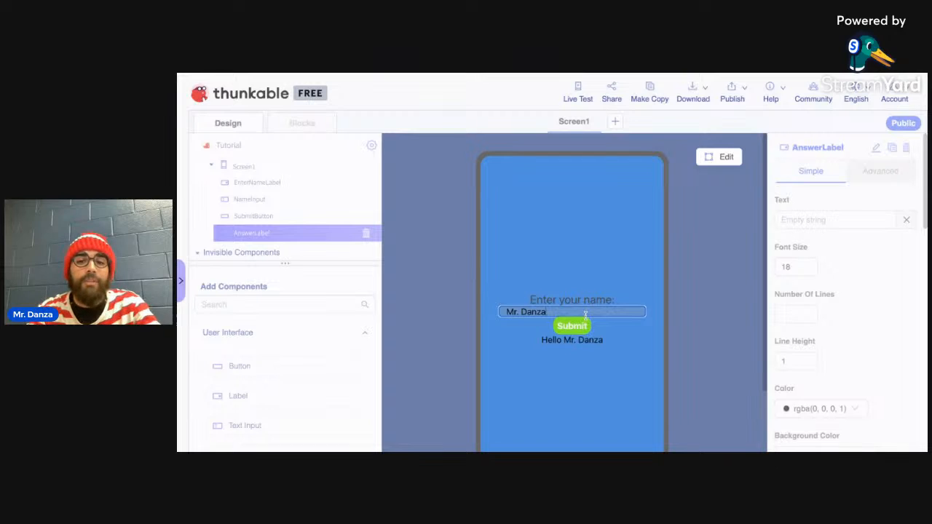
pyautogui.press('BackSpace')
pyautogui.press('BackSpace')
pyautogui.press('BackSpace')
pyautogui.press('BackSpace')
pyautogui.press('BackSpace')
pyautogui.press('BackSpace')
pyautogui.press('BackSpace')
pyautogui.press('BackSpace')
pyautogui.press('BackSpace')
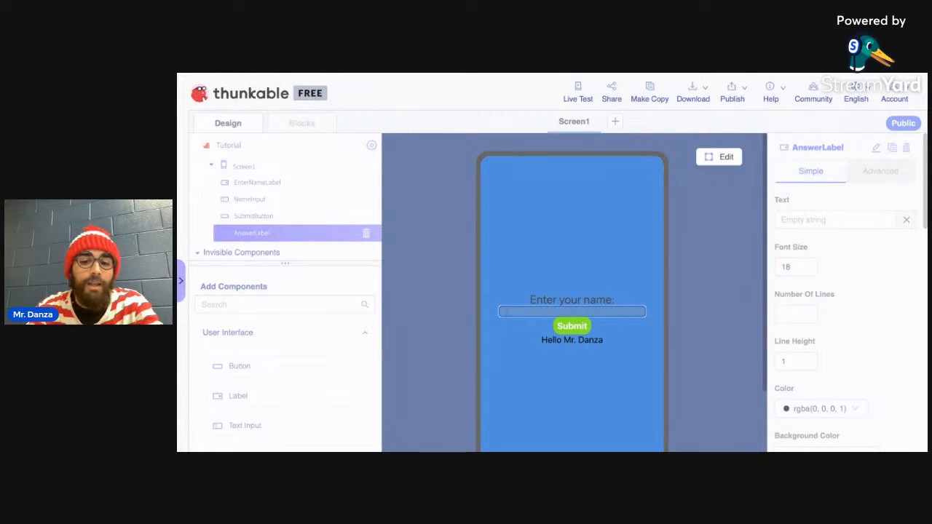
pyautogui.write('Josh')
pyautogui.click(585, 326)
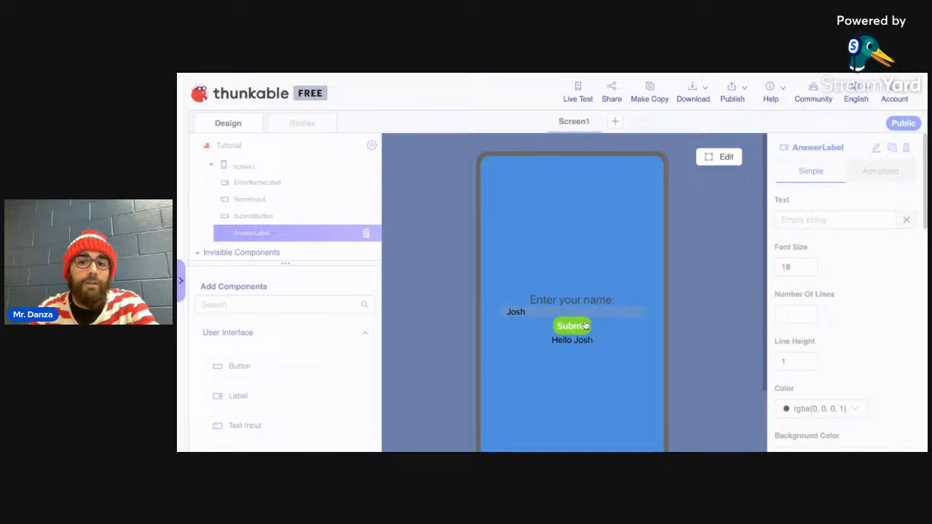
# Empty the name field after the second greeting test and close the preview.
pyautogui.click(539, 311)
pyautogui.press('BackSpace')
pyautogui.press('BackSpace')
pyautogui.press('BackSpace')
pyautogui.press('BackSpace')
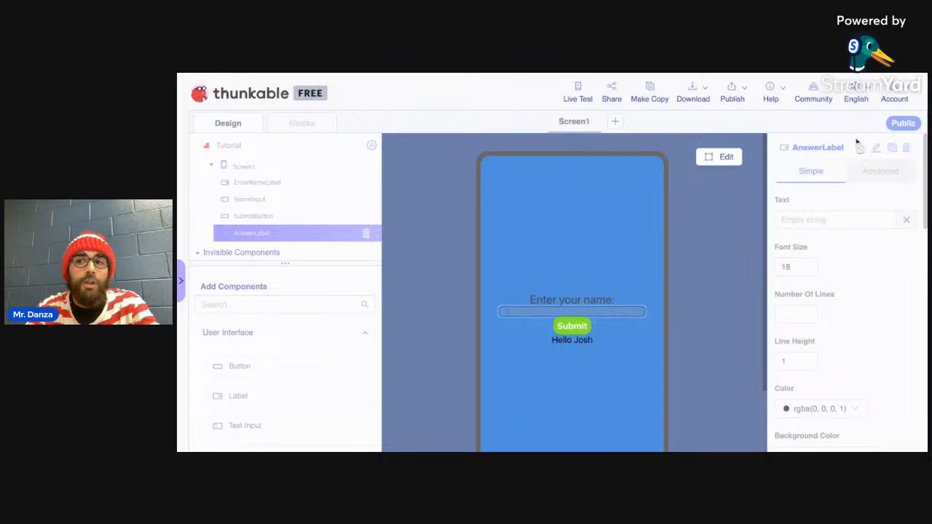
pyautogui.click(717, 162)
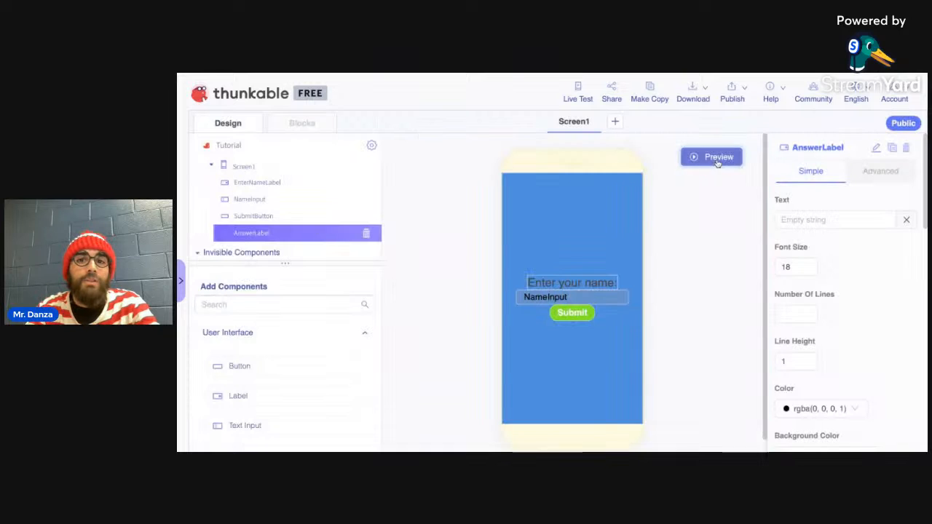
# In the SubmitButton Click event, add a block below the AnswerLabel one that sets NameInput's Text to an empty string.
pyautogui.click(321, 127)
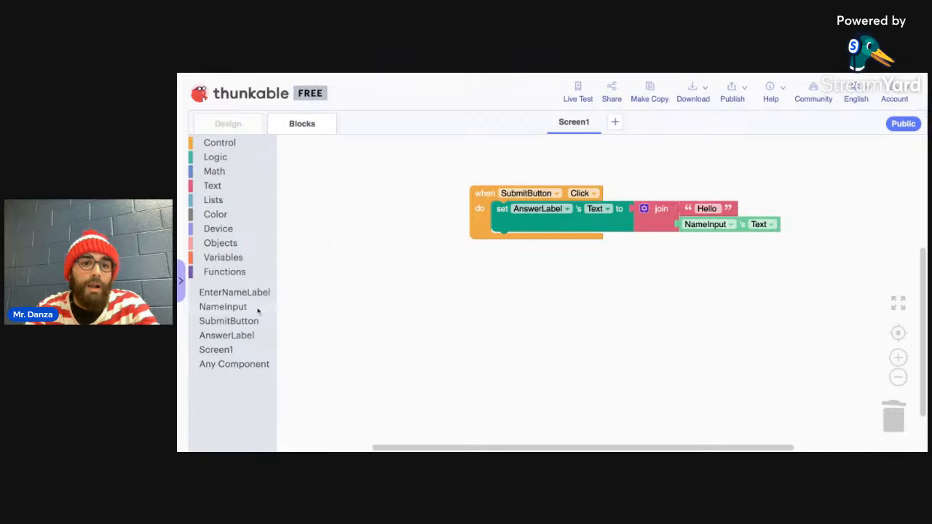
pyautogui.click(223, 306)
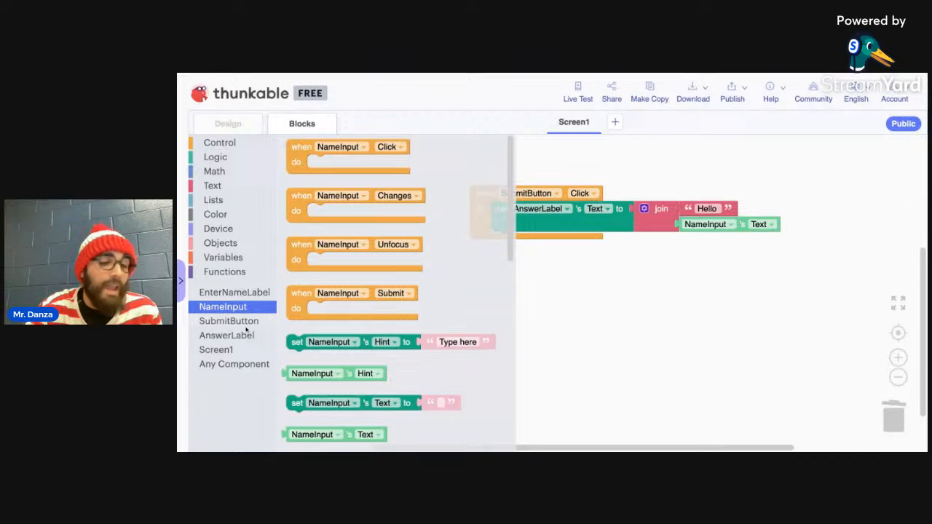
pyautogui.click(290, 399)
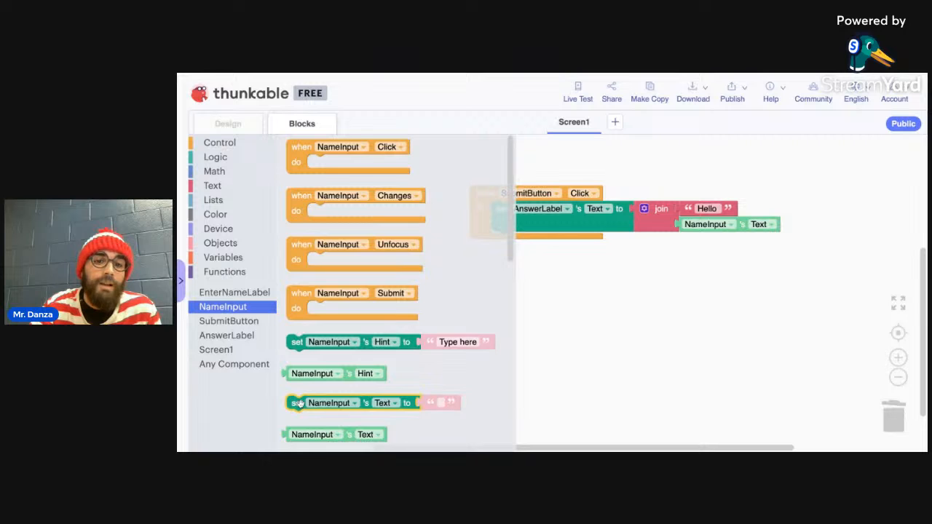
pyautogui.moveTo(298, 402); pyautogui.dragTo(502, 240)
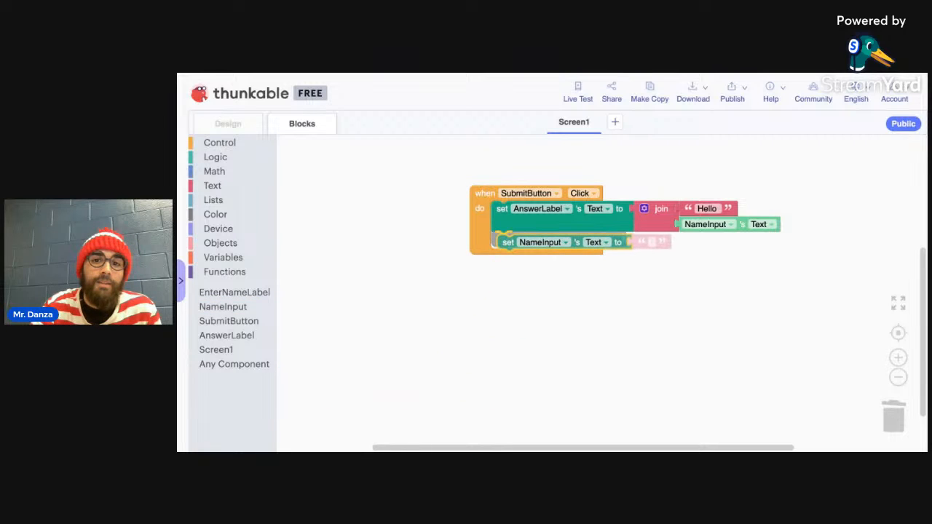
pyautogui.click(562, 327)
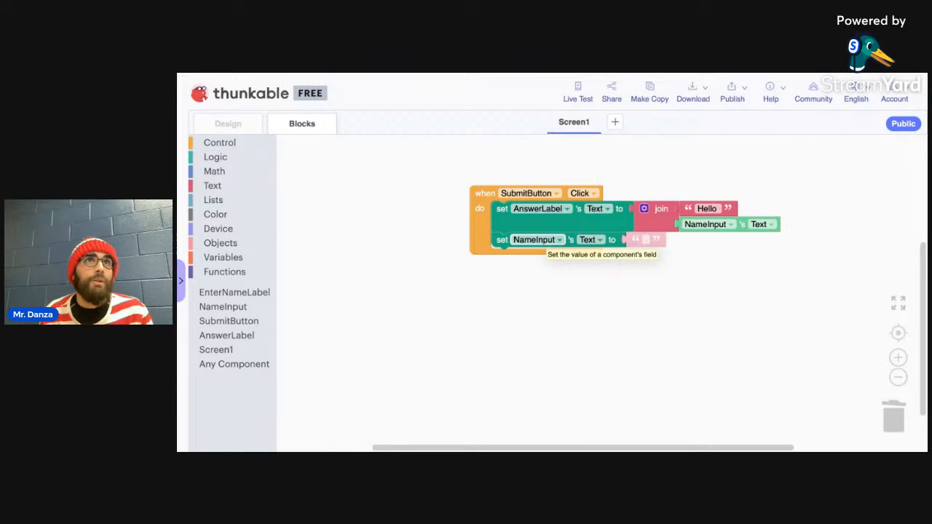
# Preview the app from the design view and submit a person's name to test that the name field gets cleared.
pyautogui.click(228, 126)
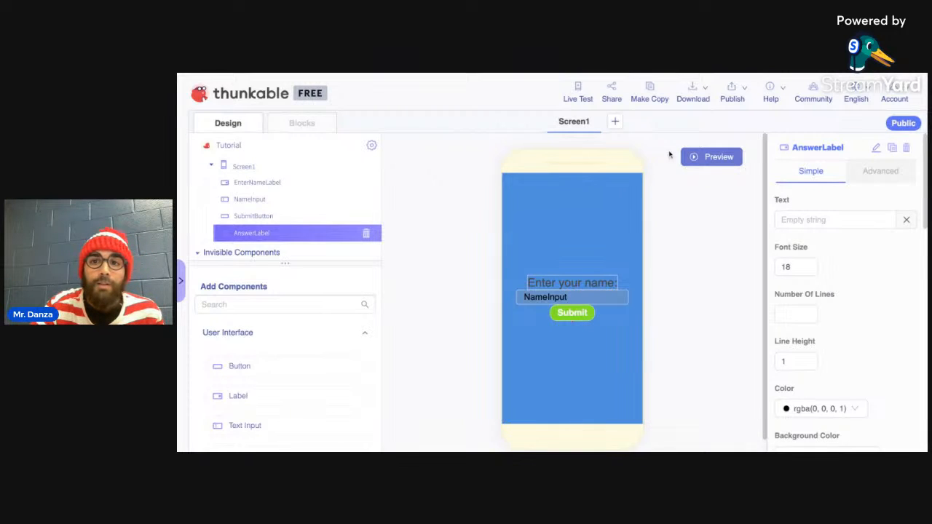
pyautogui.click(708, 159)
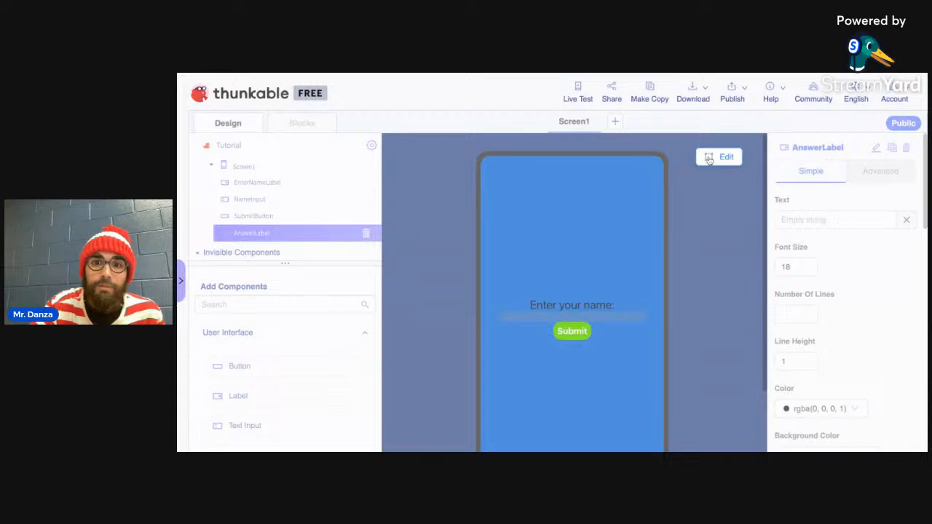
pyautogui.click(597, 316)
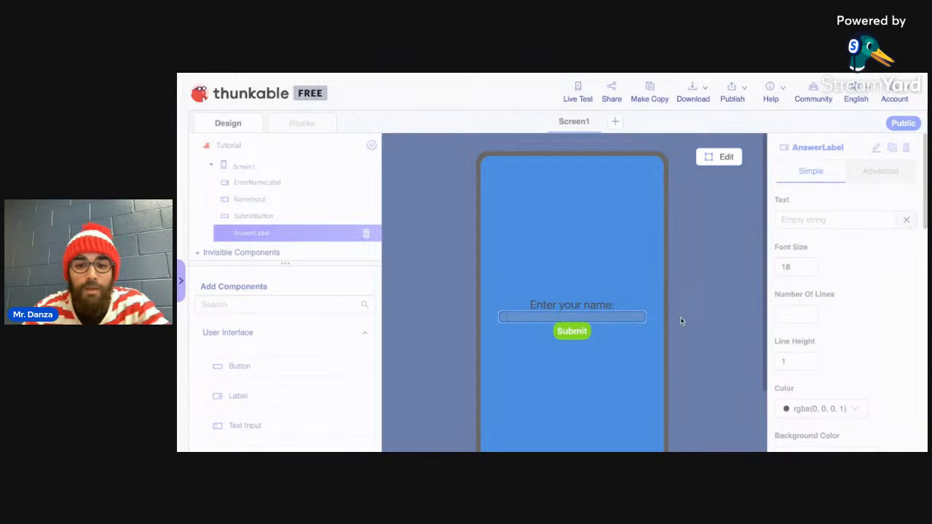
pyautogui.write('Mr. Danza')
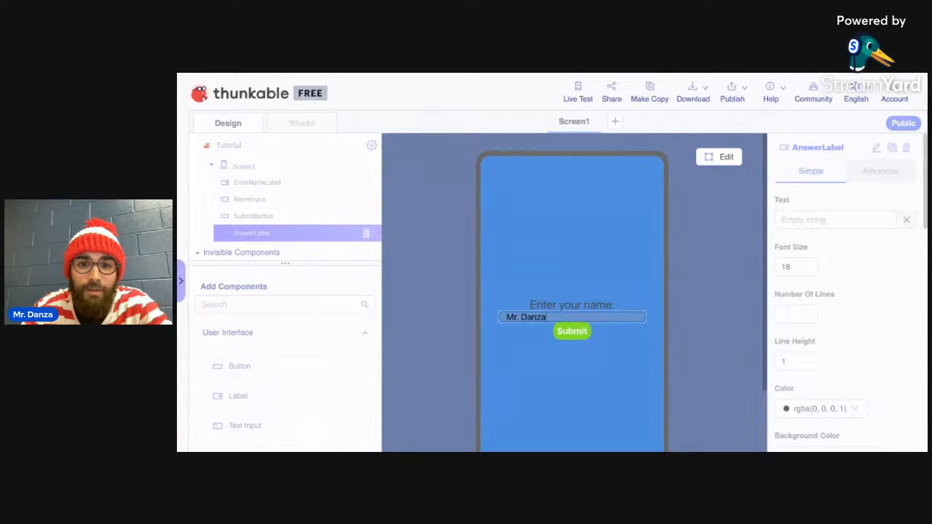
pyautogui.click(582, 333)
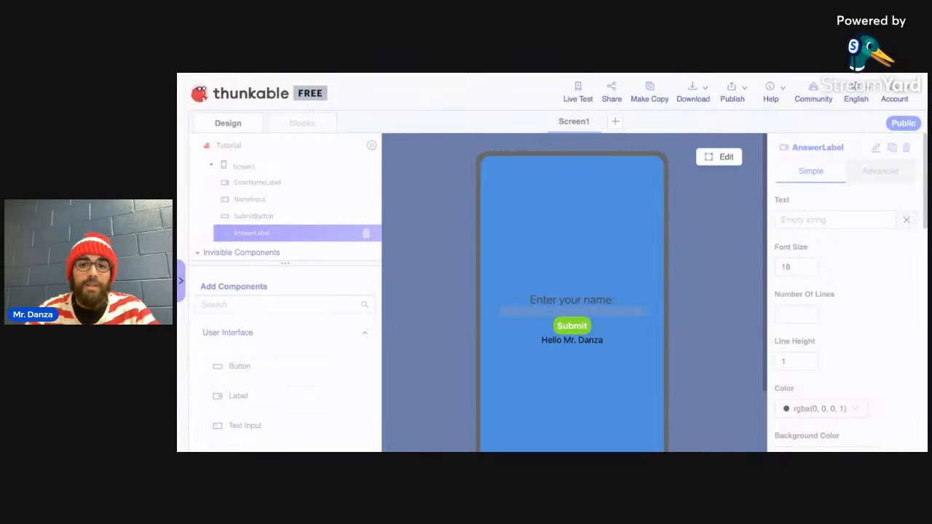
# Submit a different first name in the running preview to repeat the clearing test, and return to editing.
pyautogui.click(562, 311)
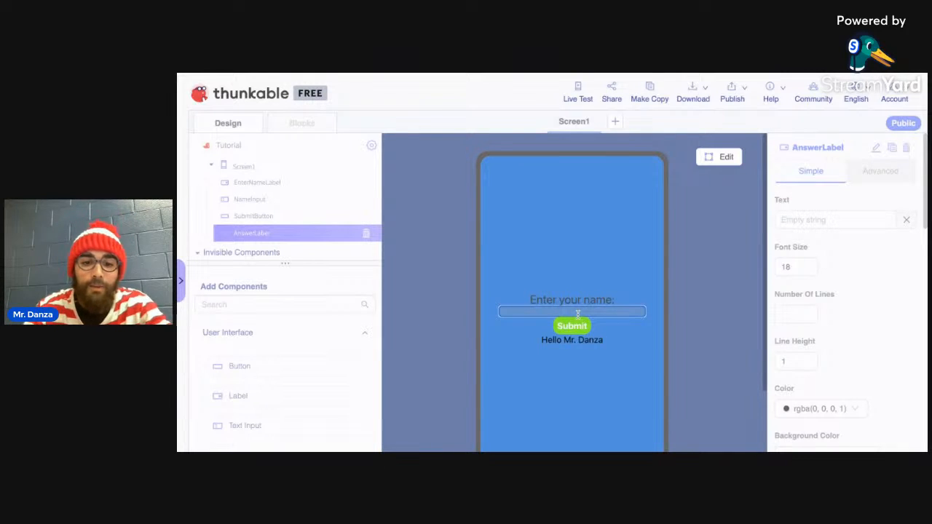
pyautogui.write('Robbie')
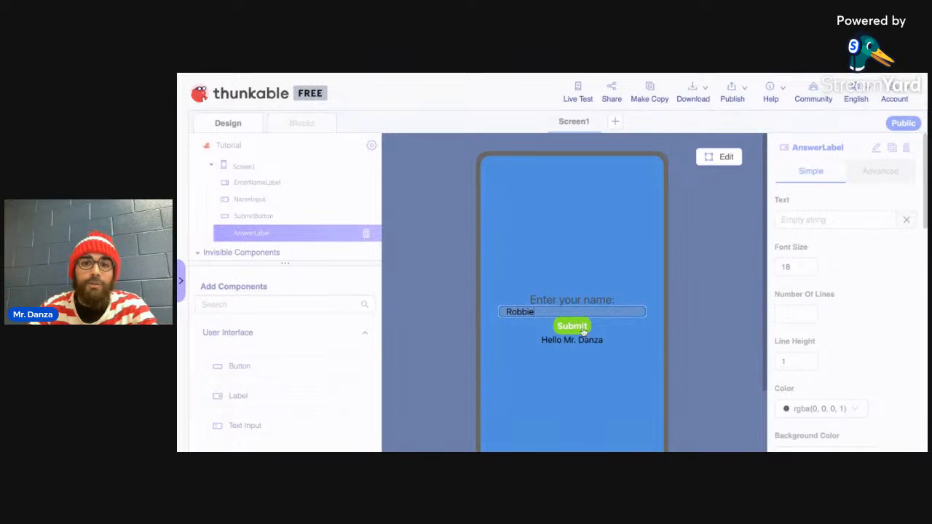
pyautogui.click(572, 326)
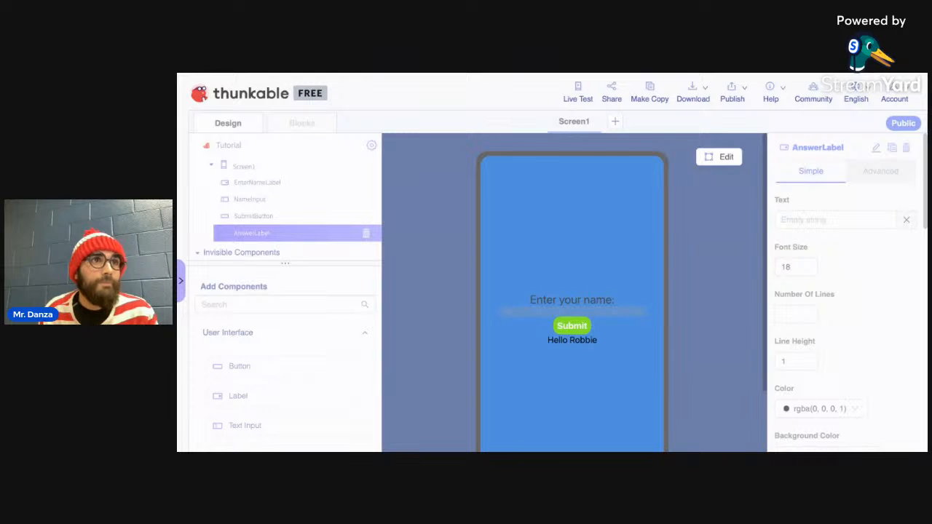
pyautogui.click(728, 163)
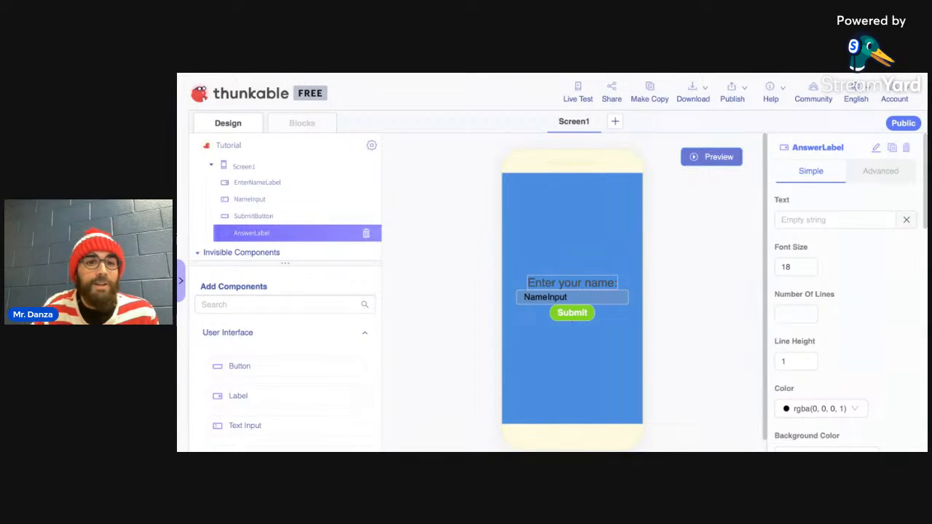
pyautogui.scroll(-5, 341, 382)
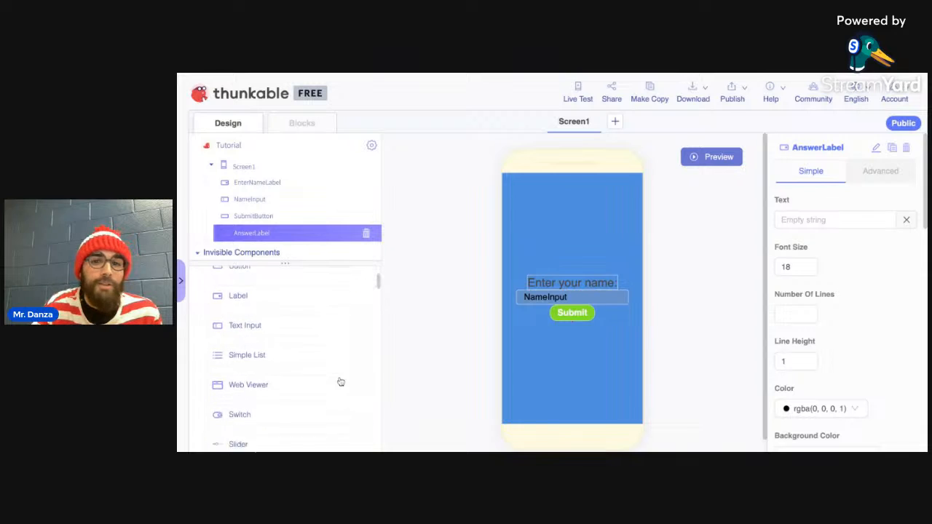
pyautogui.scroll(-10, 341, 381)
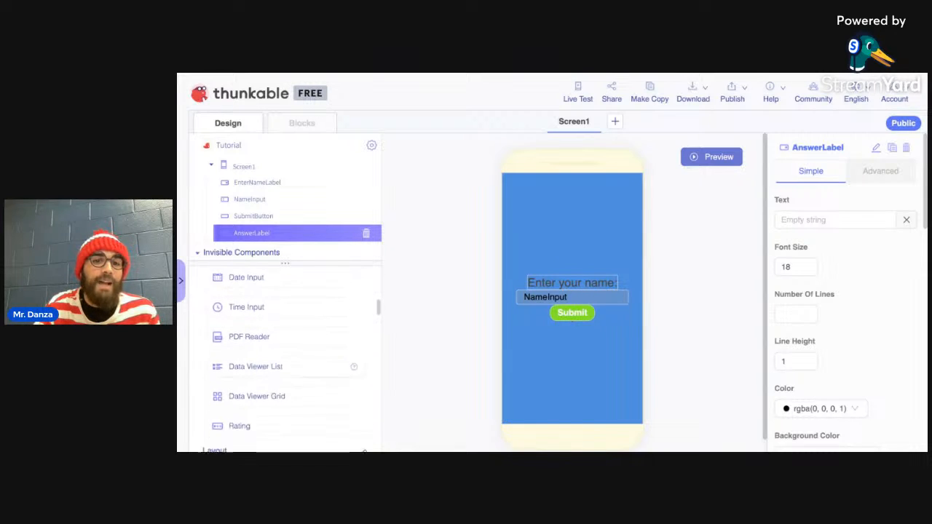
pyautogui.scroll(15, 291, 364)
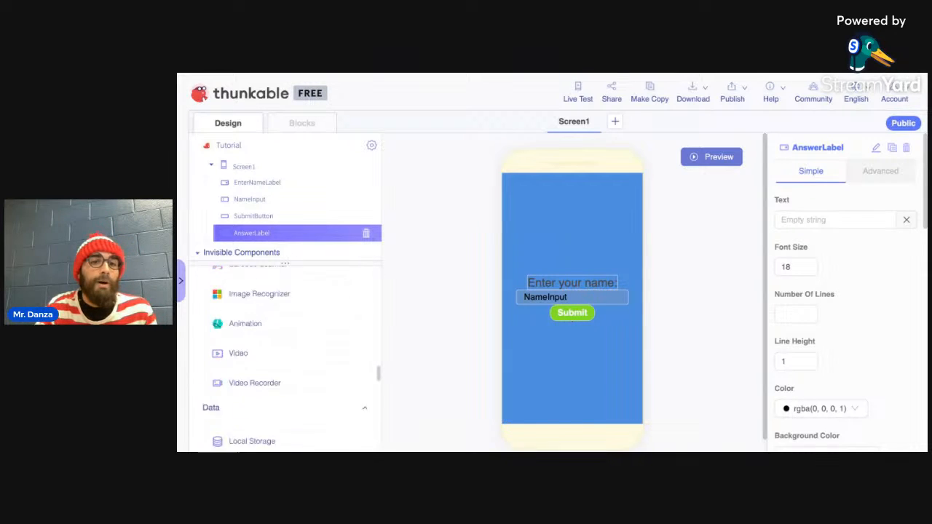